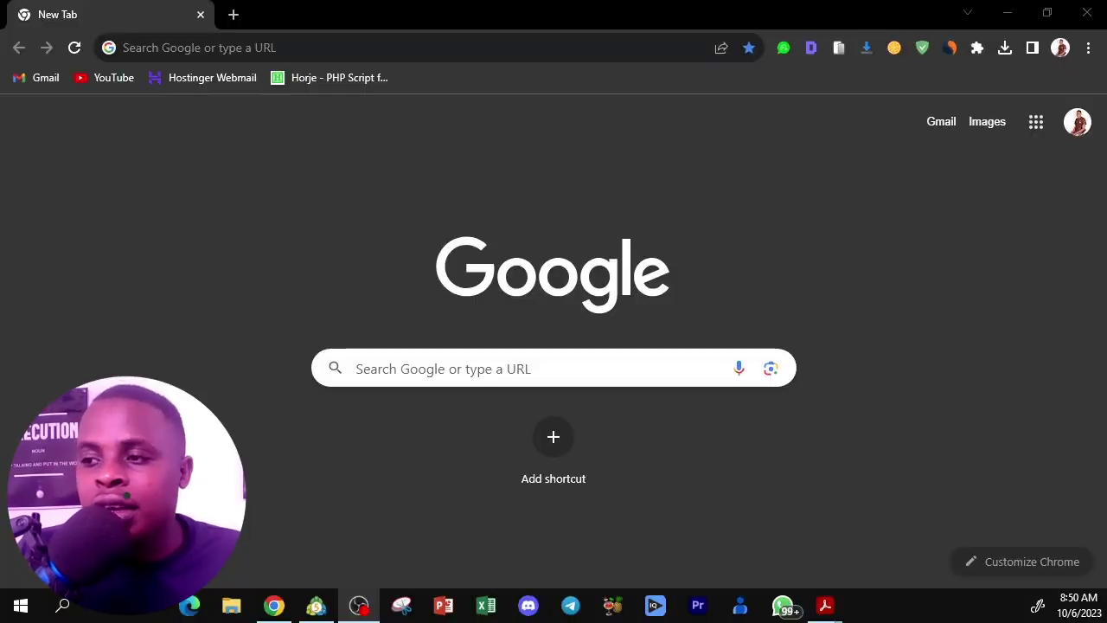
Search Google for "metatrader 5"
left_click(223, 47)
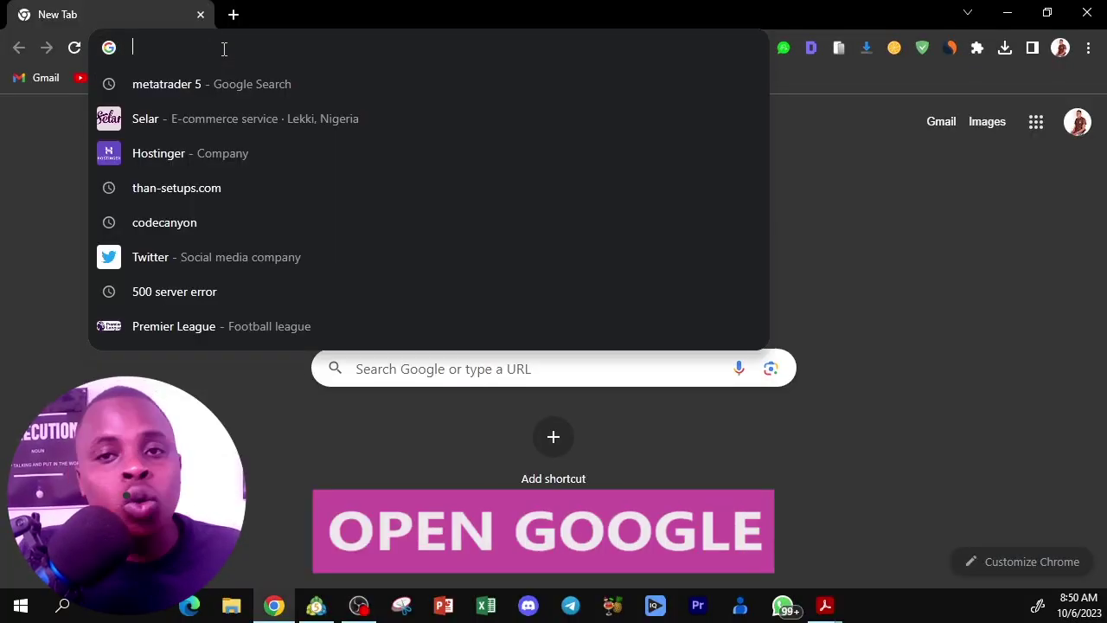
type("mett")
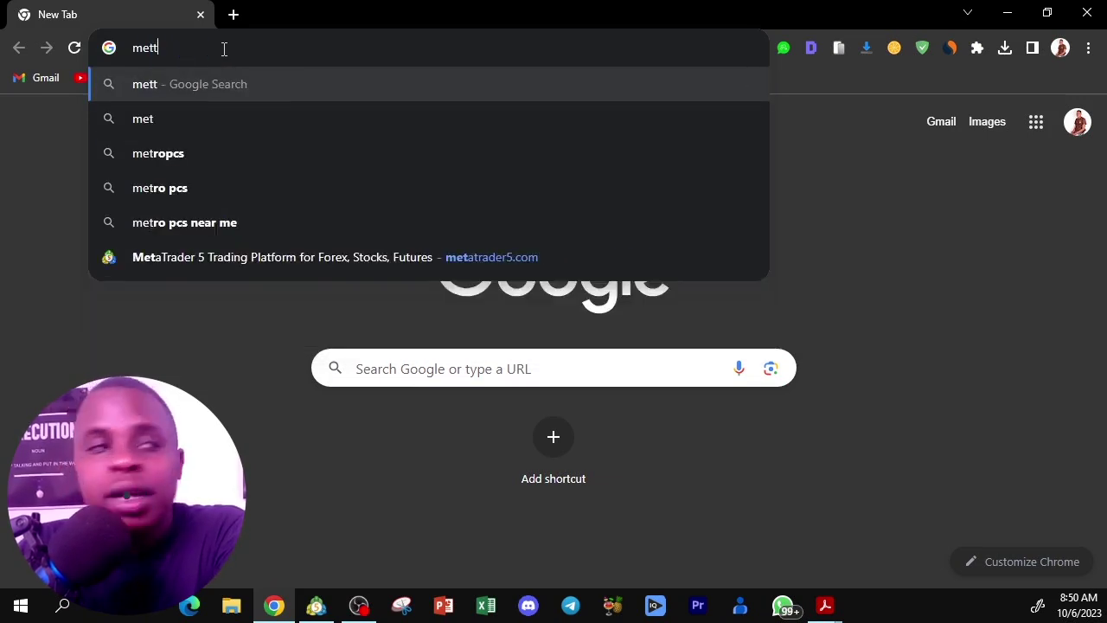
key("BackSpace")
type("atr")
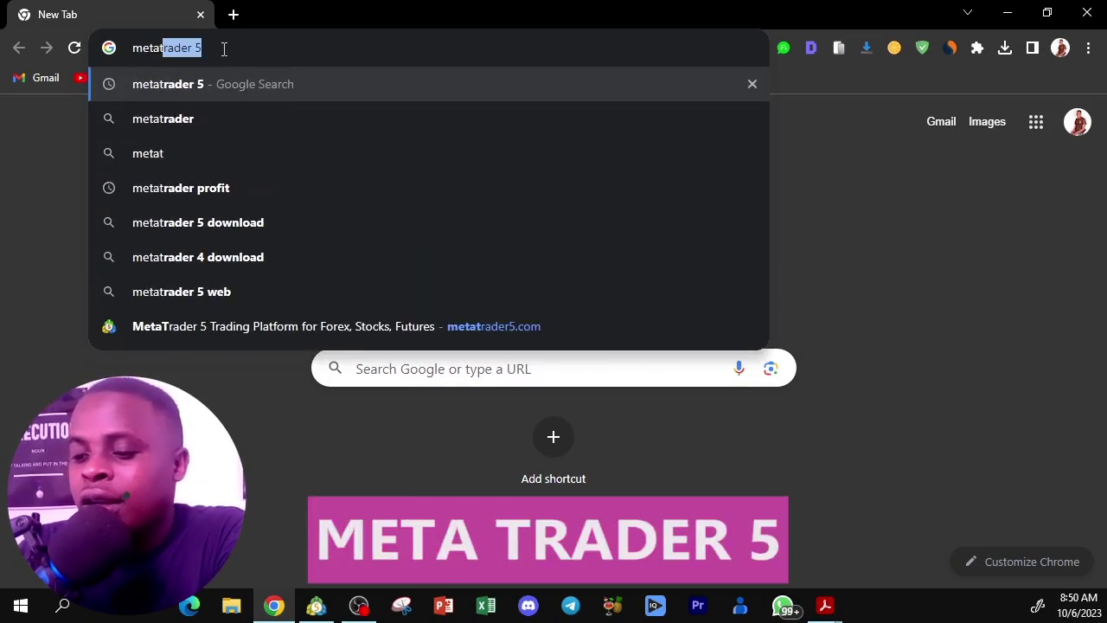
left_click(208, 86)
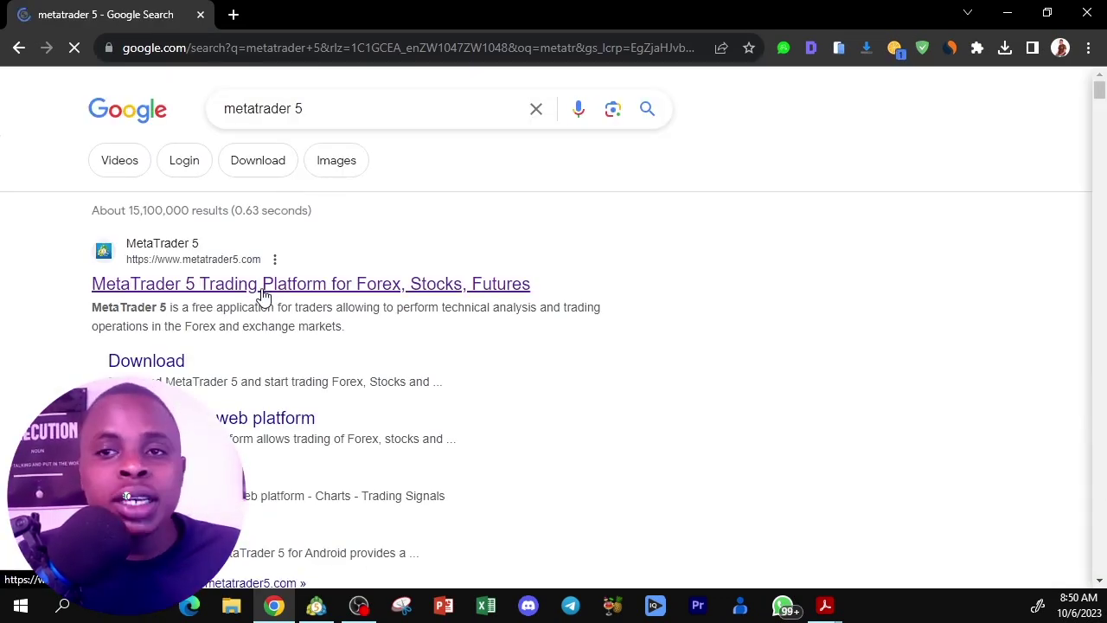
Open the official metatrader5.com website from the search results and look over its home page
left_click(262, 293)
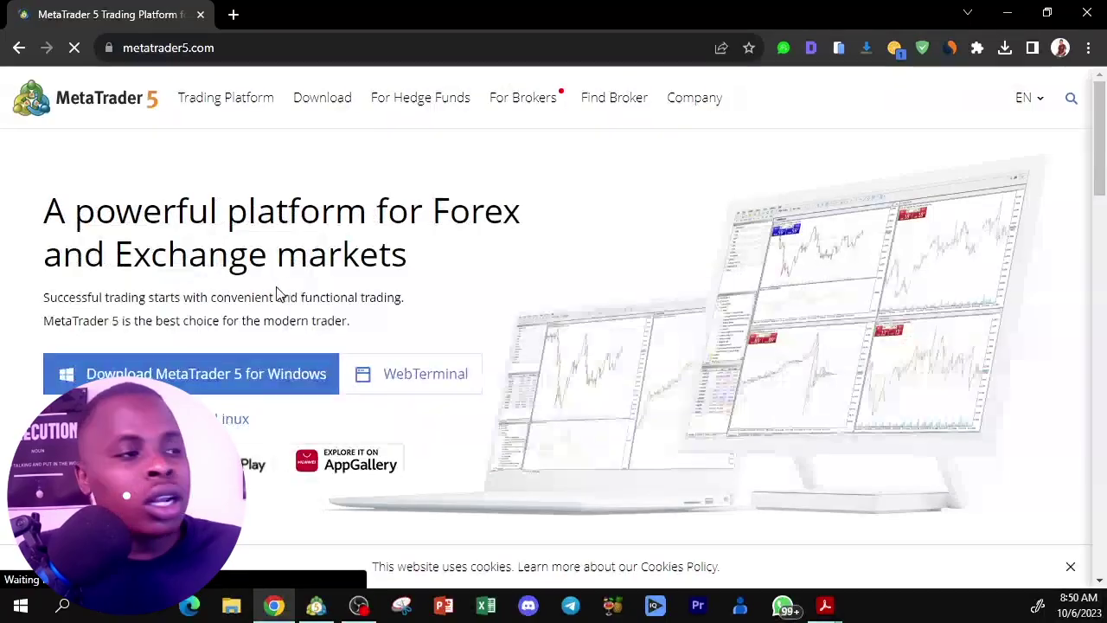
scroll(609, 314, "down", 14)
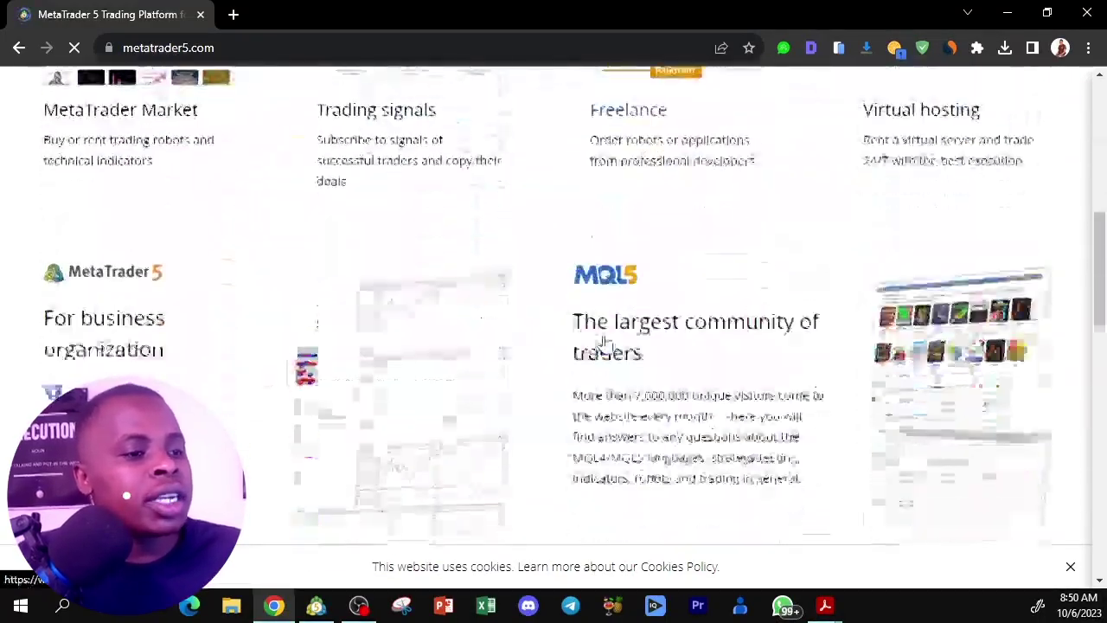
scroll(606, 344, "up", 15)
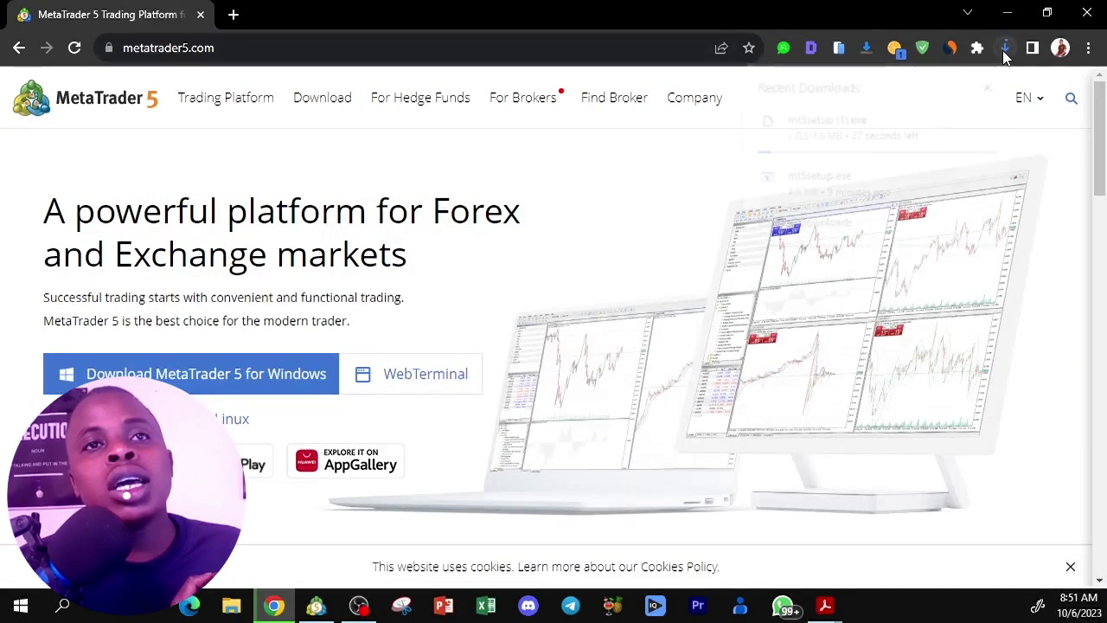
Launch the already downloaded mt5setup.exe from the browser's recent downloads, minimize the browser and allow the file to run
left_click(1002, 50)
left_click(992, 88)
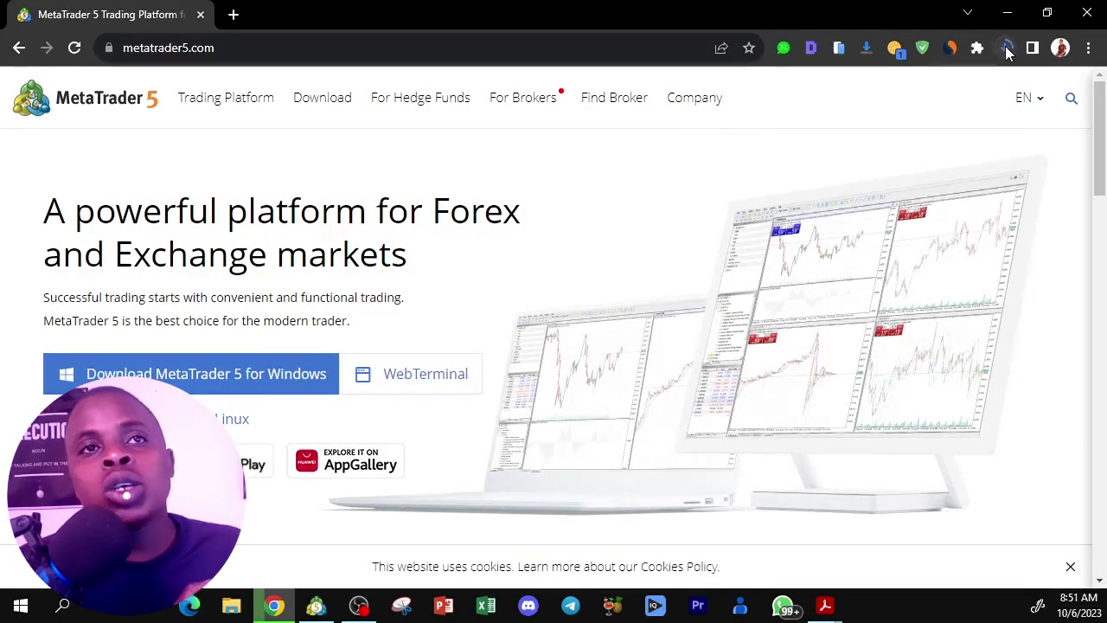
left_click(1005, 48)
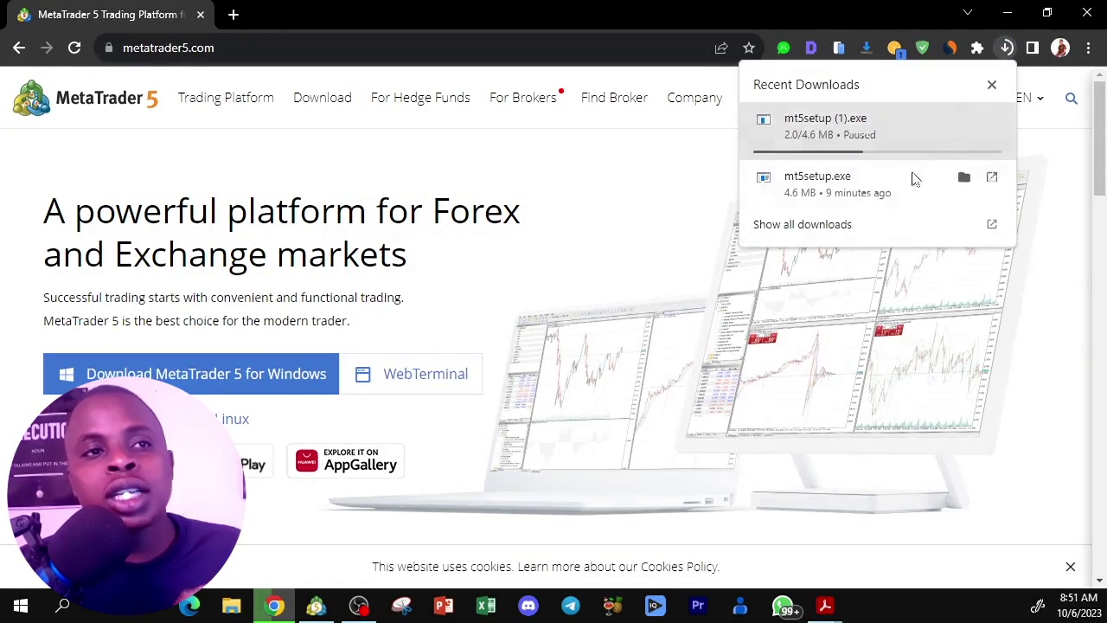
left_click(825, 179)
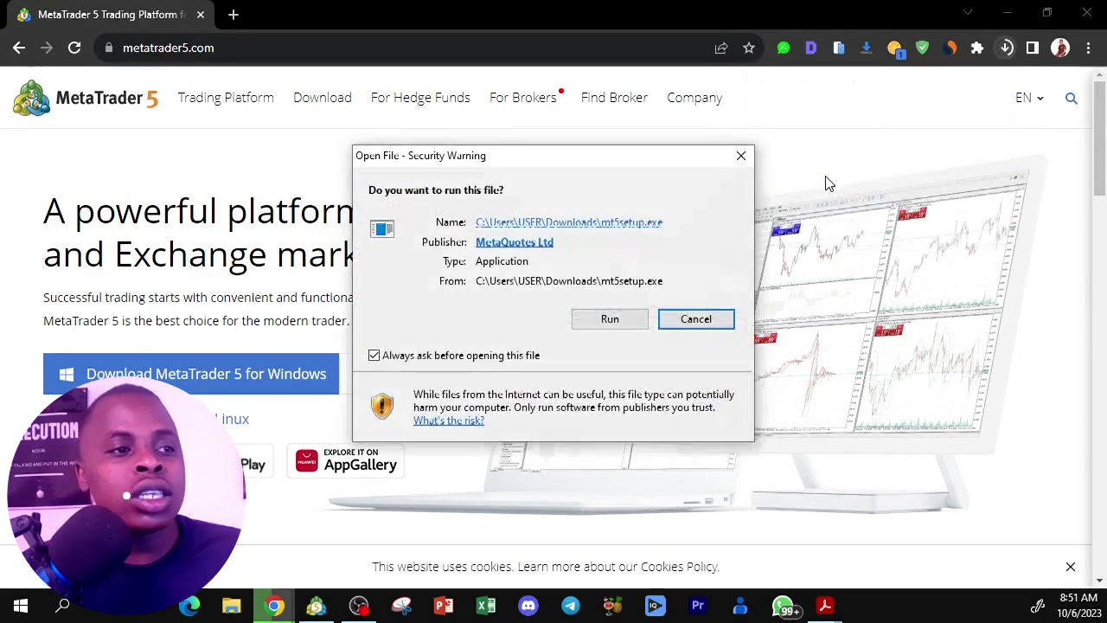
left_click(1004, 12)
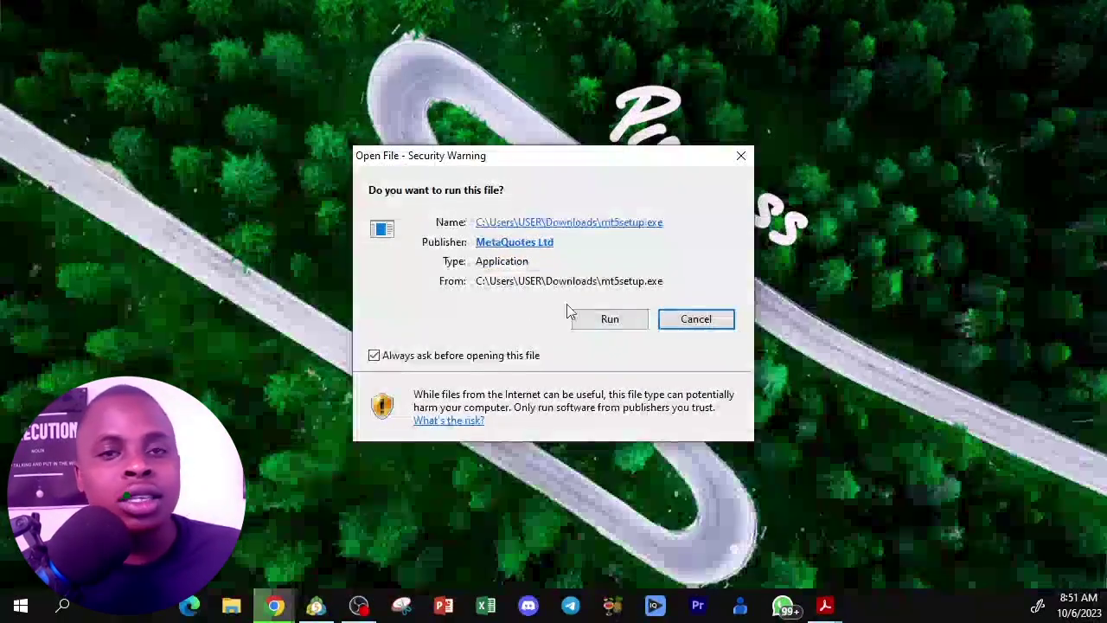
left_click(610, 319)
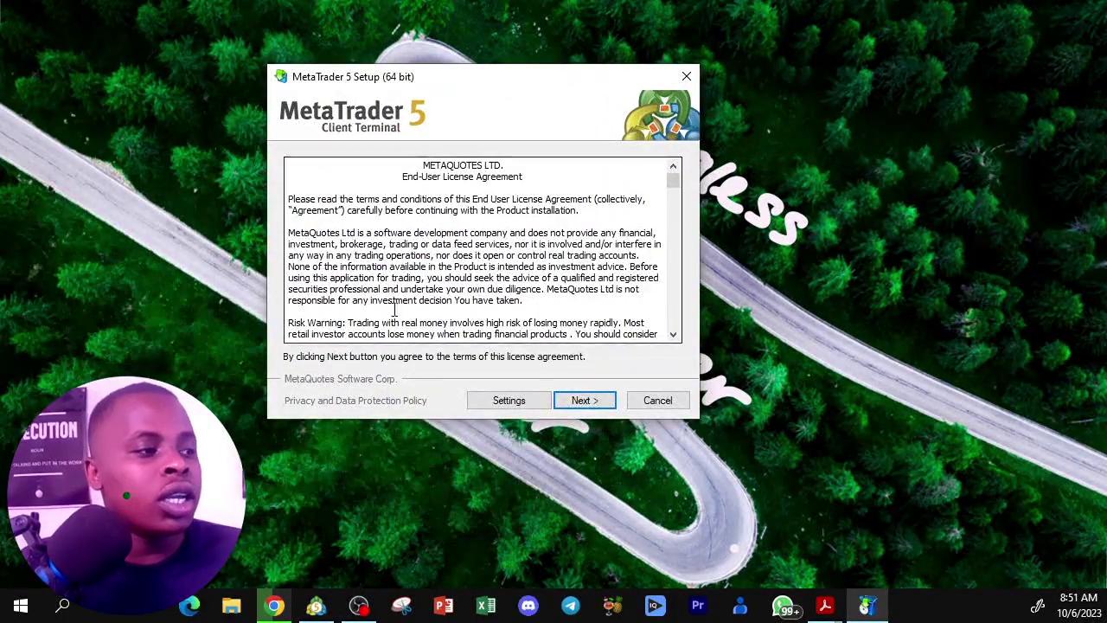
Accept the licence agreement to install MetaTrader 5, finish the setup, and quit the Opera window showing the MQL5 registration page
left_click(585, 403)
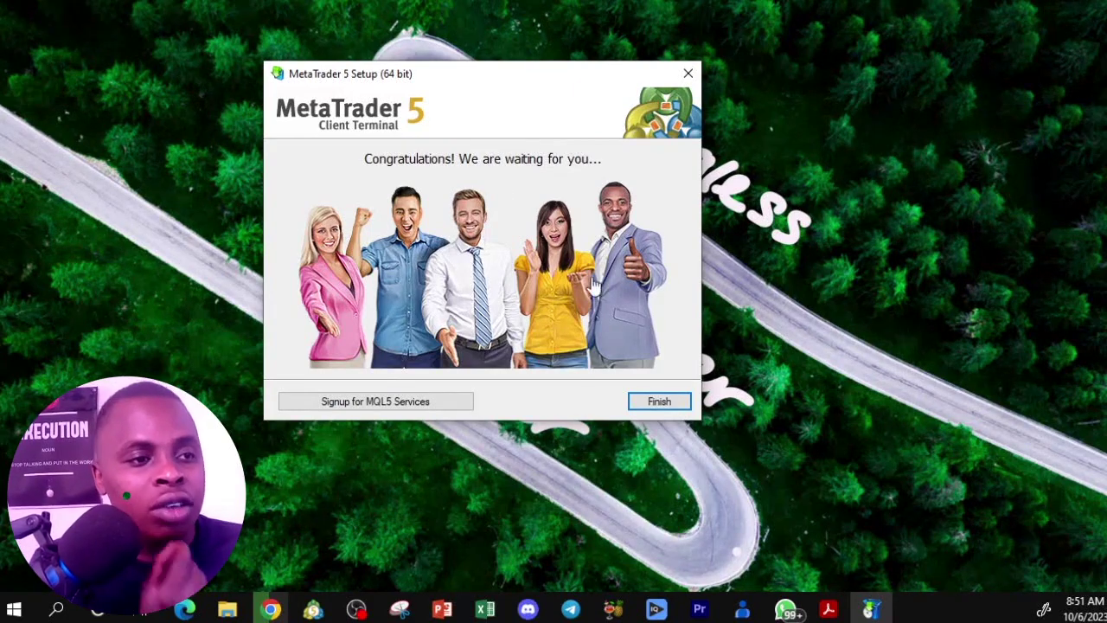
left_click(660, 403)
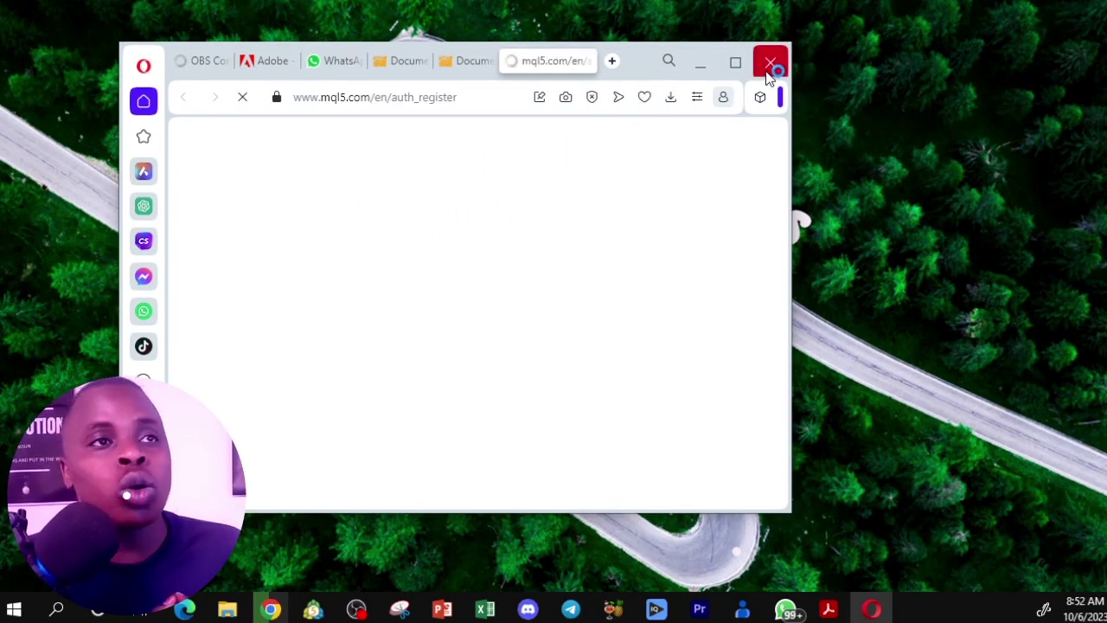
left_click(767, 73)
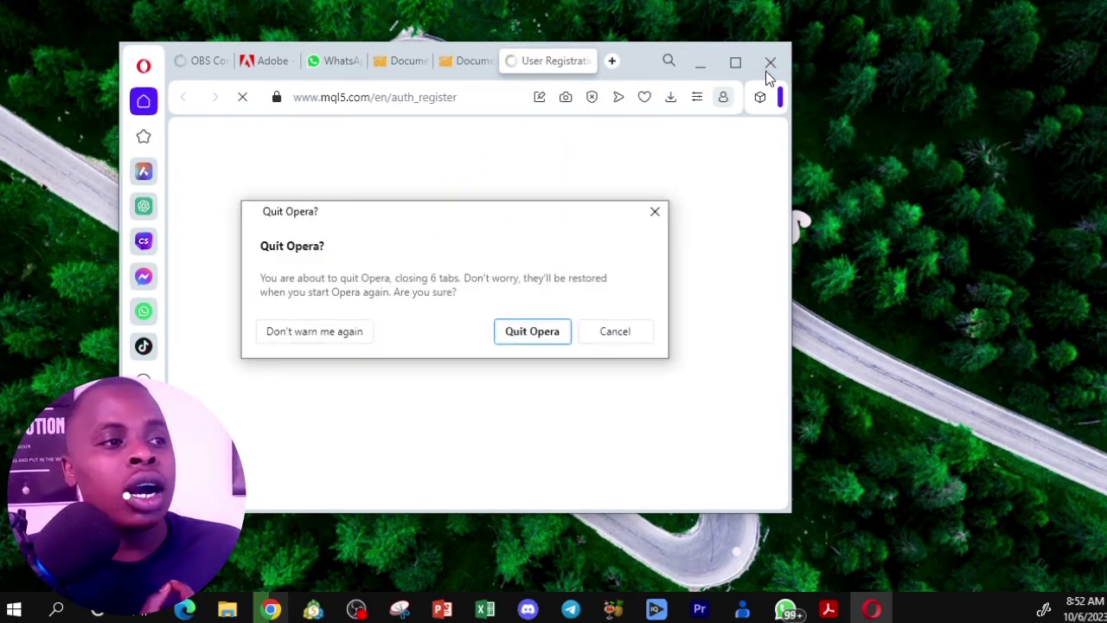
left_click(534, 337)
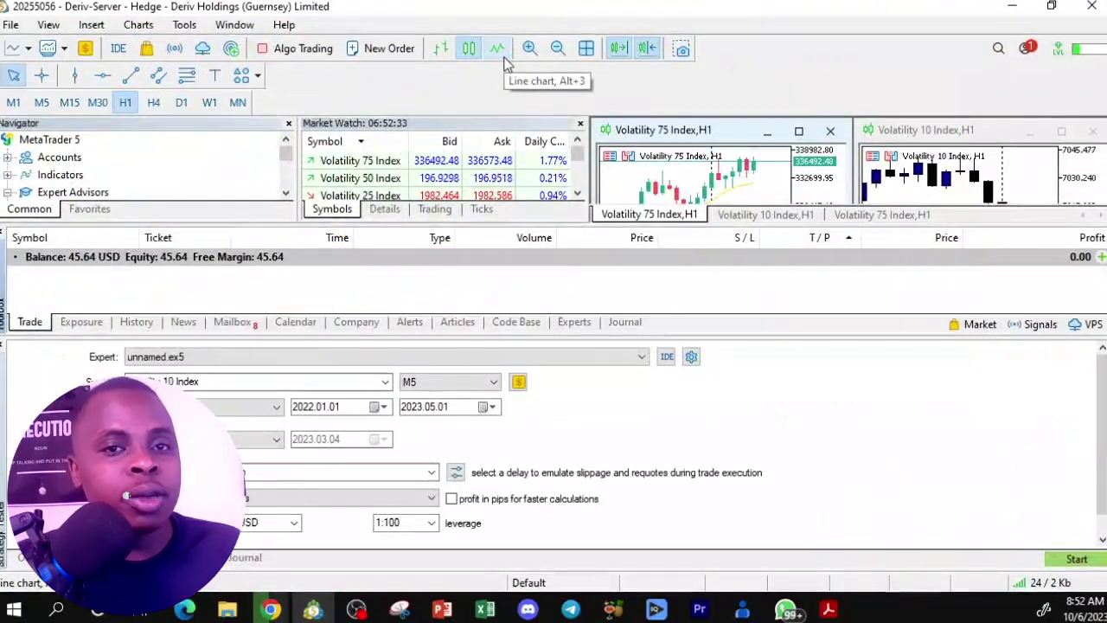
Close the Strategy Tester pane in the MetaTrader 5 terminal, taking the window out of full size to reach it
left_click_drag(268, 340, 270, 490)
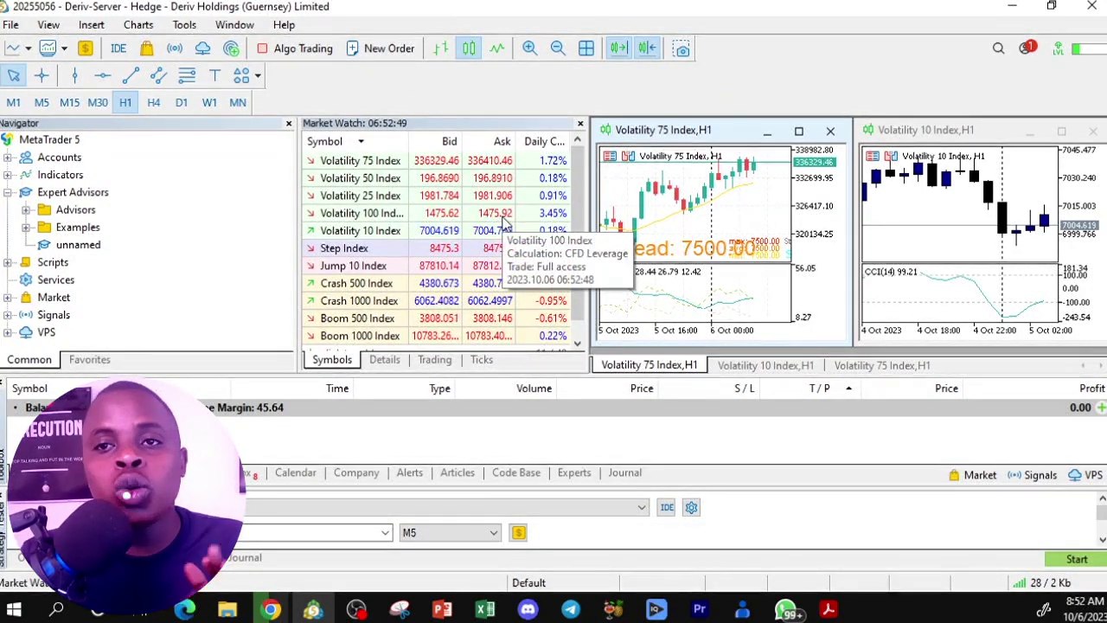
left_click(1044, 9)
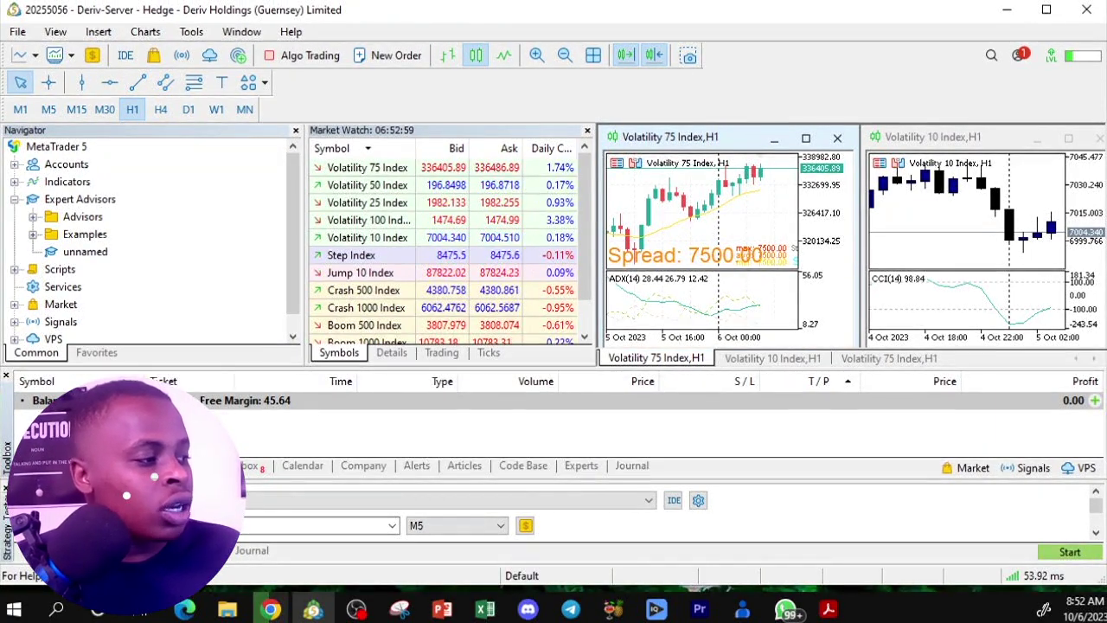
left_click_drag(571, 32, 725, 48)
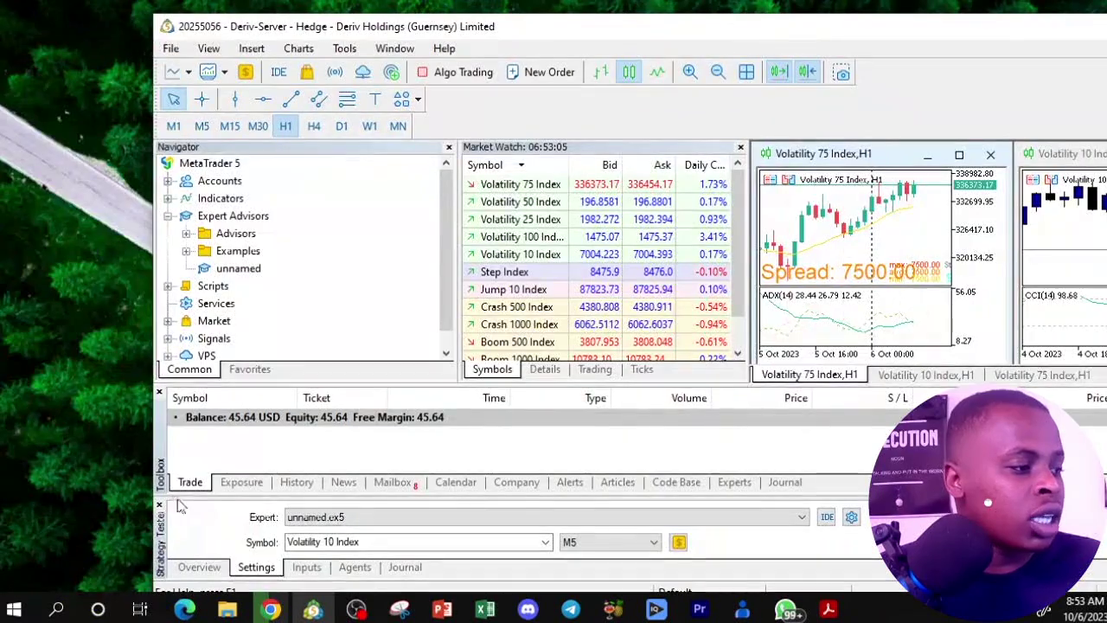
left_click(160, 507)
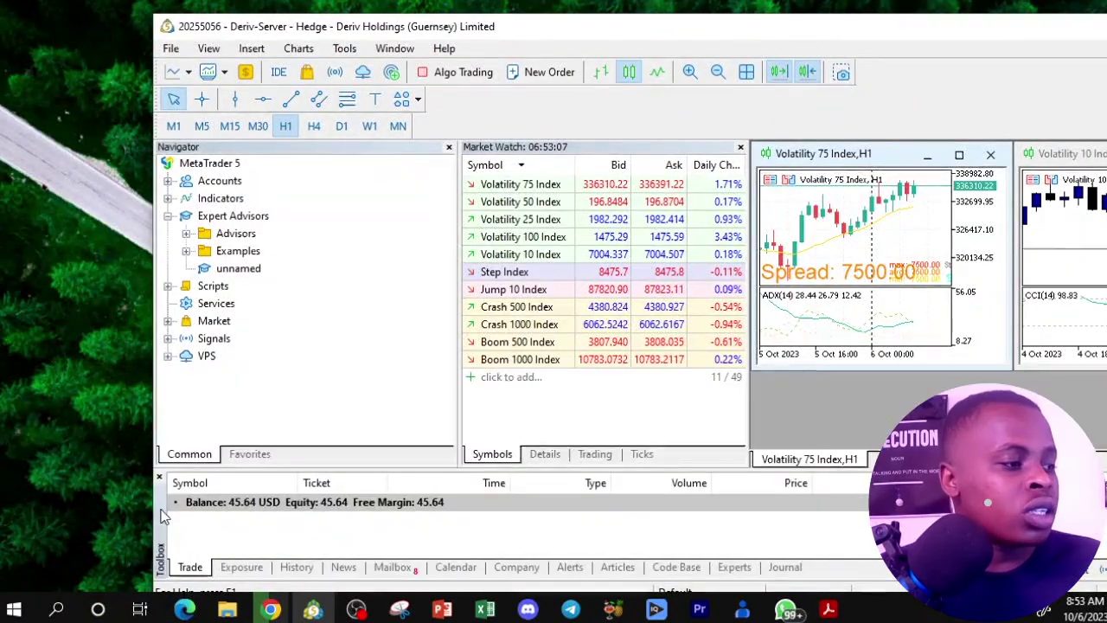
Close the Navigator pane and maximize the MetaTrader 5 window
left_click_drag(958, 25, 932, 33)
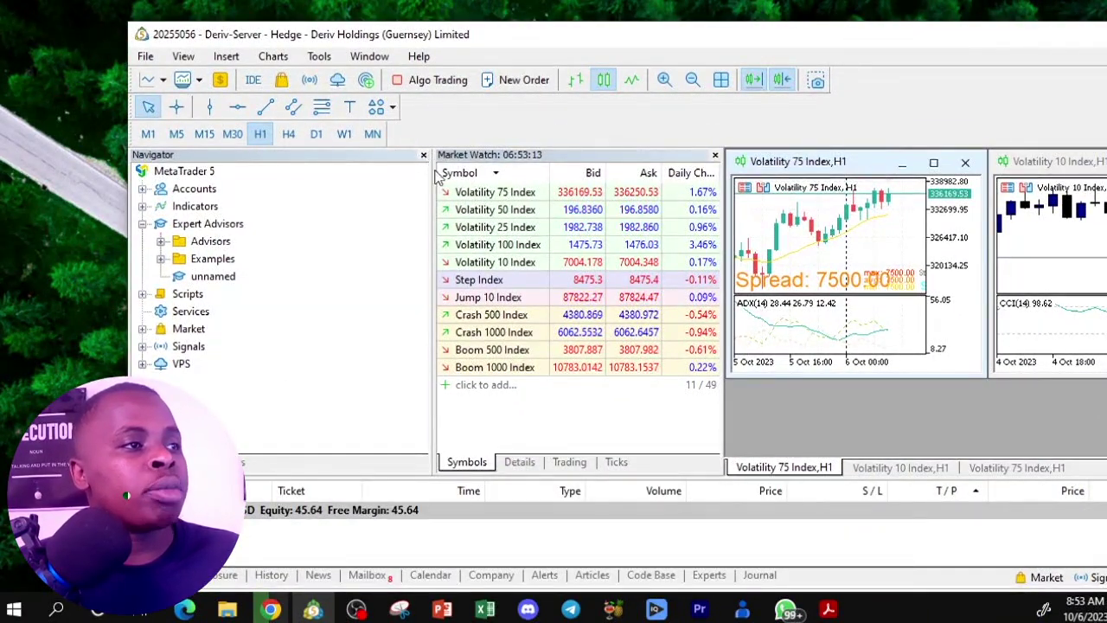
left_click(423, 155)
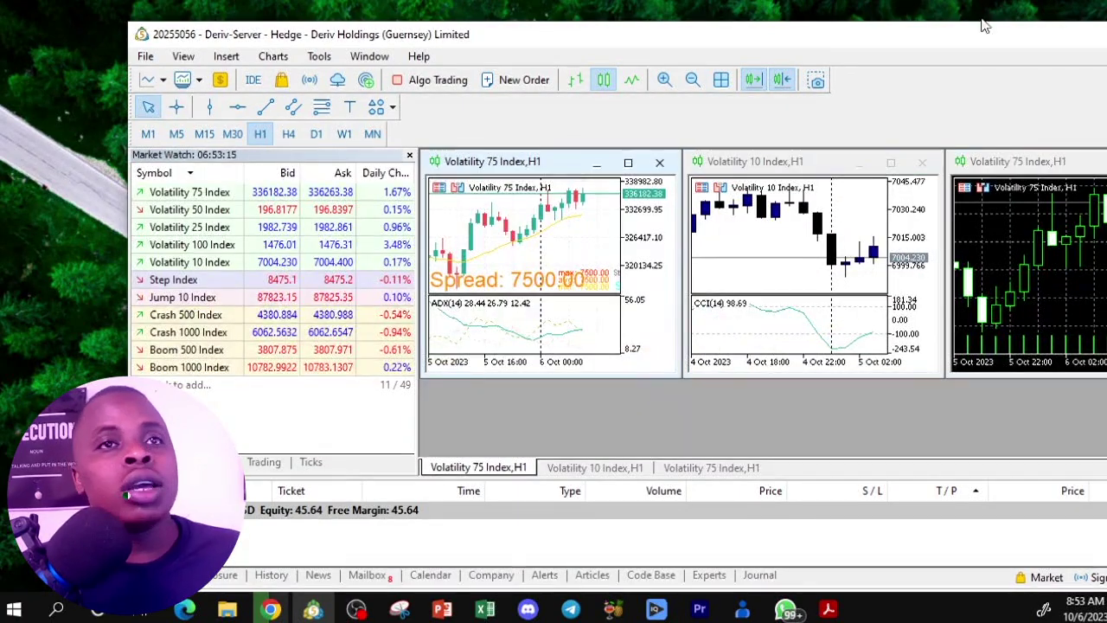
double_click(941, 35)
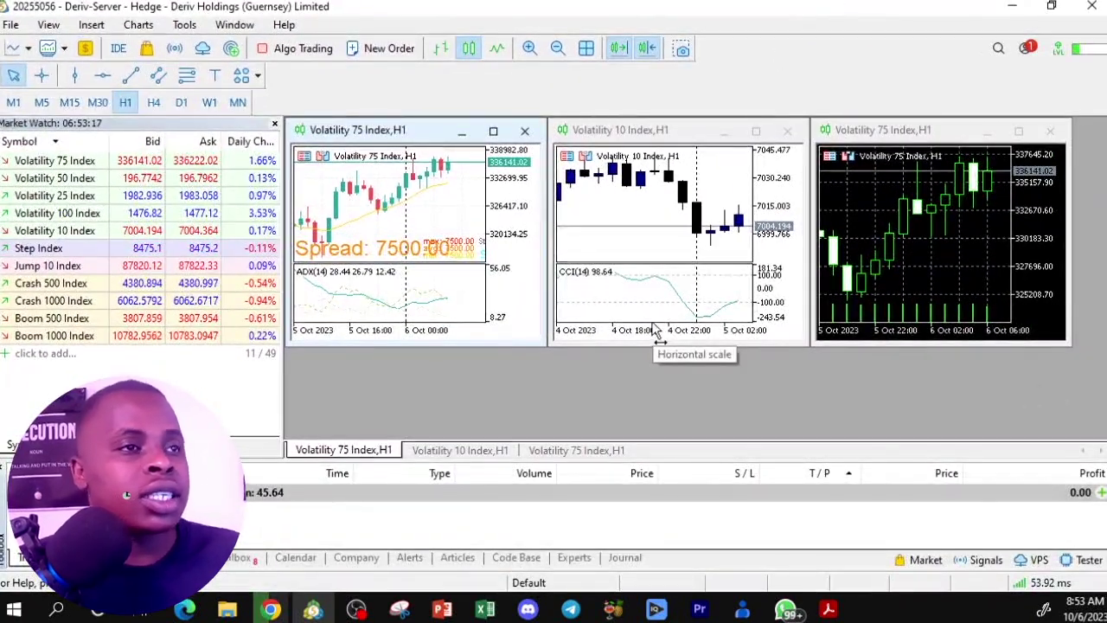
Close all three open chart windows: both Volatility 75 Index charts and the Volatility 10 Index chart
left_click(524, 131)
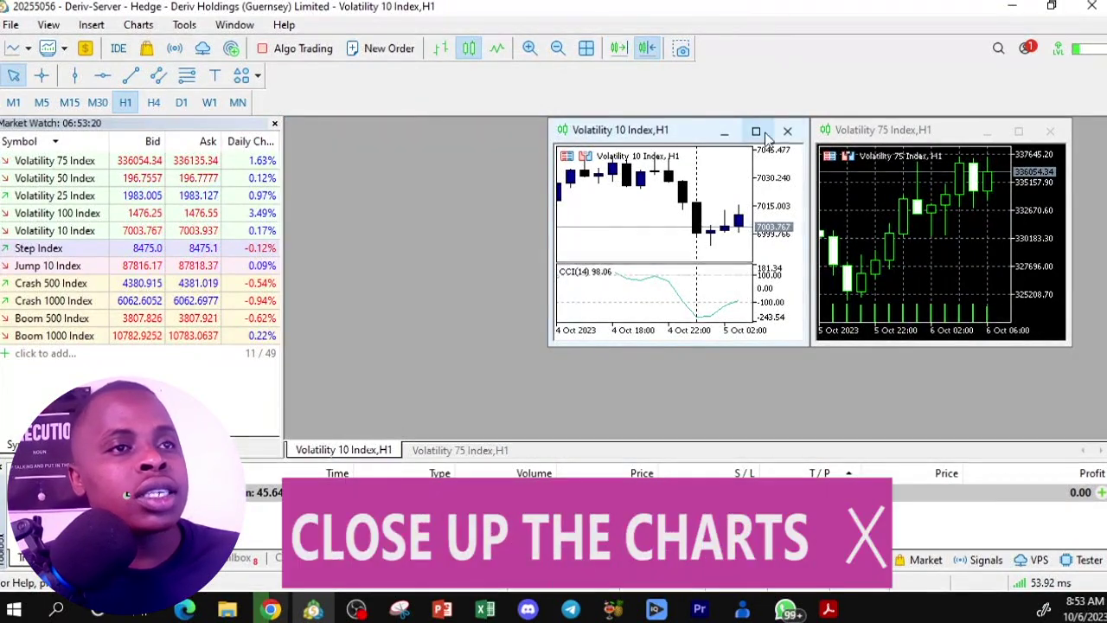
left_click(787, 131)
left_click(1050, 131)
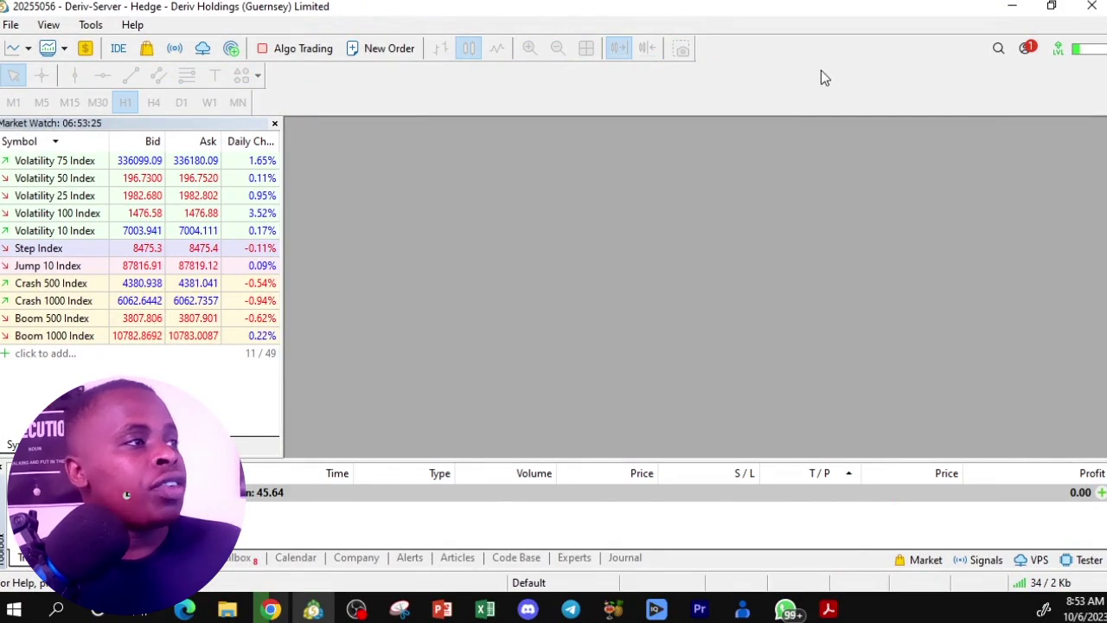
Add Jump 10 Index to the Market Watch symbol list
left_click_drag(423, 12, 585, 30)
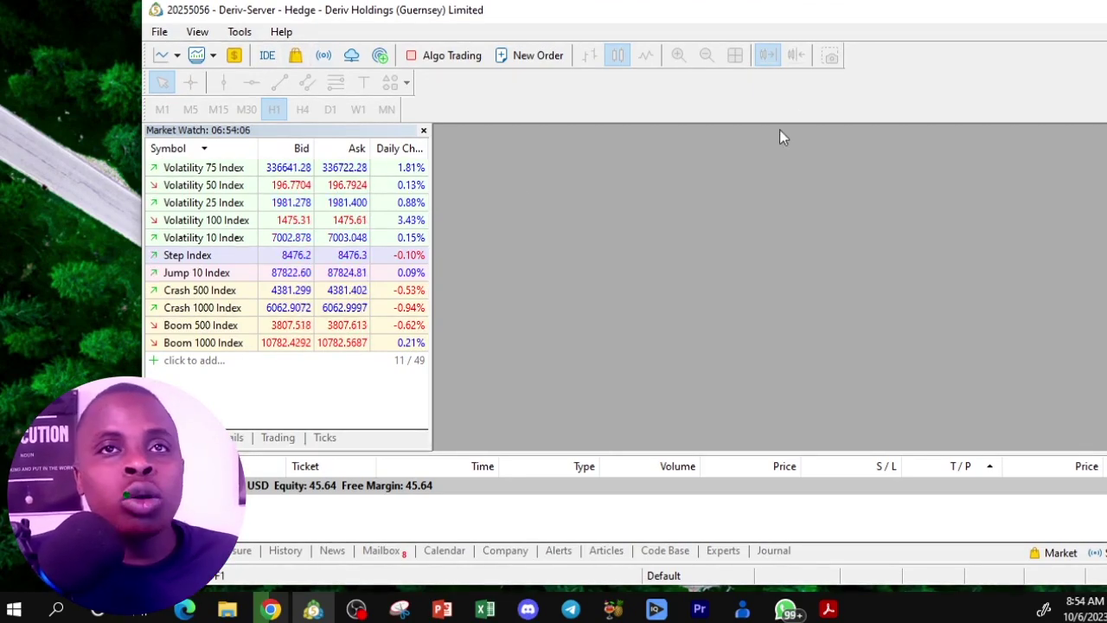
left_click_drag(960, 44, 957, 23)
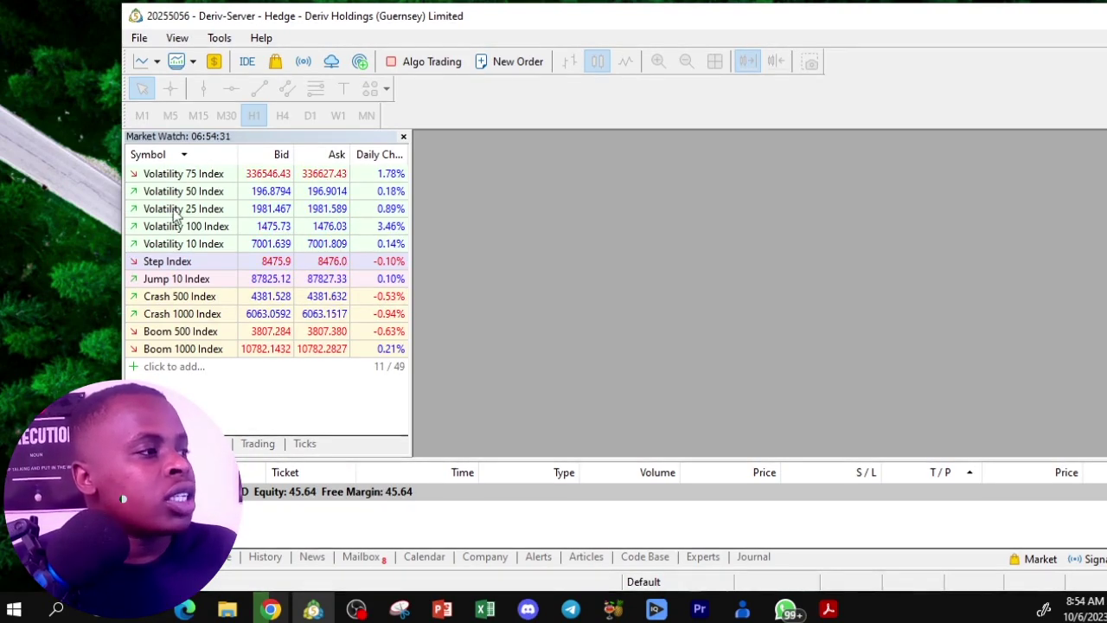
mouse_move(216, 350)
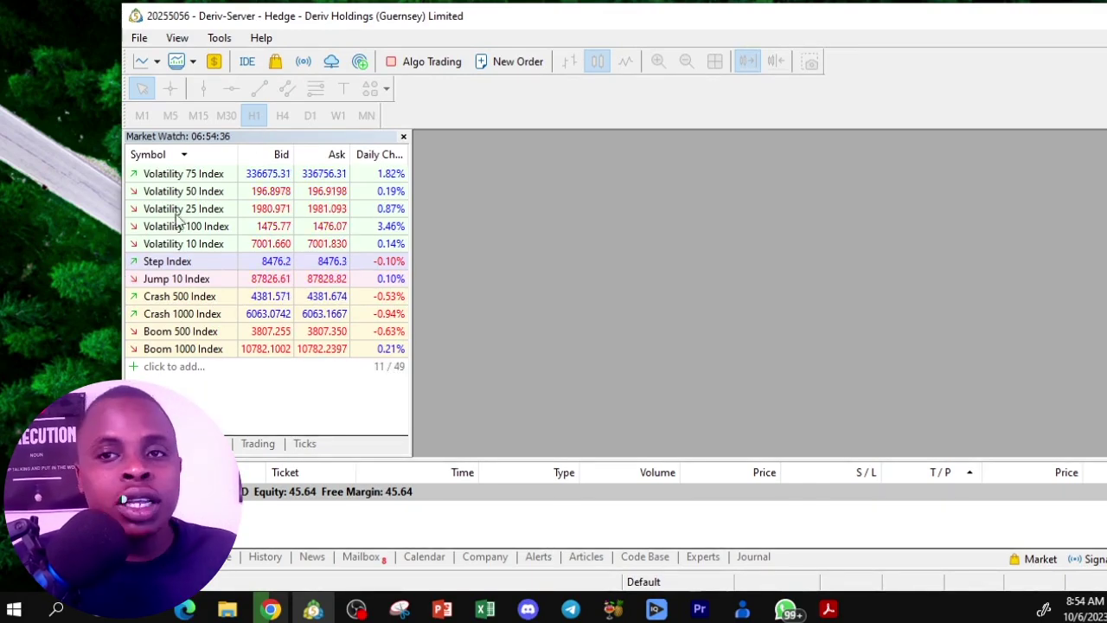
left_click(174, 367)
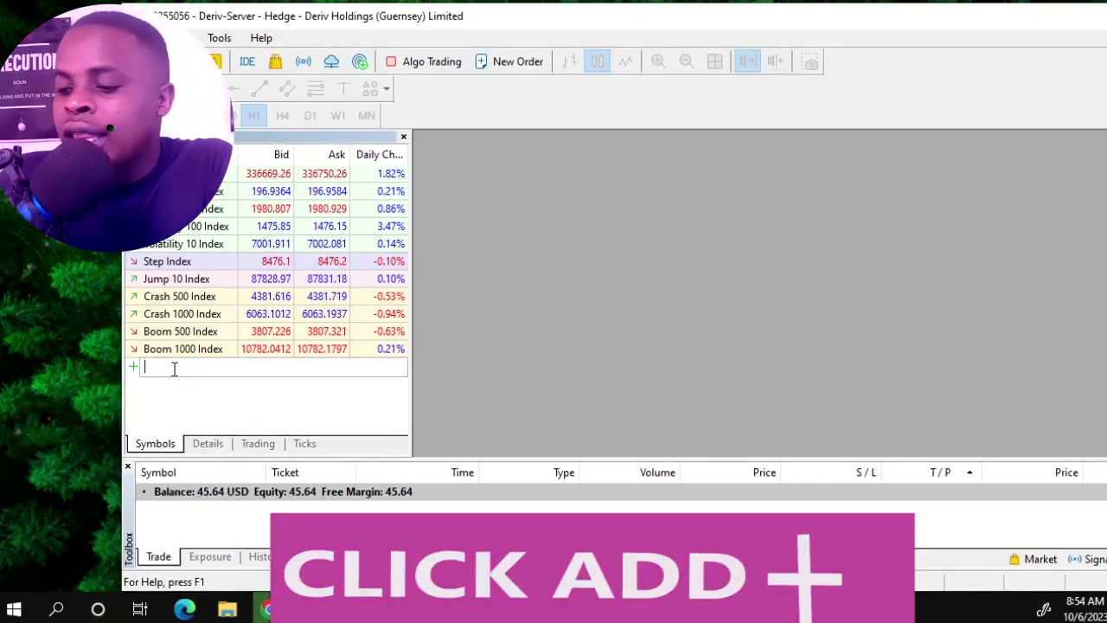
type("Jump 10 Index")
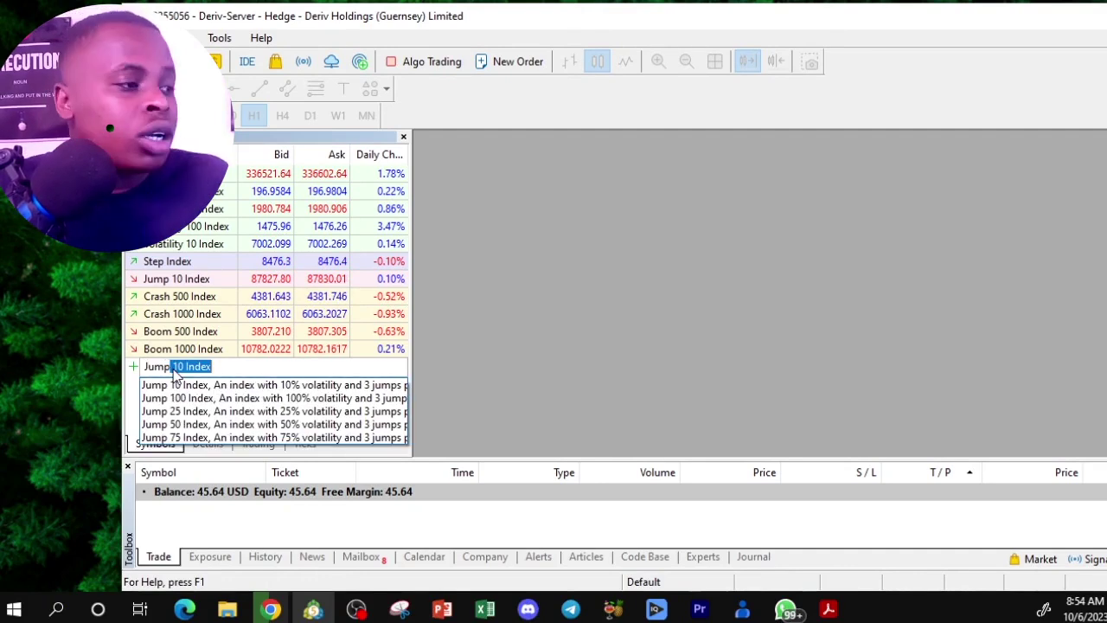
left_click(181, 384)
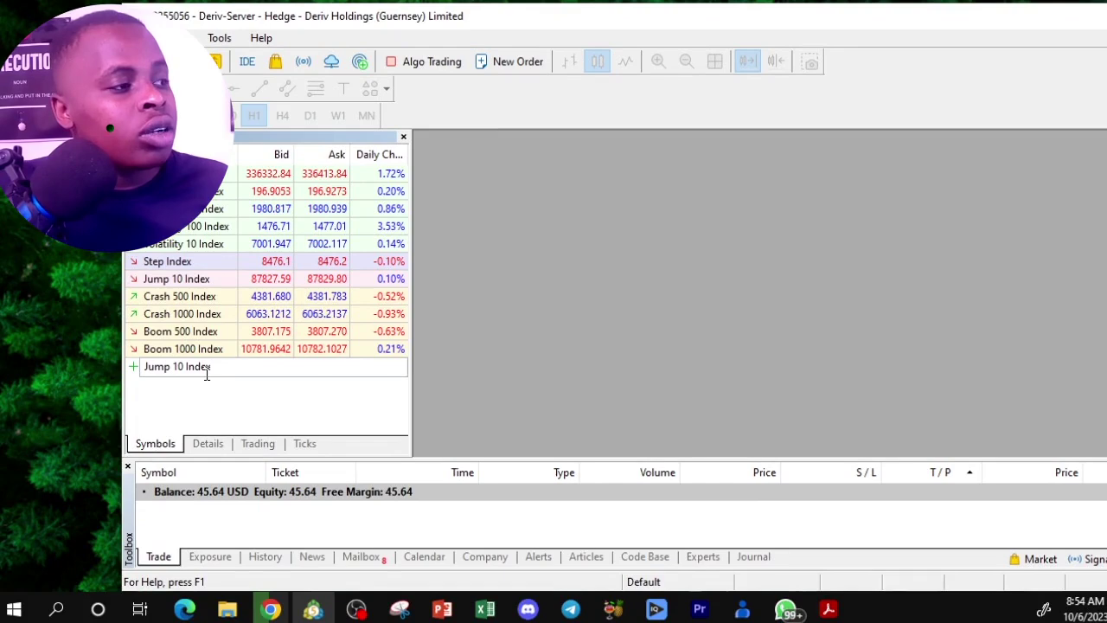
key("Return")
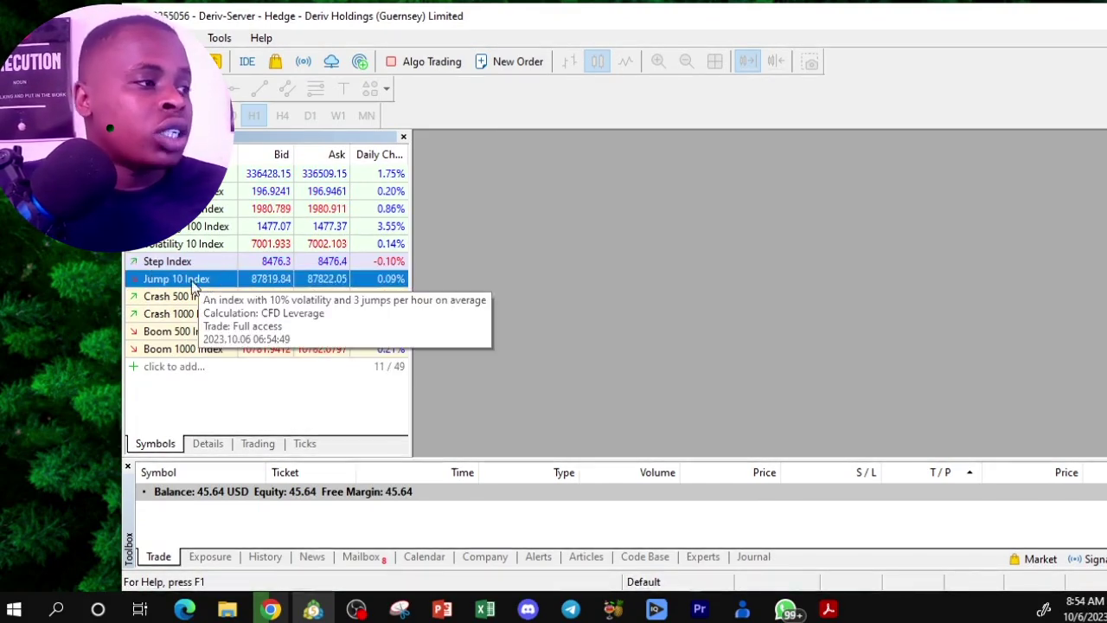
Add Boom 500 Index to the Market Watch symbol list
left_click(181, 366)
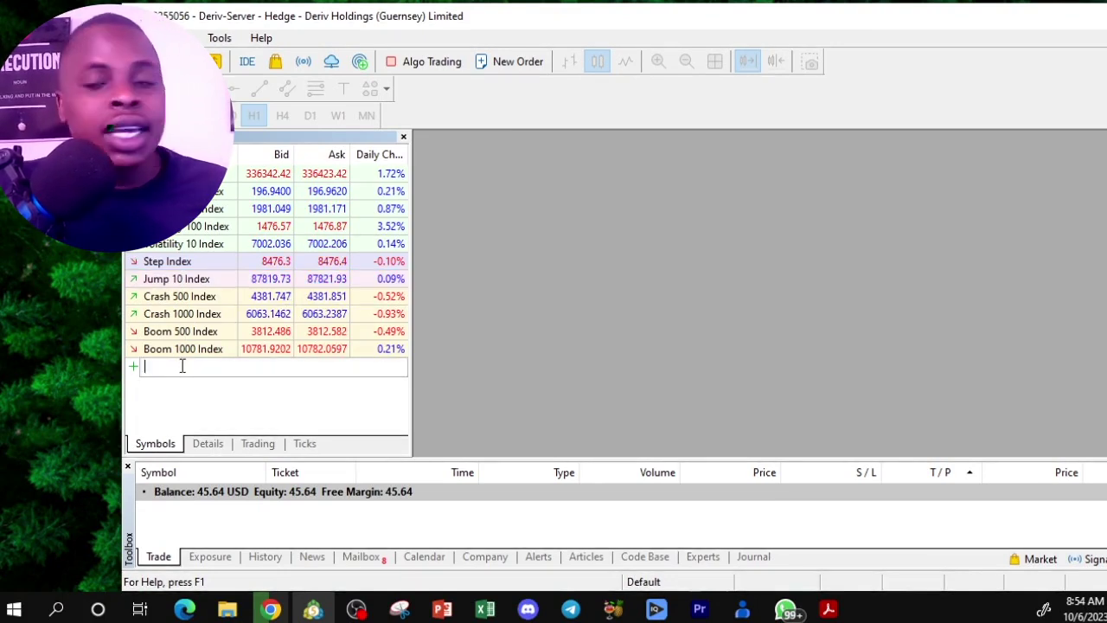
type("boom")
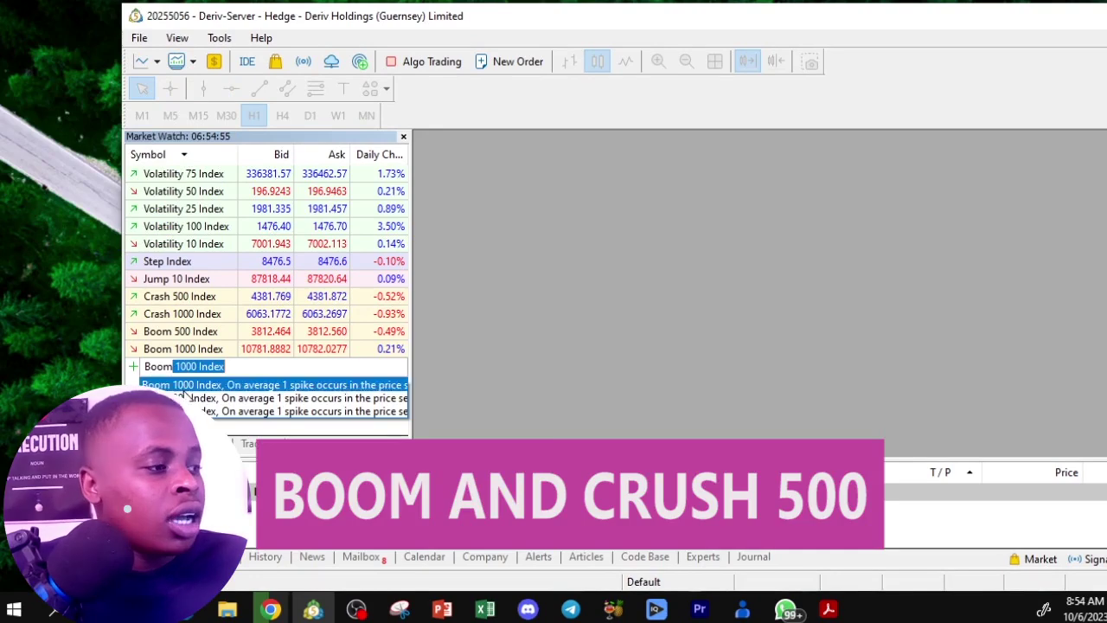
type(" 500 Index")
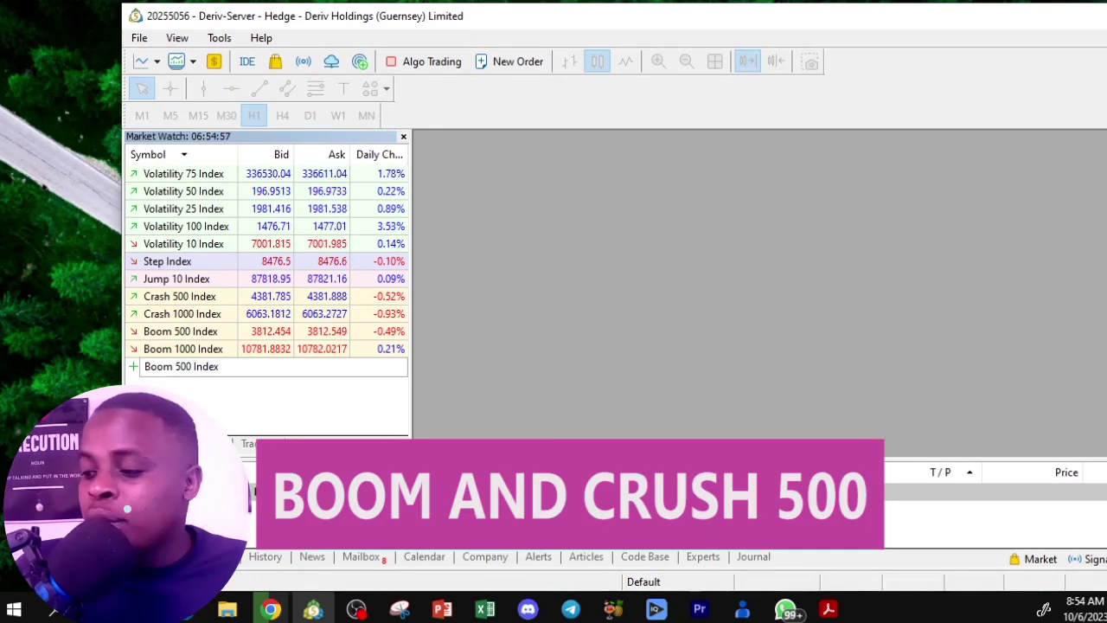
key("Return")
mouse_move(220, 343)
left_click_drag(903, 6, 766, 5)
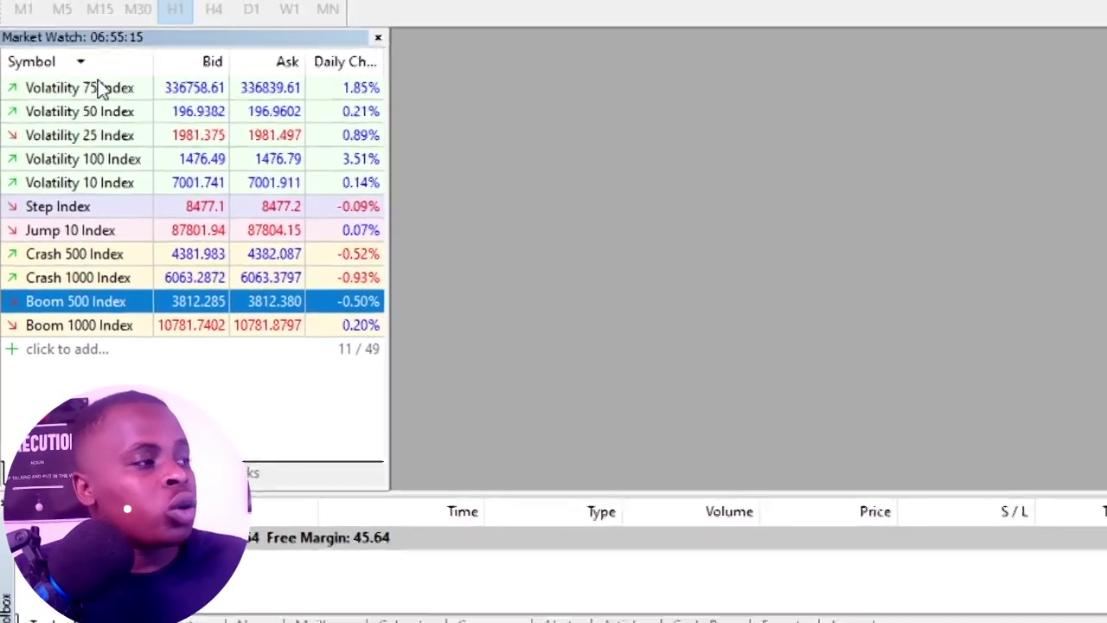
Open a chart window for Volatility 10 Index from the Market Watch and maximize it
left_click(76, 189)
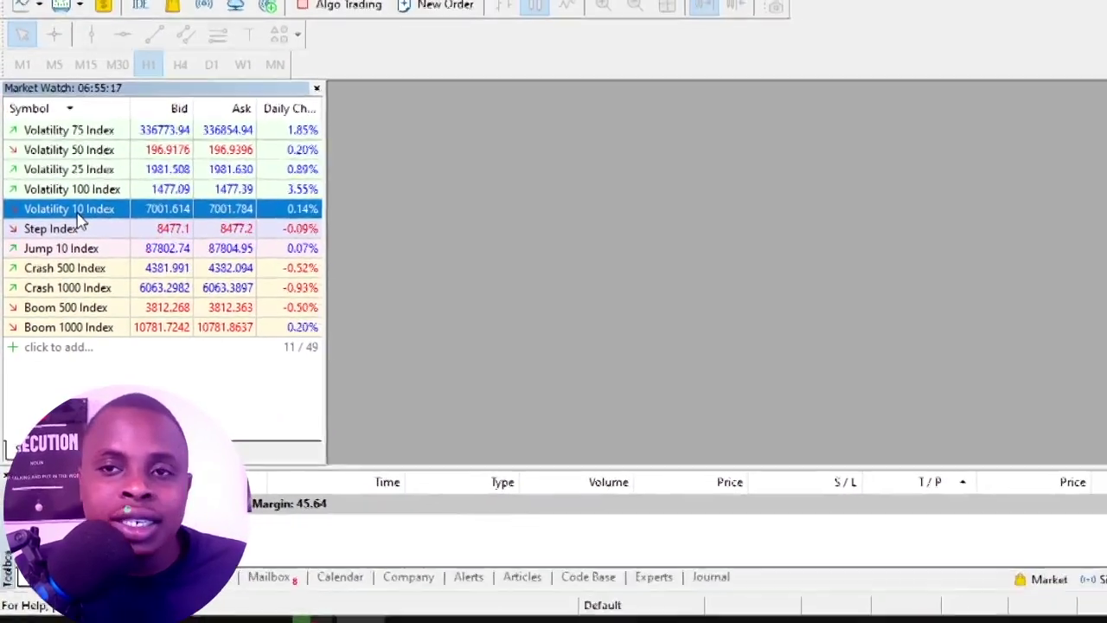
right_click(78, 219)
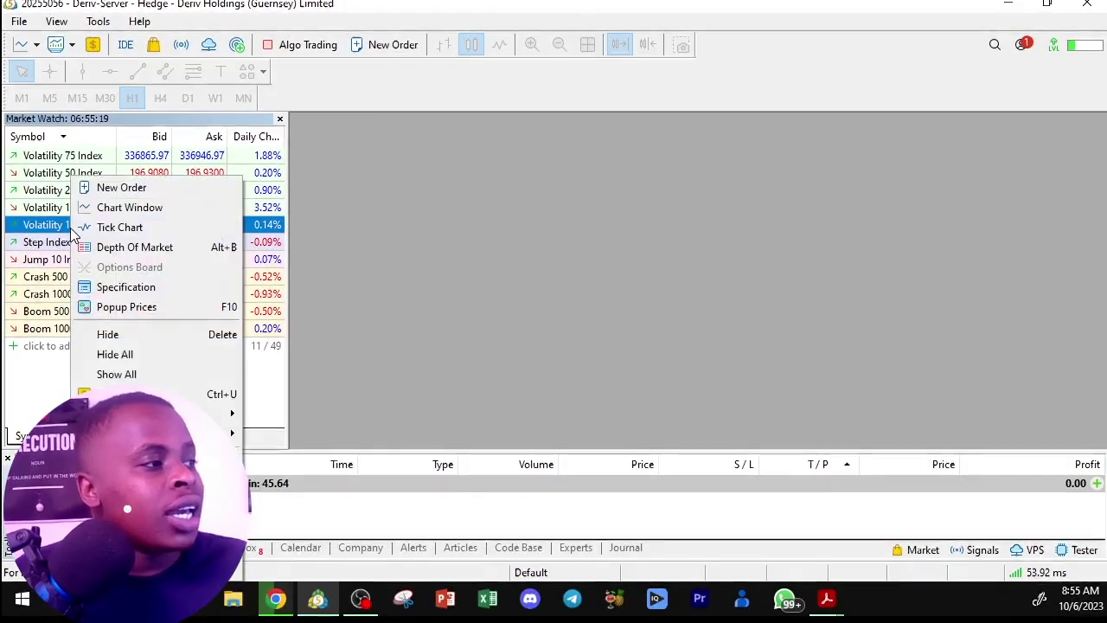
left_click(125, 208)
left_click_drag(732, 192, 692, 159)
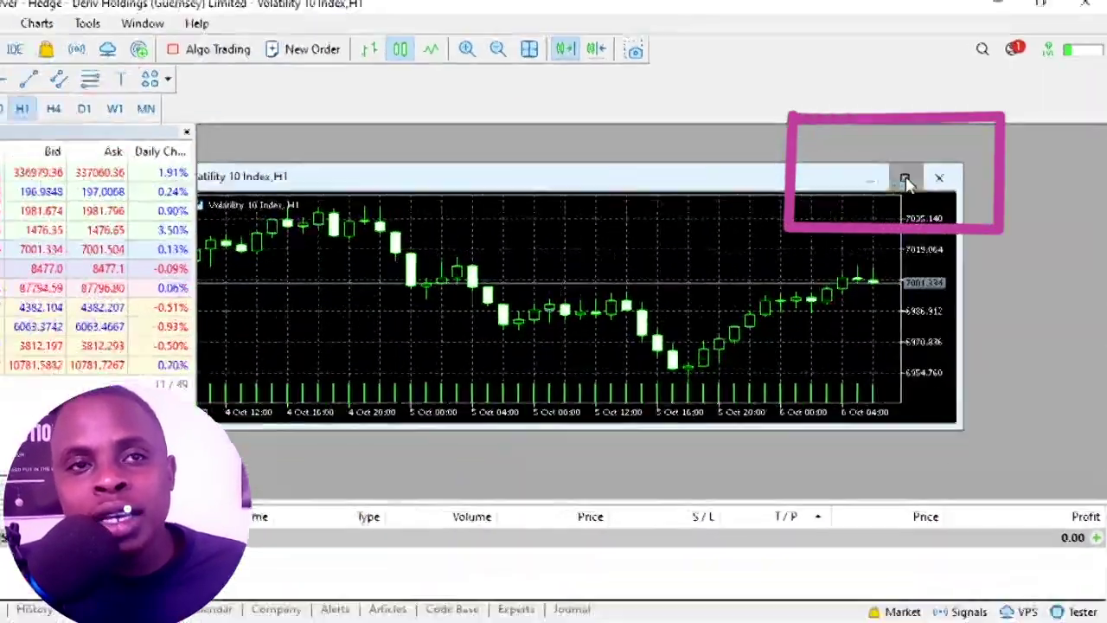
left_click(928, 167)
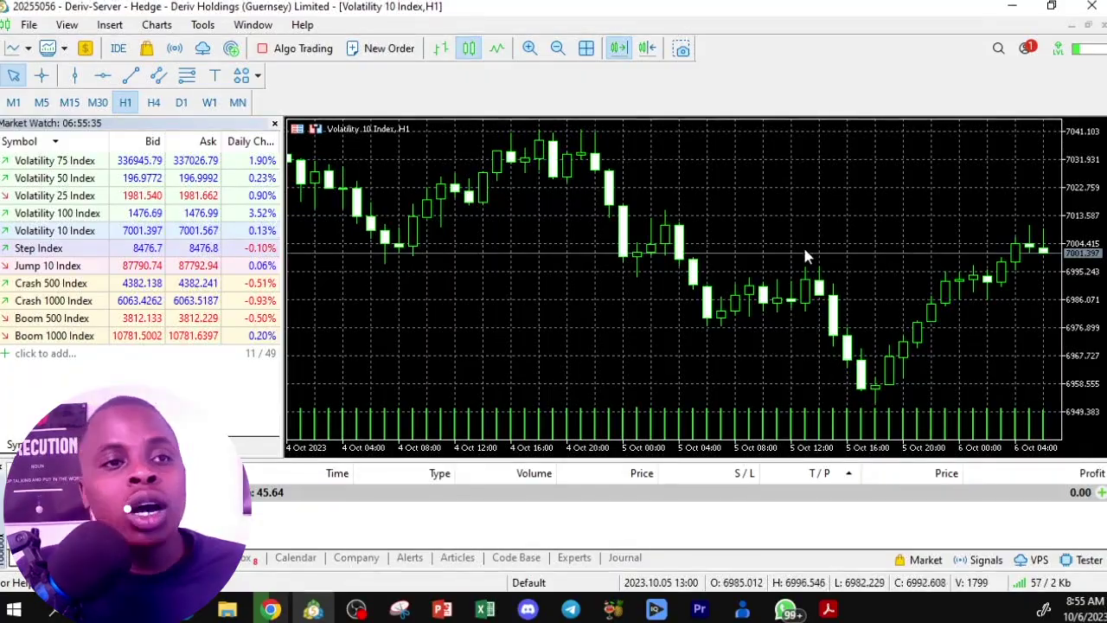
Undock the Volatility 10 Index chart from the terminal and maximize its separate window
right_click(797, 208)
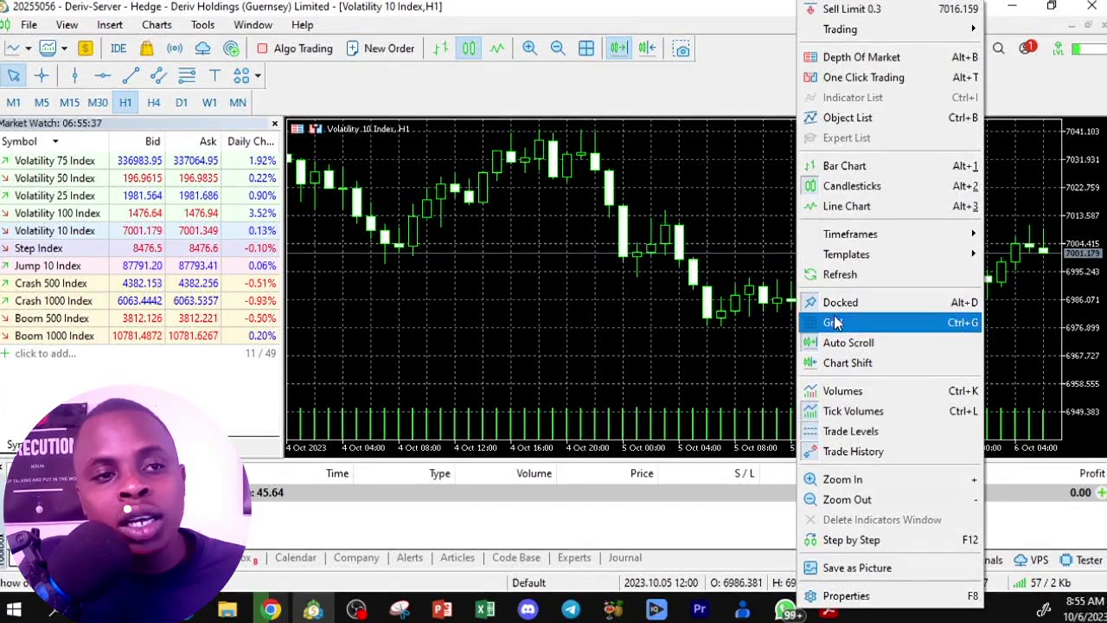
left_click(905, 305)
left_click_drag(909, 106, 777, 94)
left_click(917, 94)
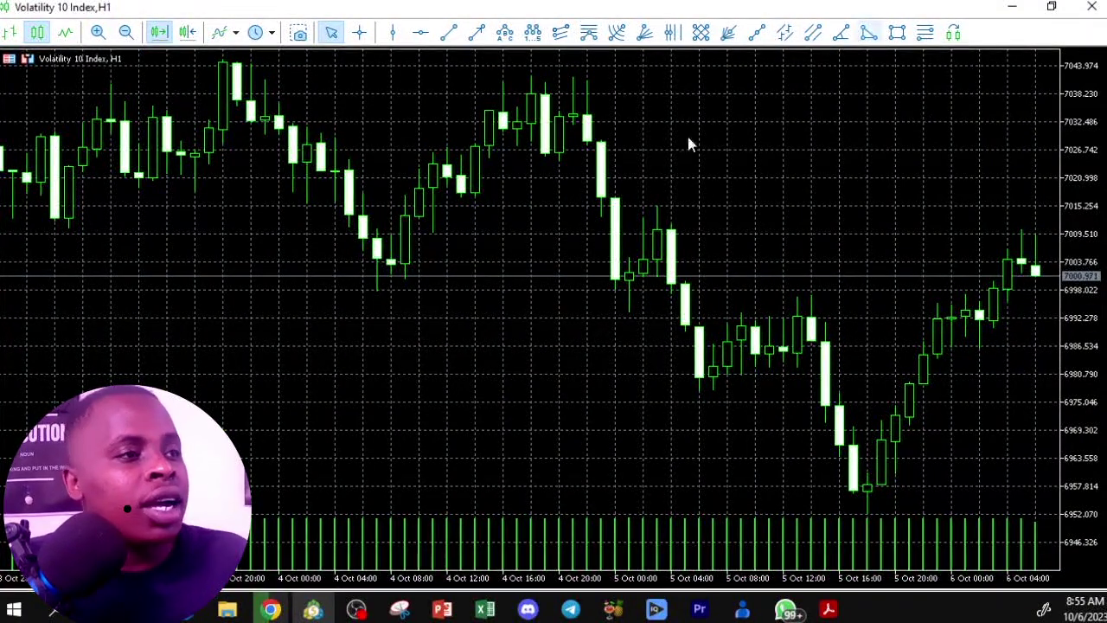
Look back through older candles, return to the latest one, and turn on Chart Shift with Auto Scroll off
left_click_drag(361, 242, 871, 257)
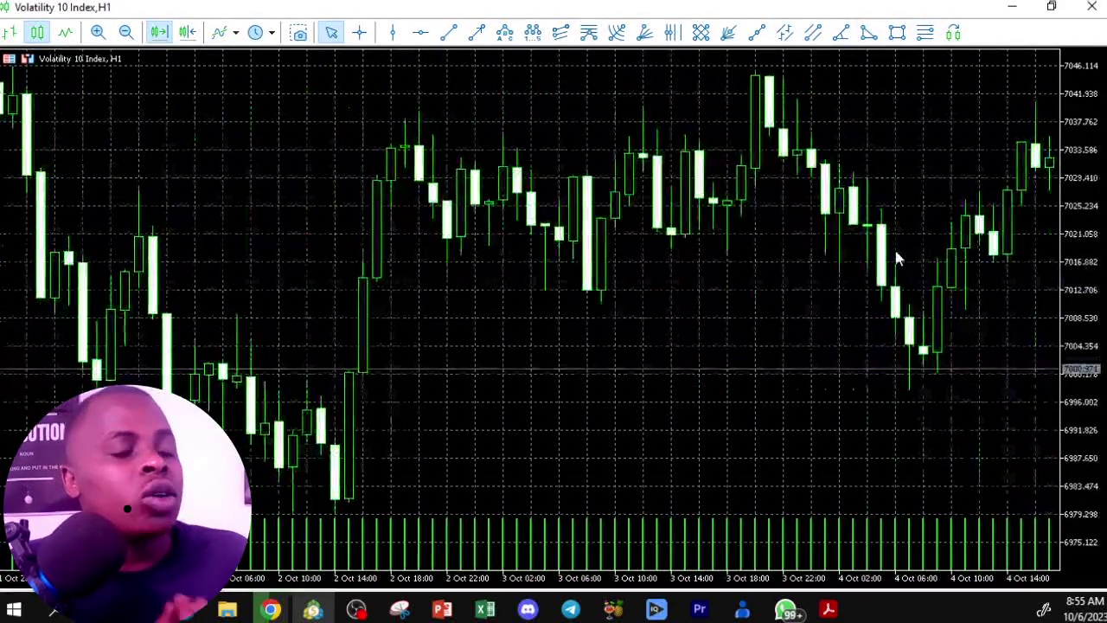
key("End")
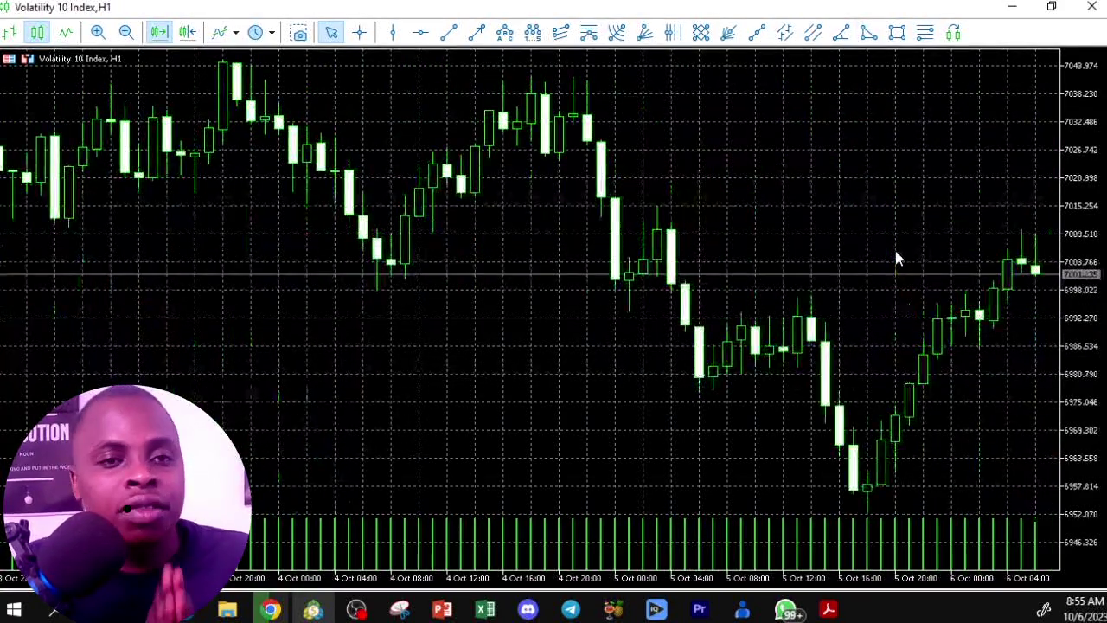
left_click(190, 35)
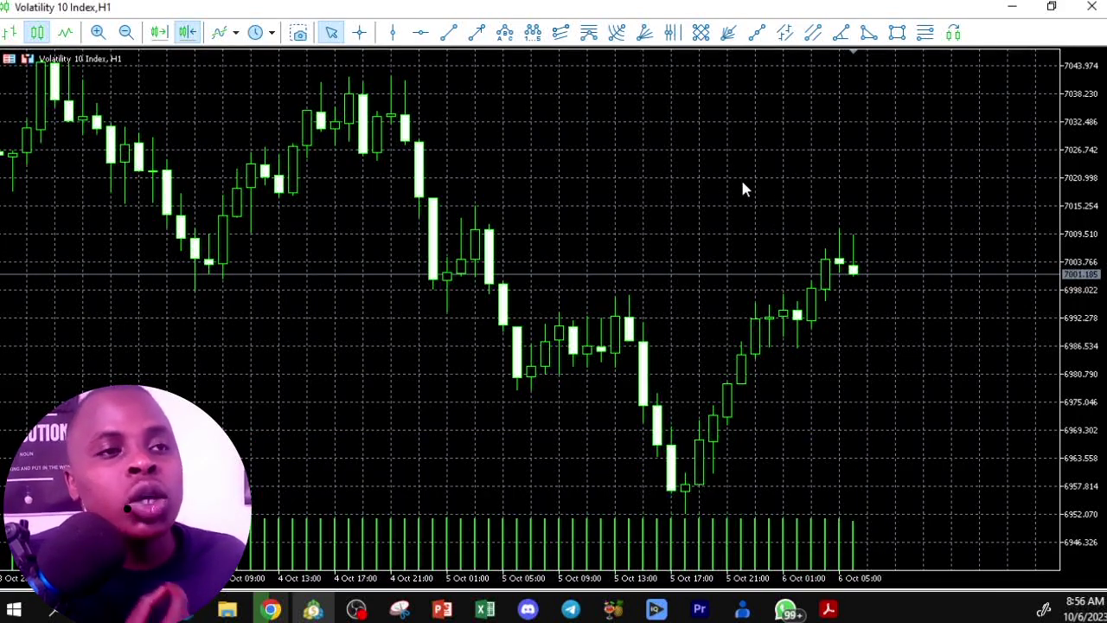
In the Volatility 10 Index chart properties, choose the Color on White scheme and set the grid color to None
right_click(764, 99)
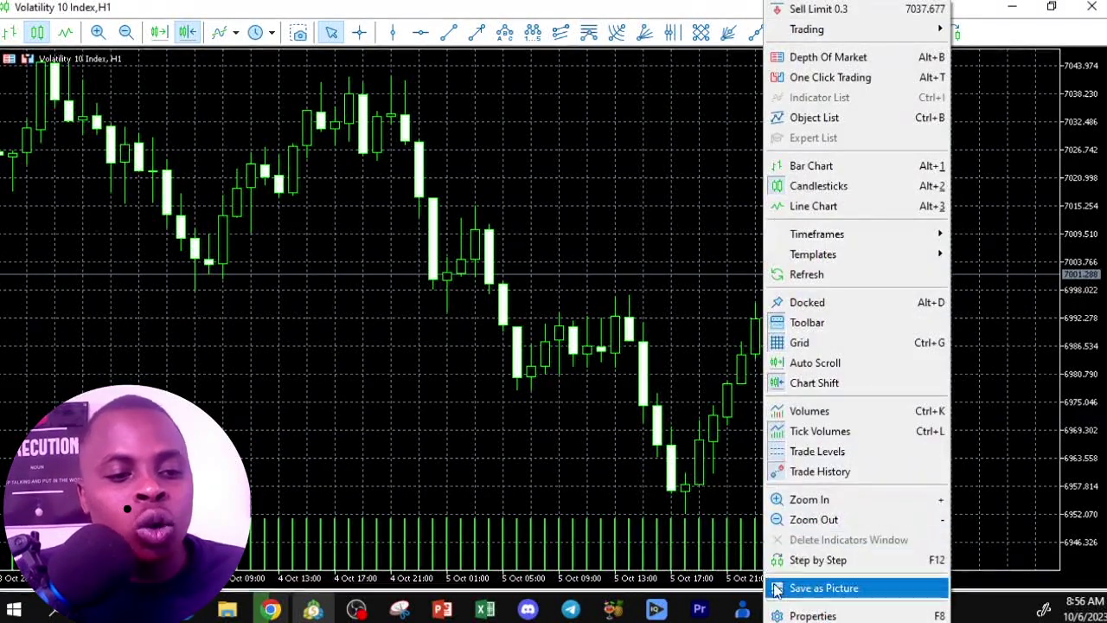
left_click(789, 615)
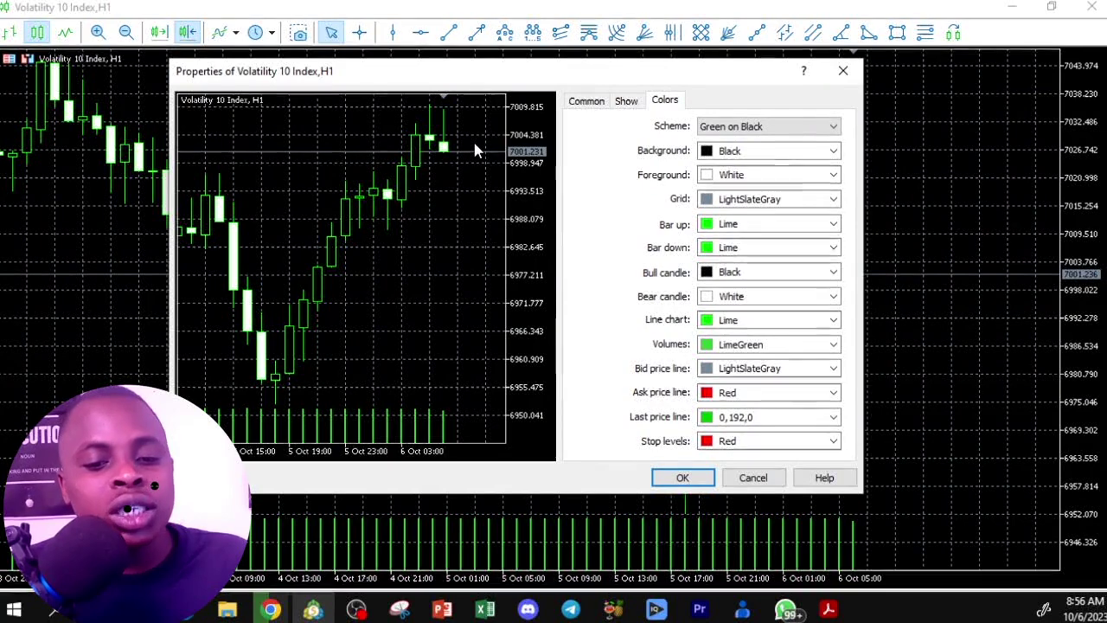
left_click(740, 128)
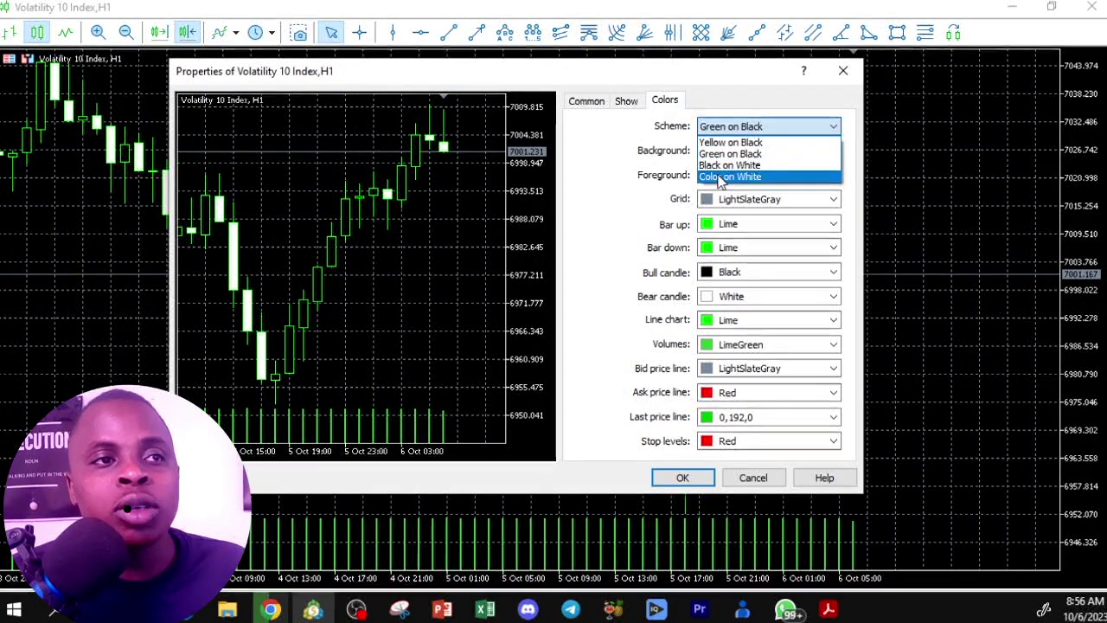
left_click(721, 177)
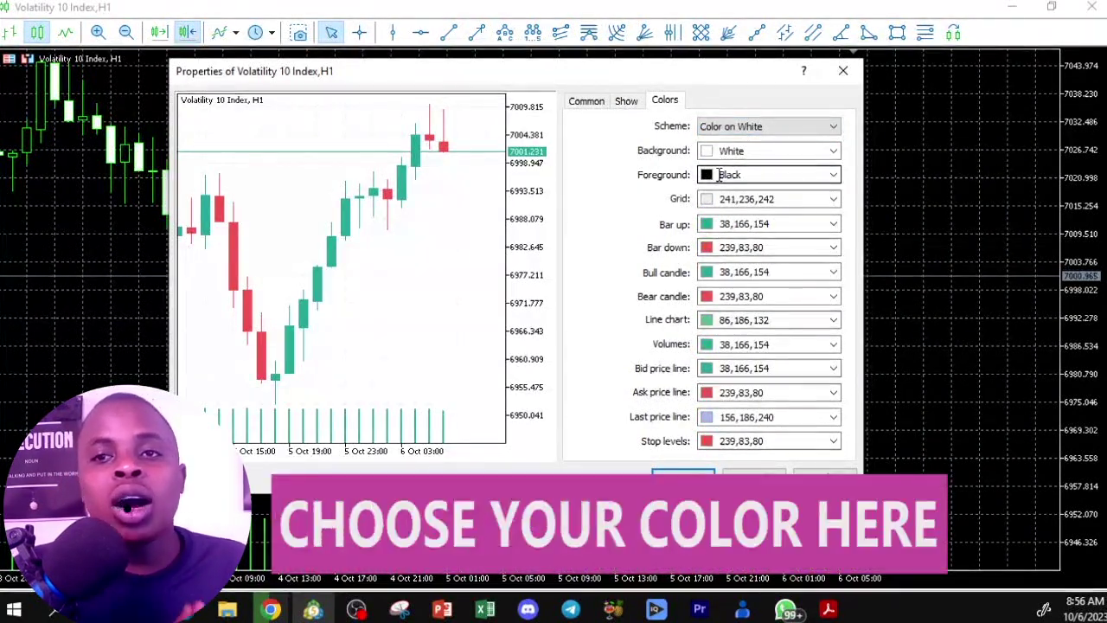
left_click(834, 200)
left_click(756, 224)
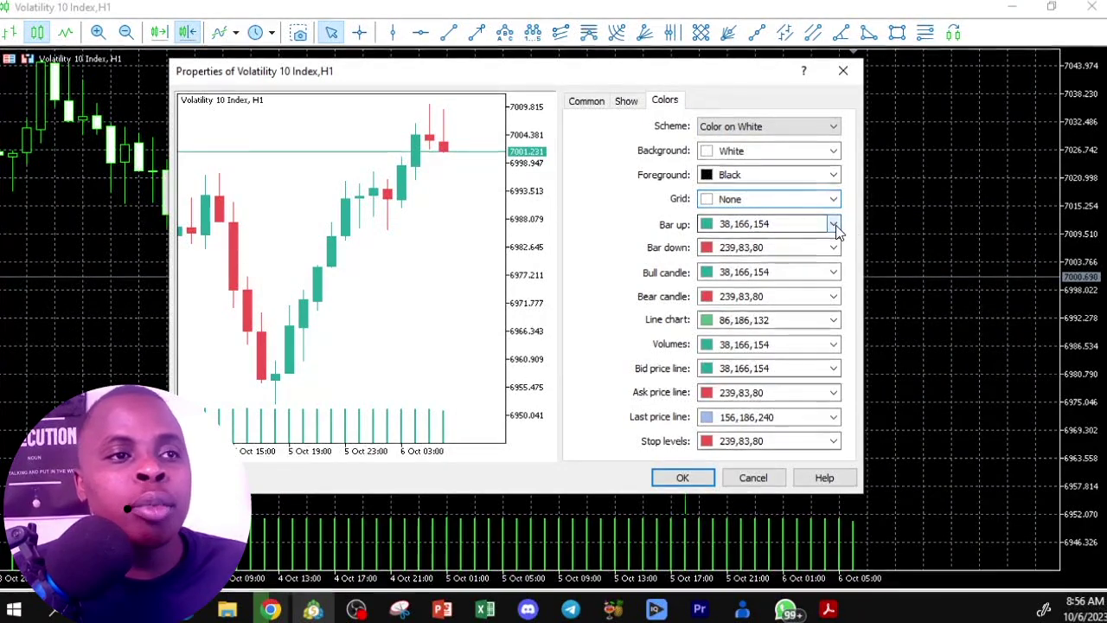
Set both the Bar up and Bar down colors to Black
left_click(834, 225)
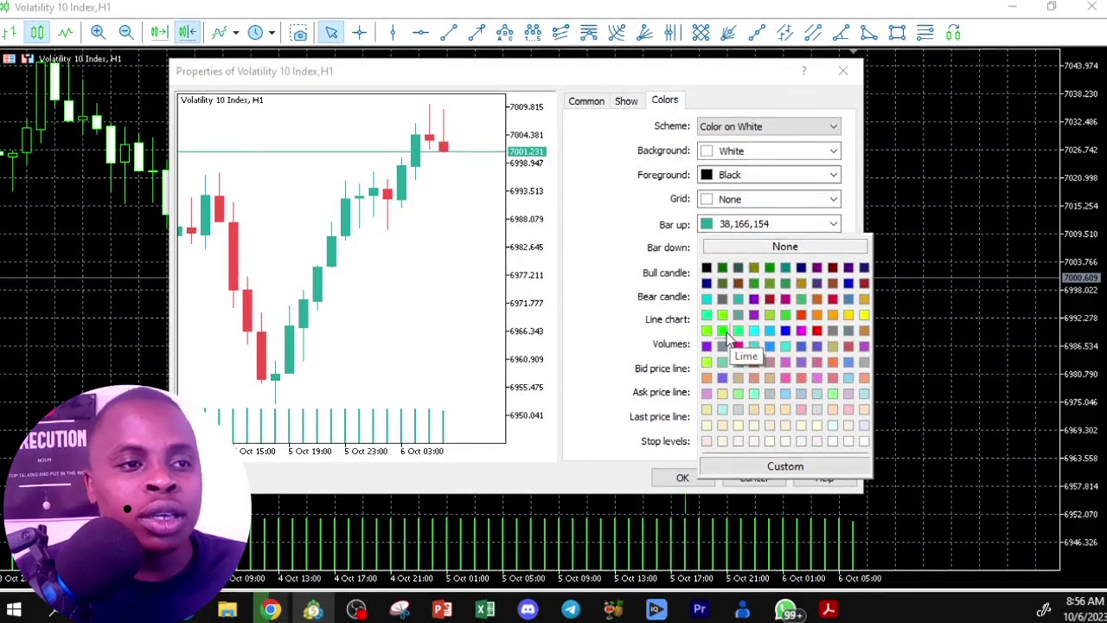
left_click(706, 268)
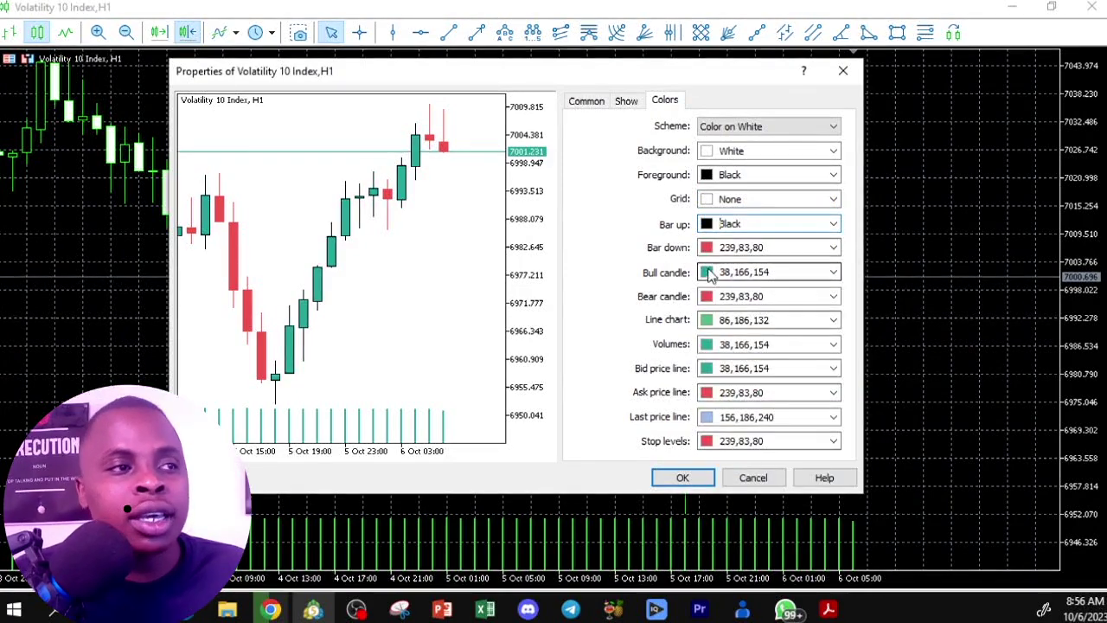
left_click(833, 248)
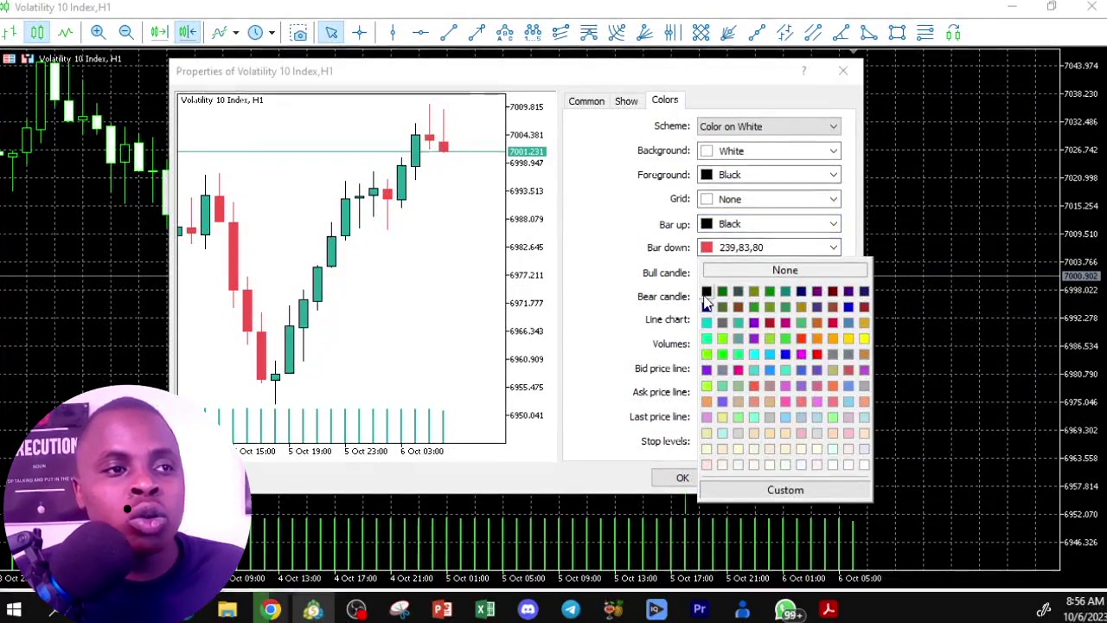
left_click(706, 293)
Set the Bull candle color to Lime and the Bear candle color to FireBrick
left_click(833, 273)
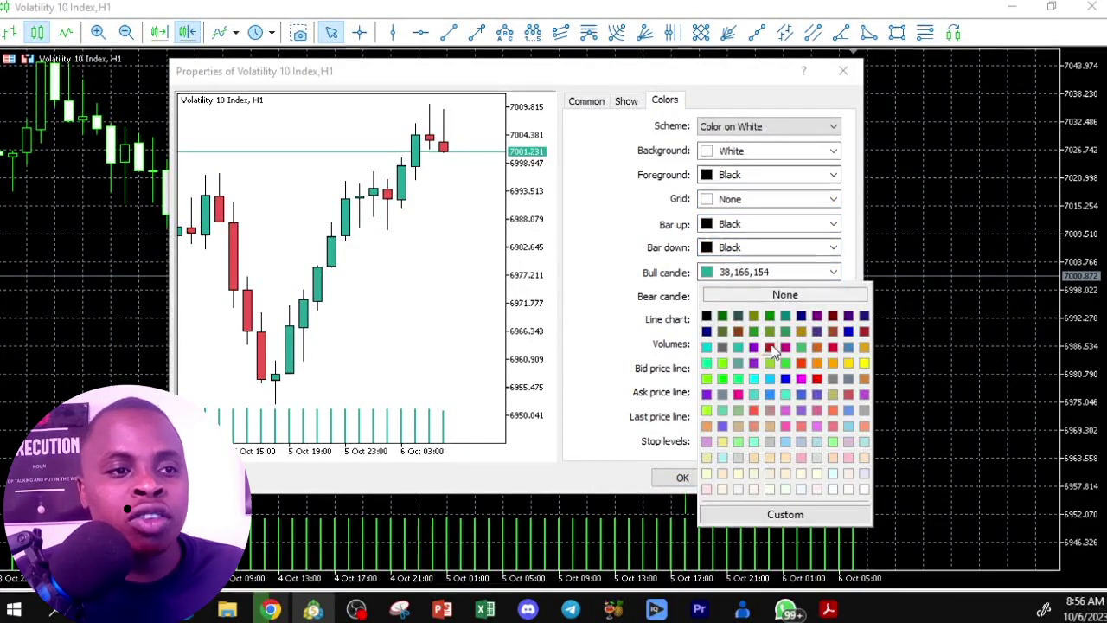
left_click(727, 379)
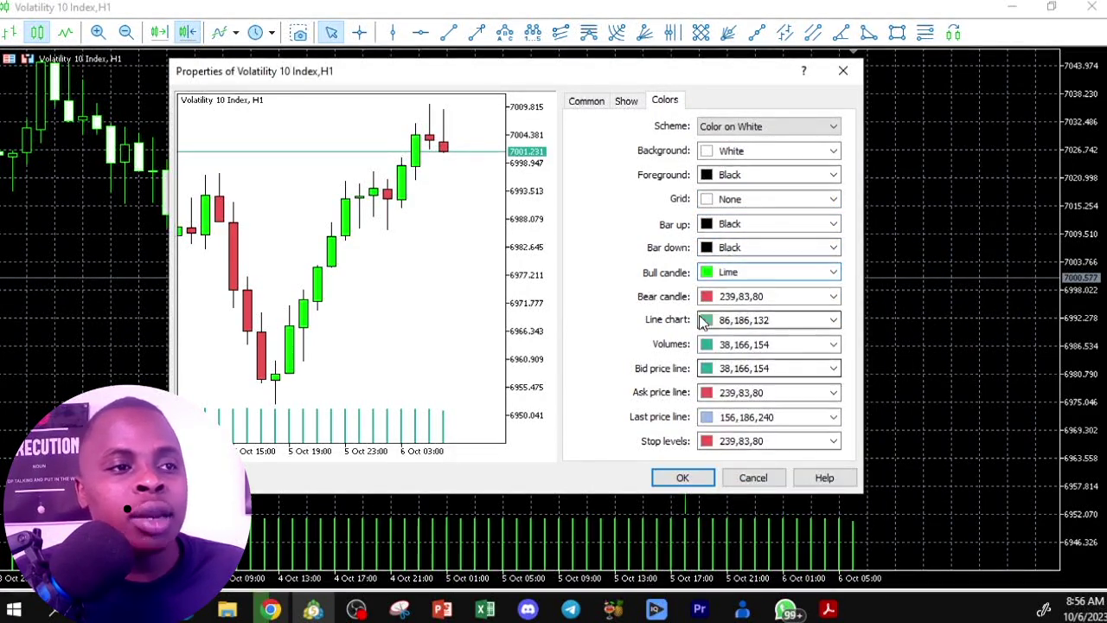
left_click(833, 298)
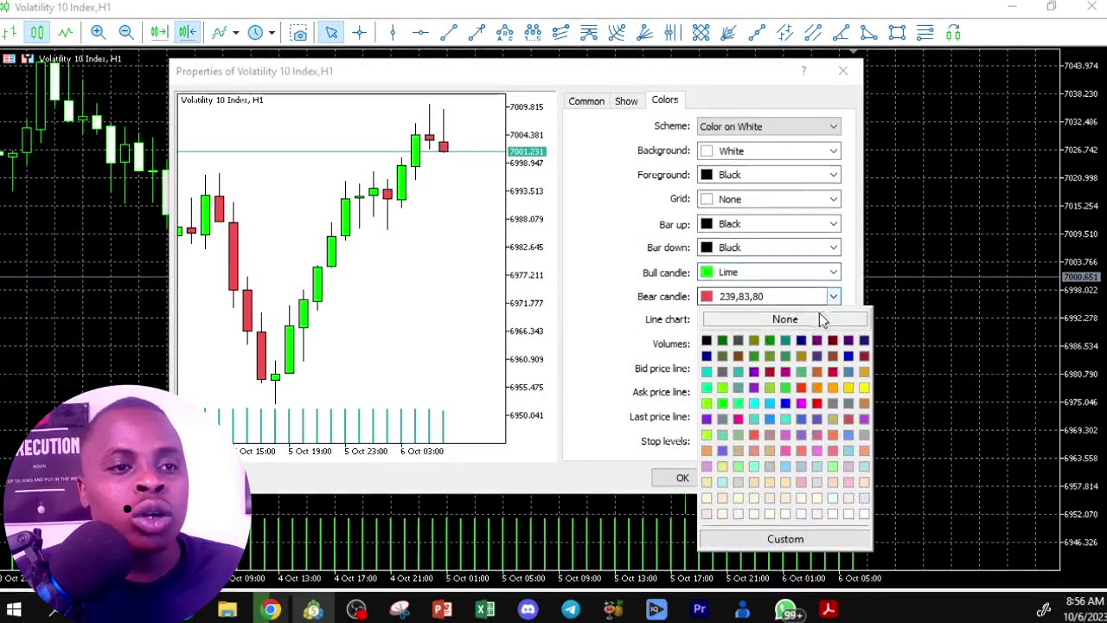
left_click(828, 369)
scroll(776, 322, "up", 4)
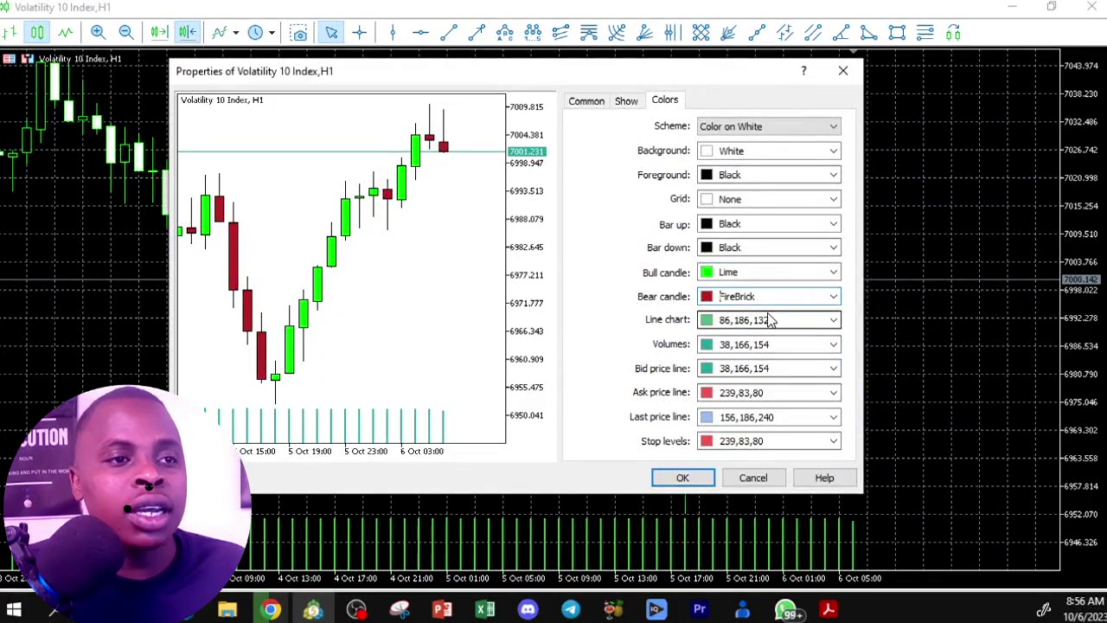
Set the Line chart color to Black and apply the new colors to the chart
left_click(833, 320)
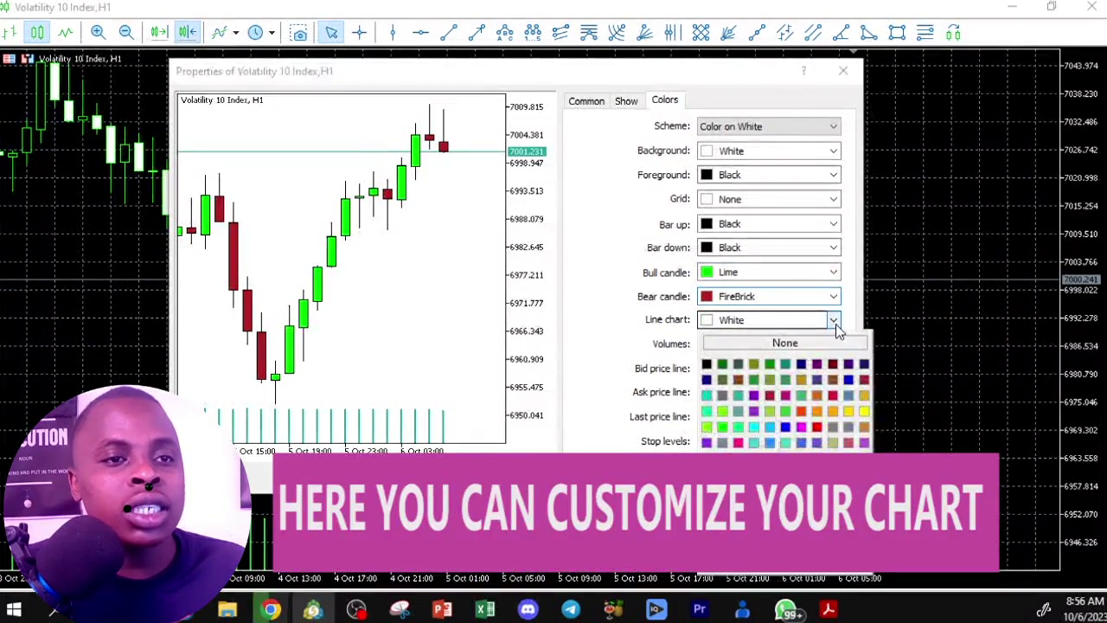
left_click(708, 362)
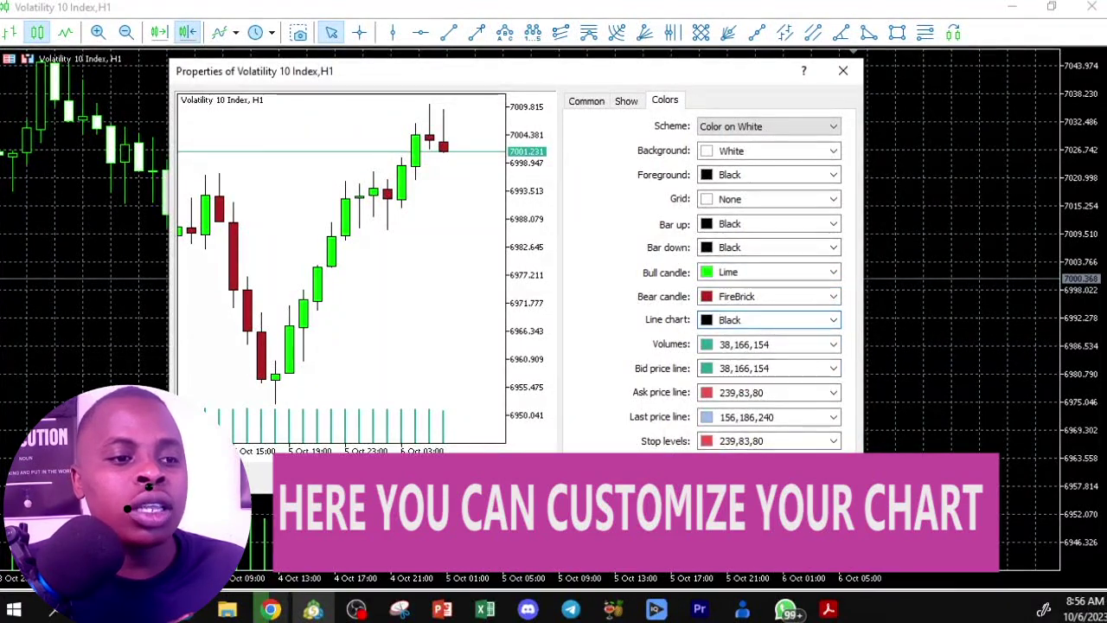
key("Return")
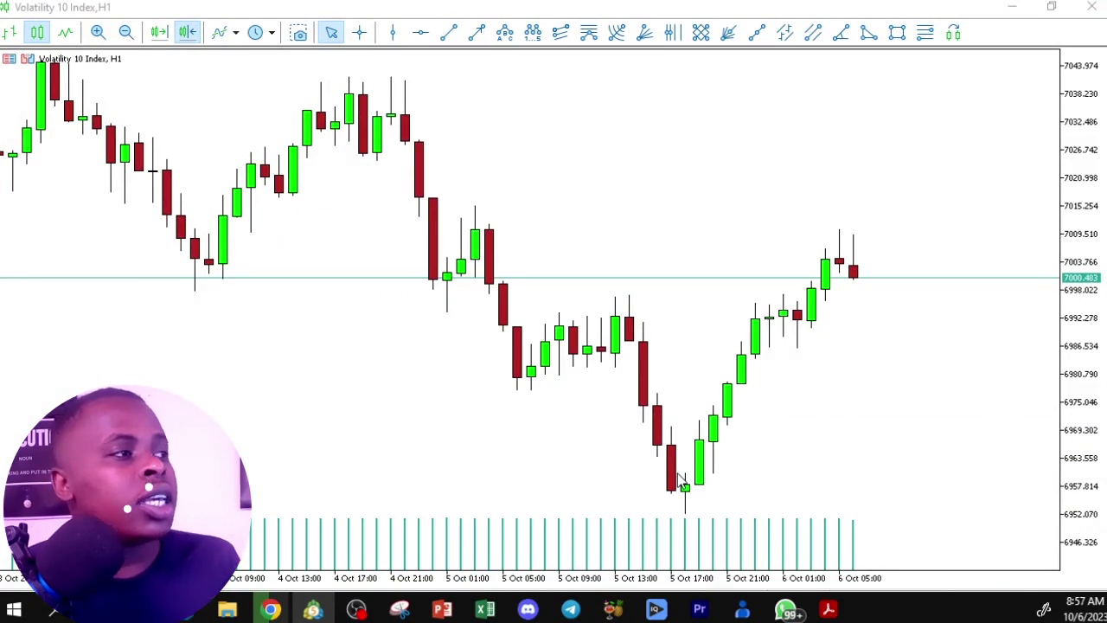
Bring the chart back to its latest candles and compress its vertical price scale to leave more space around them
scroll(250, 235, "up", 8)
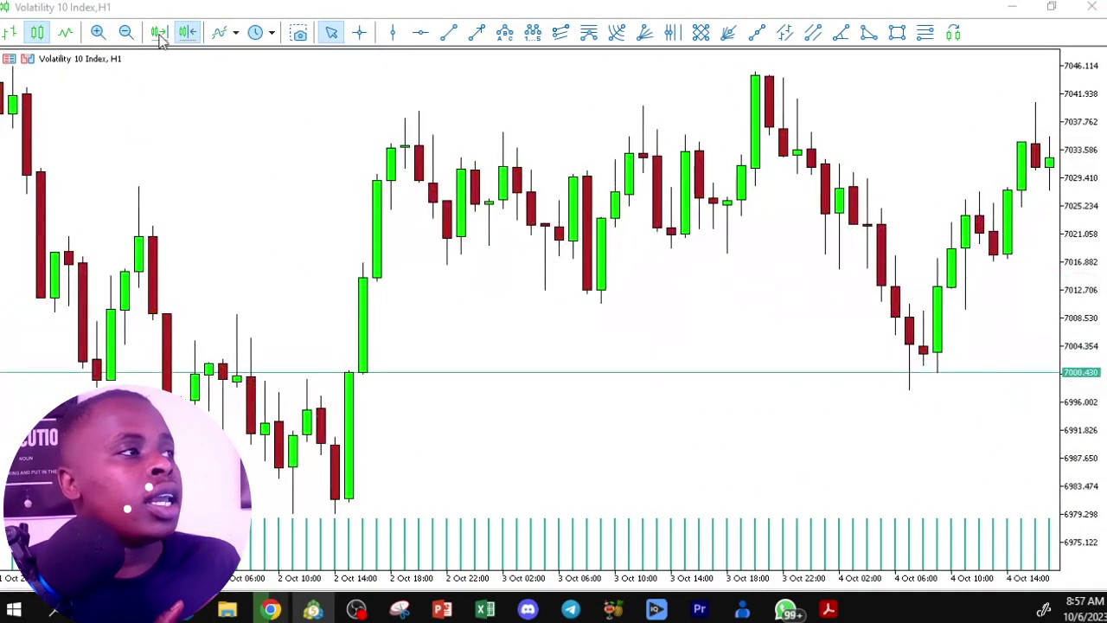
left_click(158, 33)
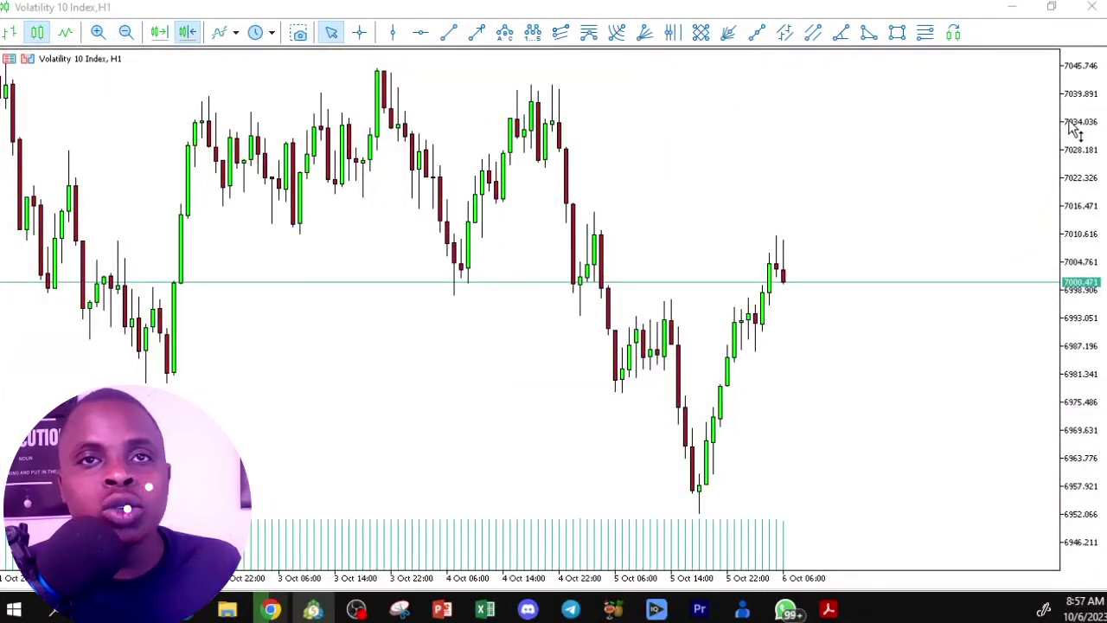
left_click_drag(1076, 130, 839, 321)
left_click(98, 32)
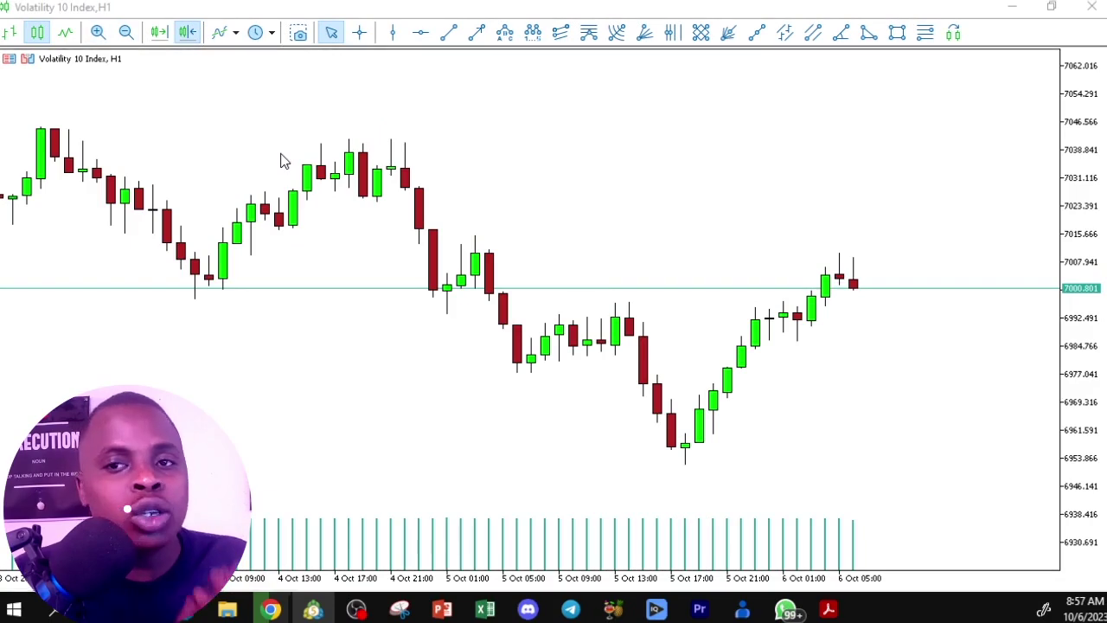
left_click_drag(333, 169, 432, 161)
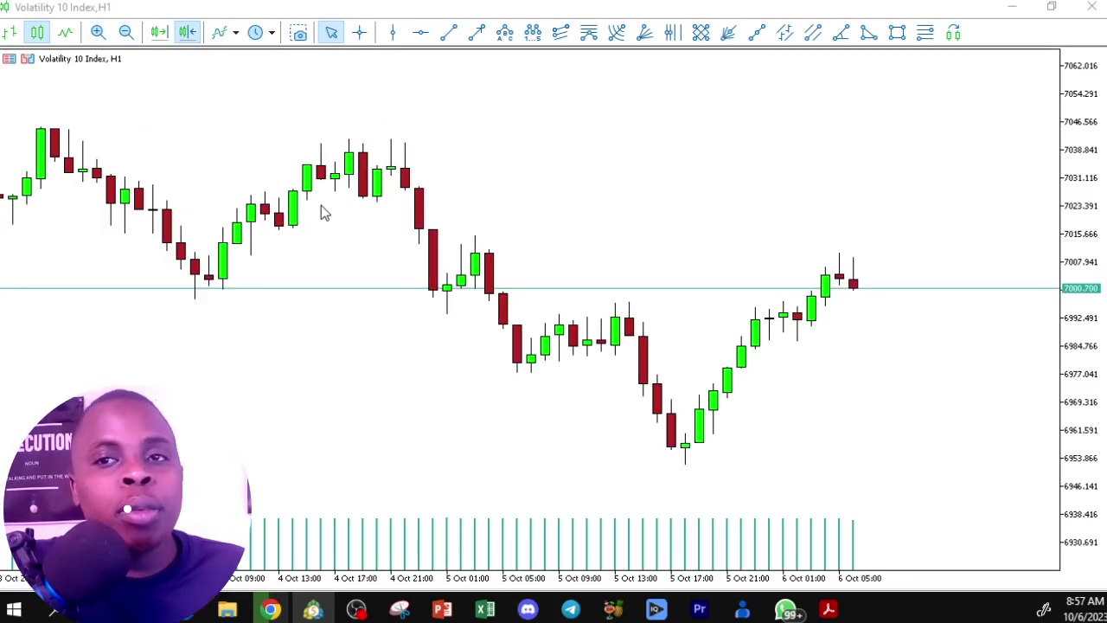
Dock the Volatility 10 Index chart back into the terminal and open a chart window for Step Index
key("alt+d")
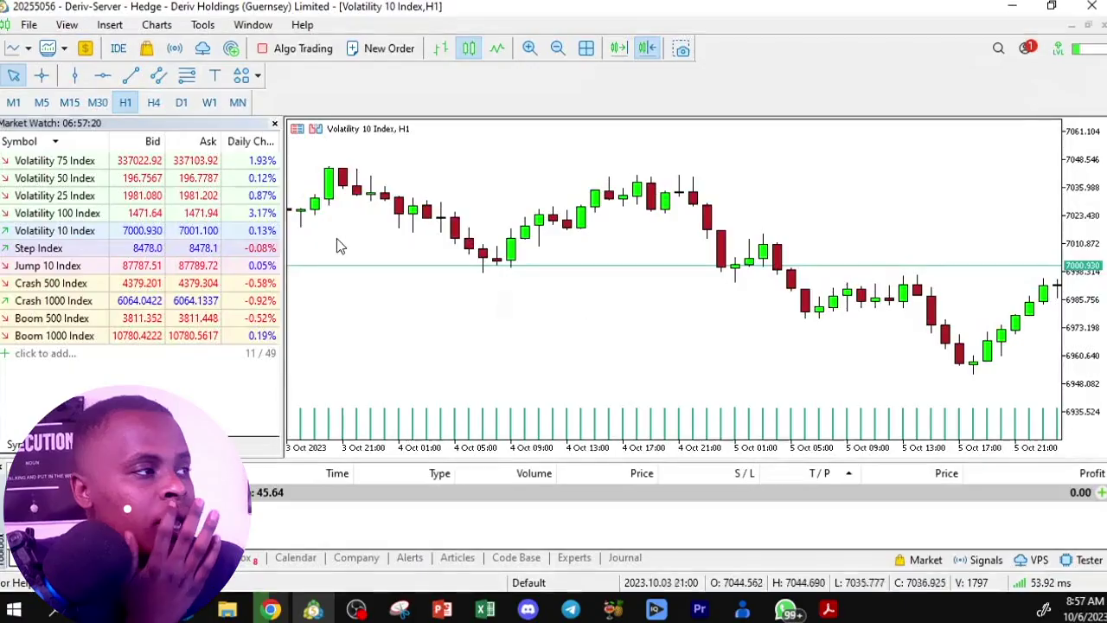
right_click(52, 251)
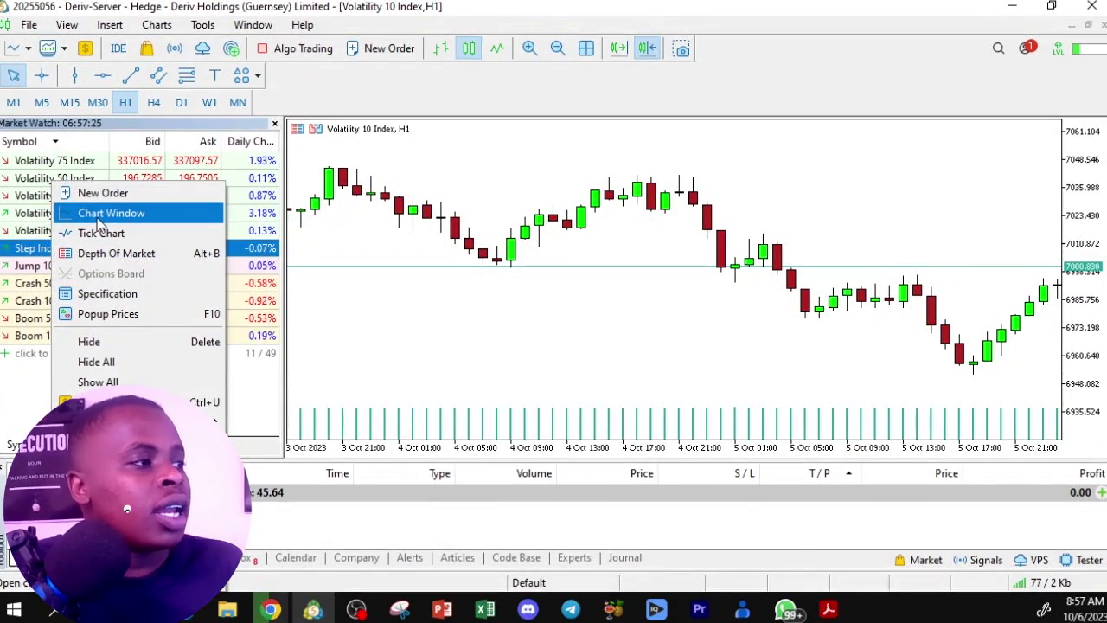
left_click(103, 214)
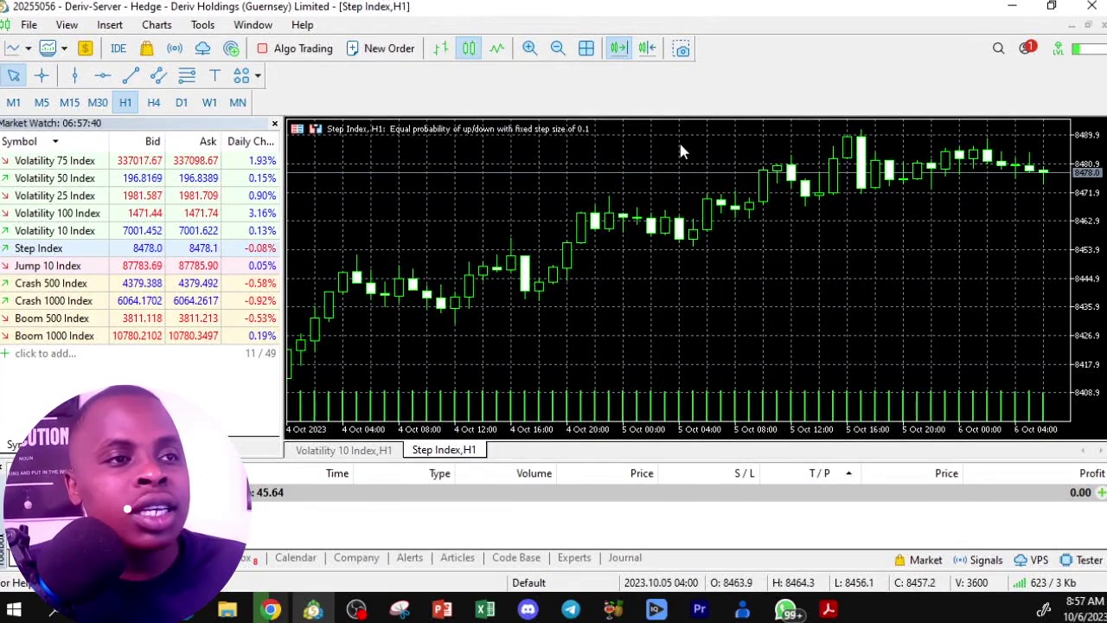
Save the Volatility 10 Index chart's appearance as a template named "my colors"
right_click(644, 152)
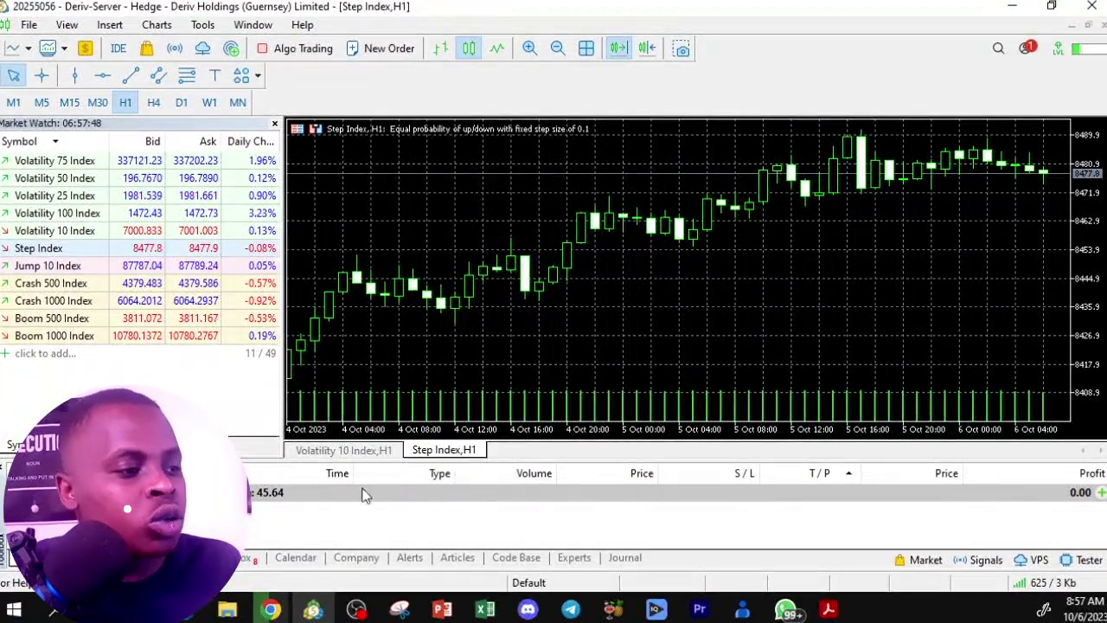
left_click(367, 452)
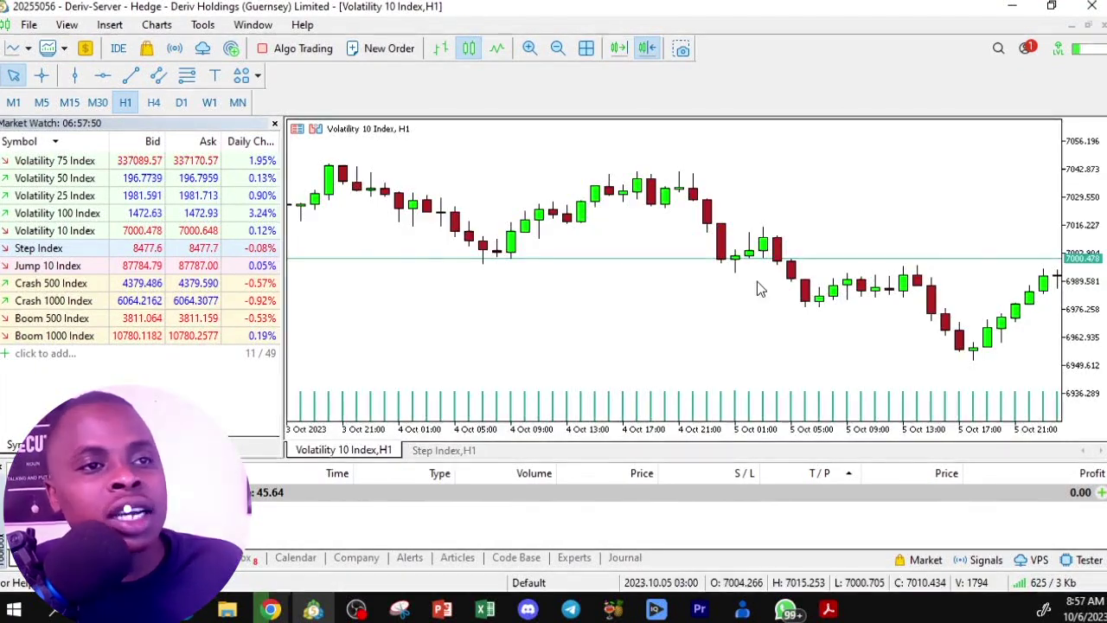
scroll(727, 292, "down", 5)
left_click_drag(688, 303, 661, 315)
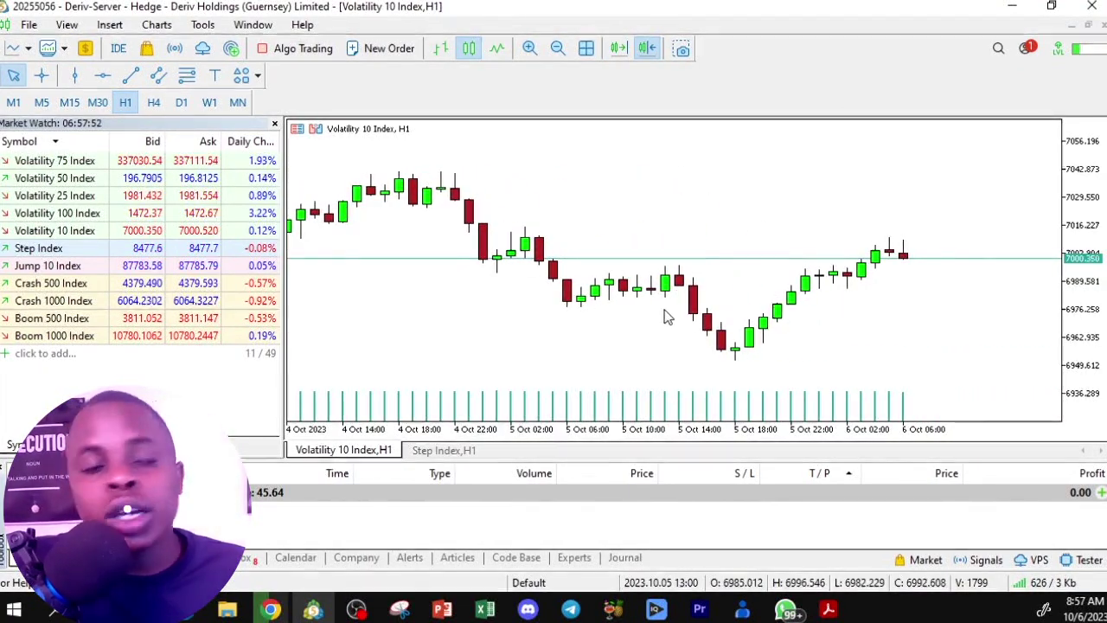
right_click(657, 240)
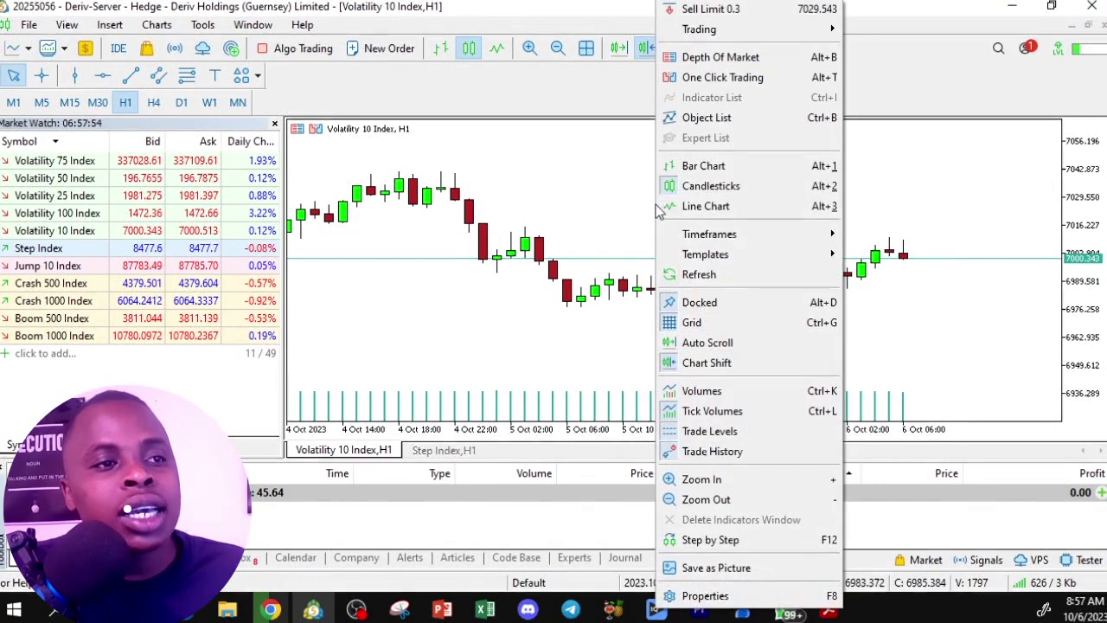
mouse_move(739, 261)
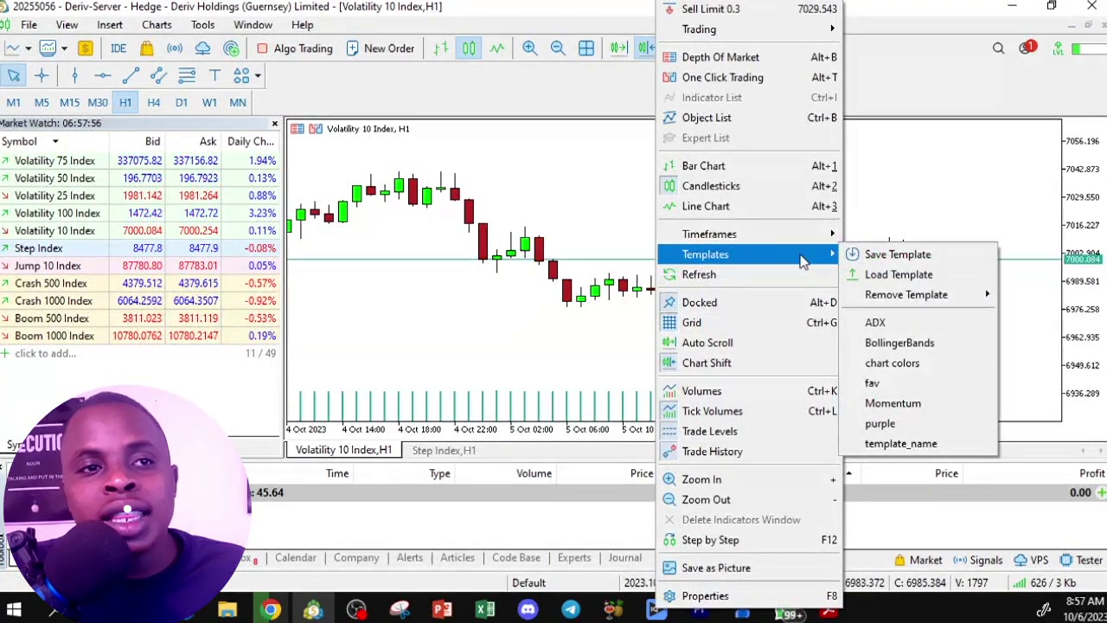
left_click(897, 255)
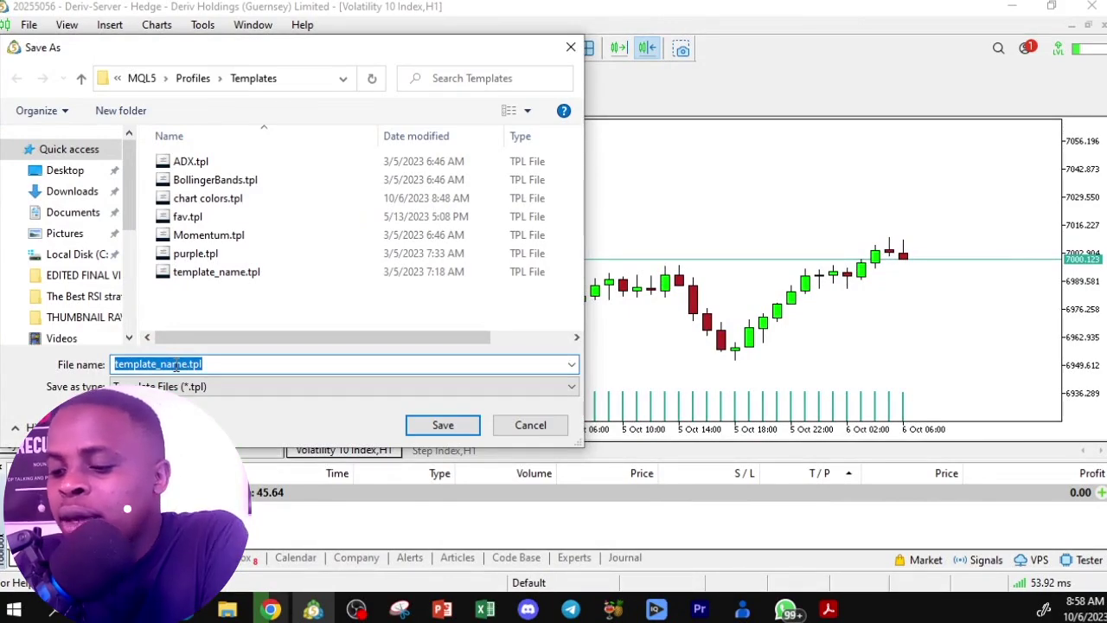
type("my colors")
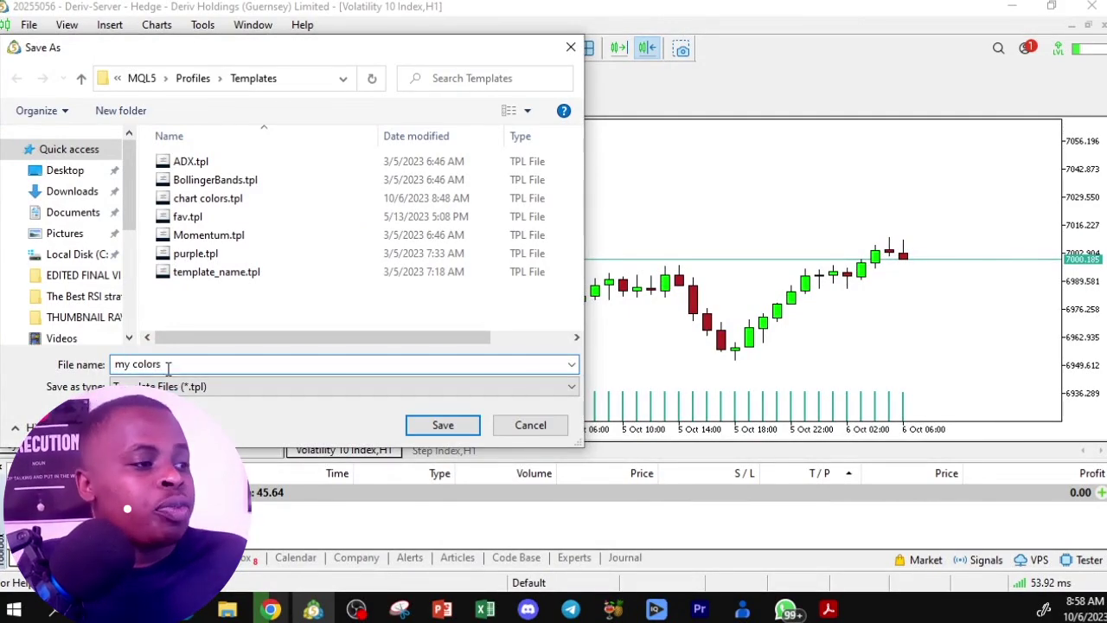
left_click(418, 428)
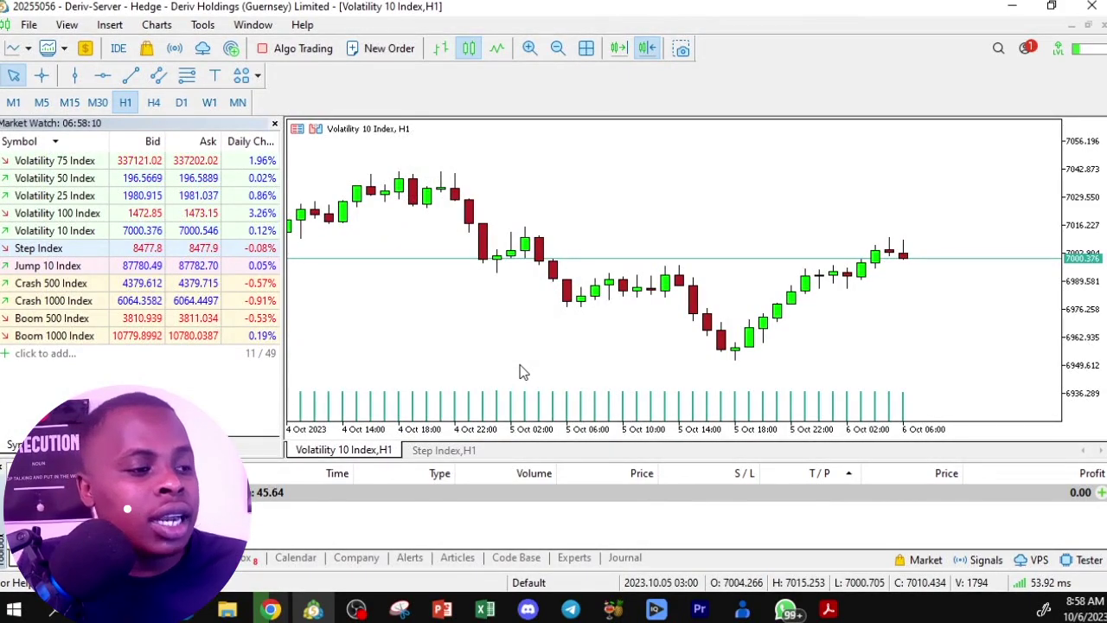
Apply the "my colors" template to the Step Index chart and undock that chart into a maximized window
left_click(473, 449)
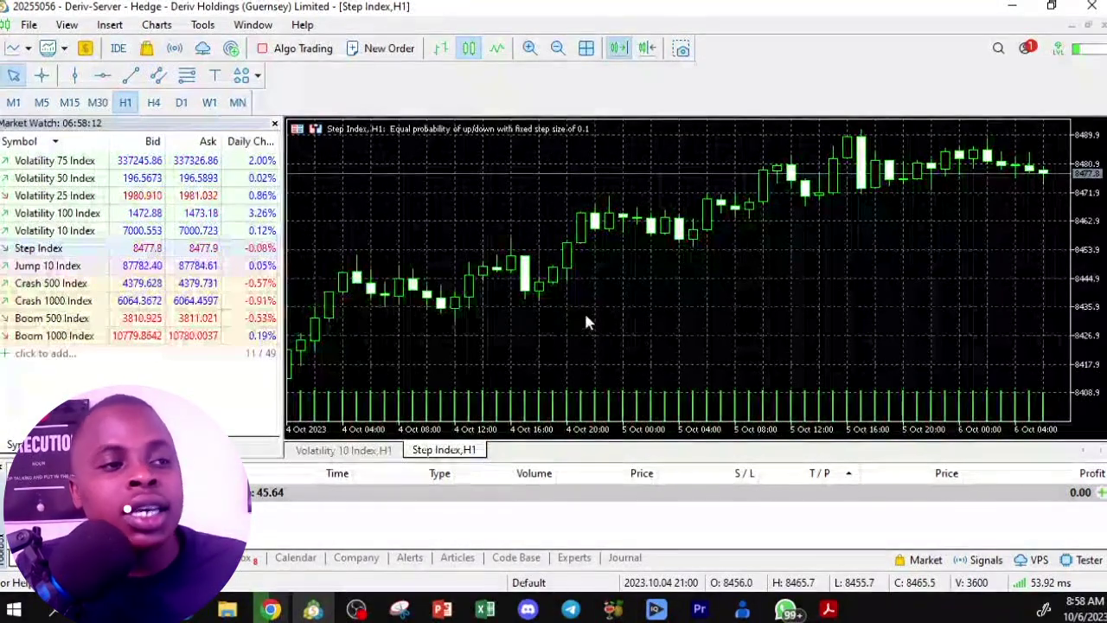
right_click(579, 158)
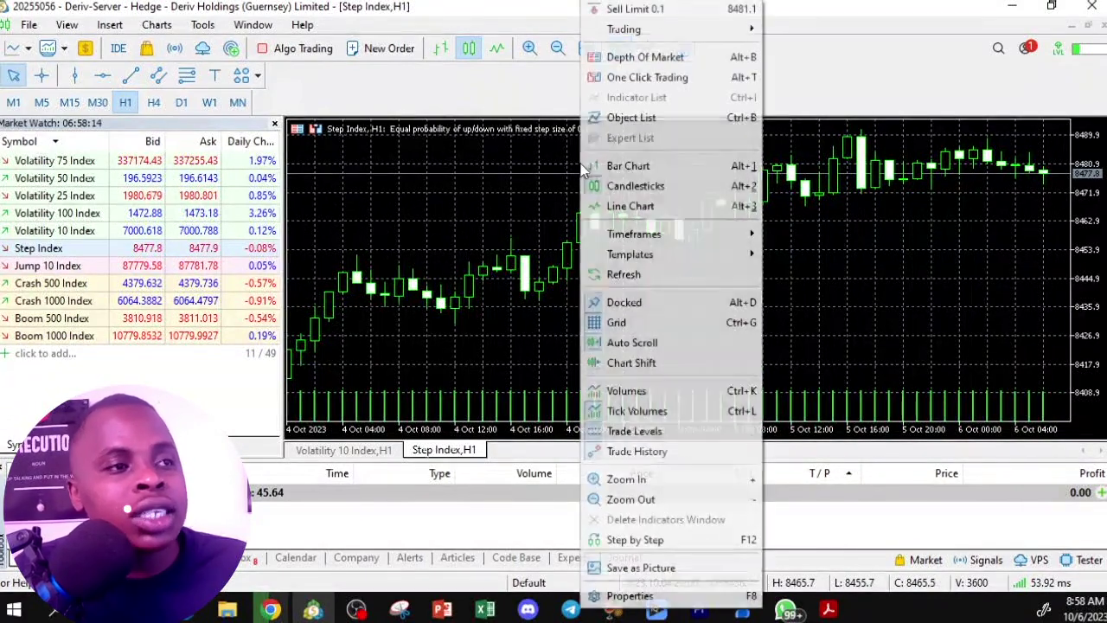
mouse_move(663, 254)
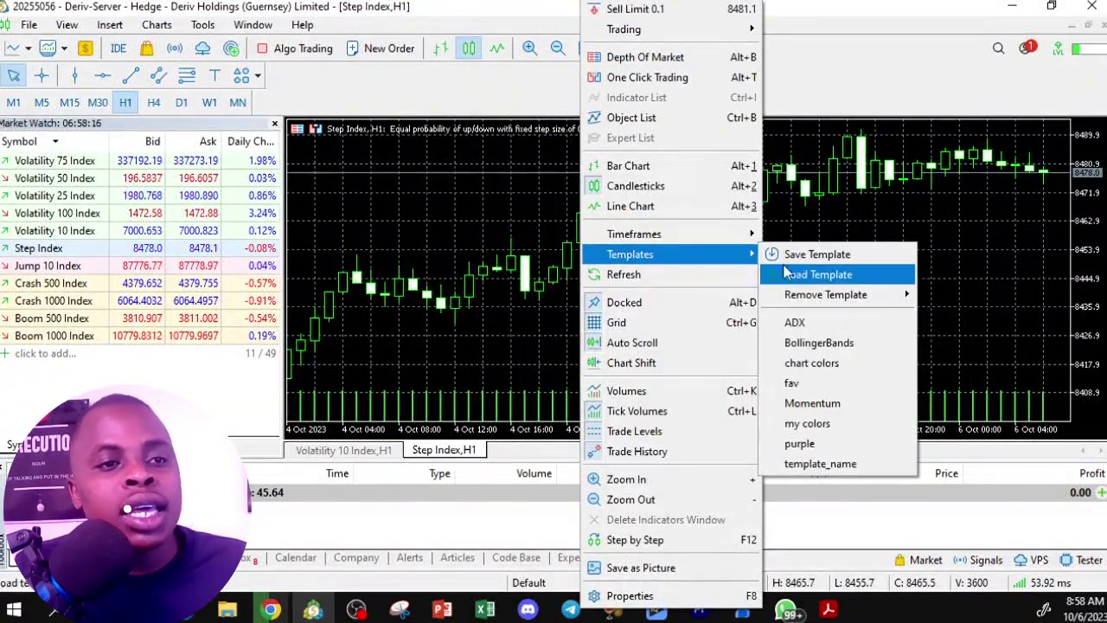
left_click(807, 423)
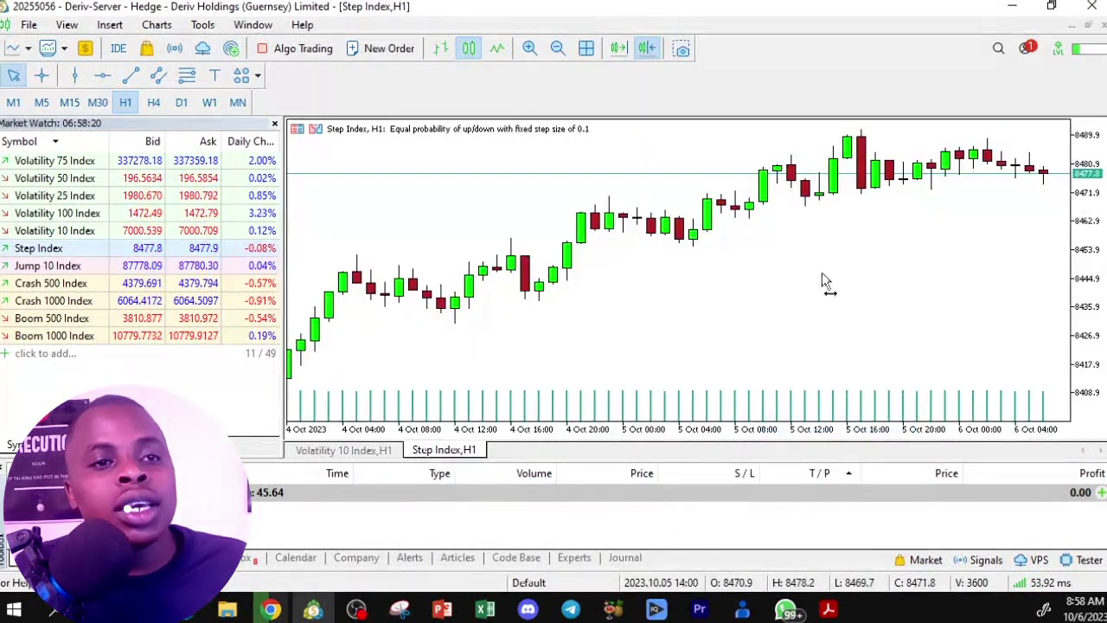
key("ctrl+F6")
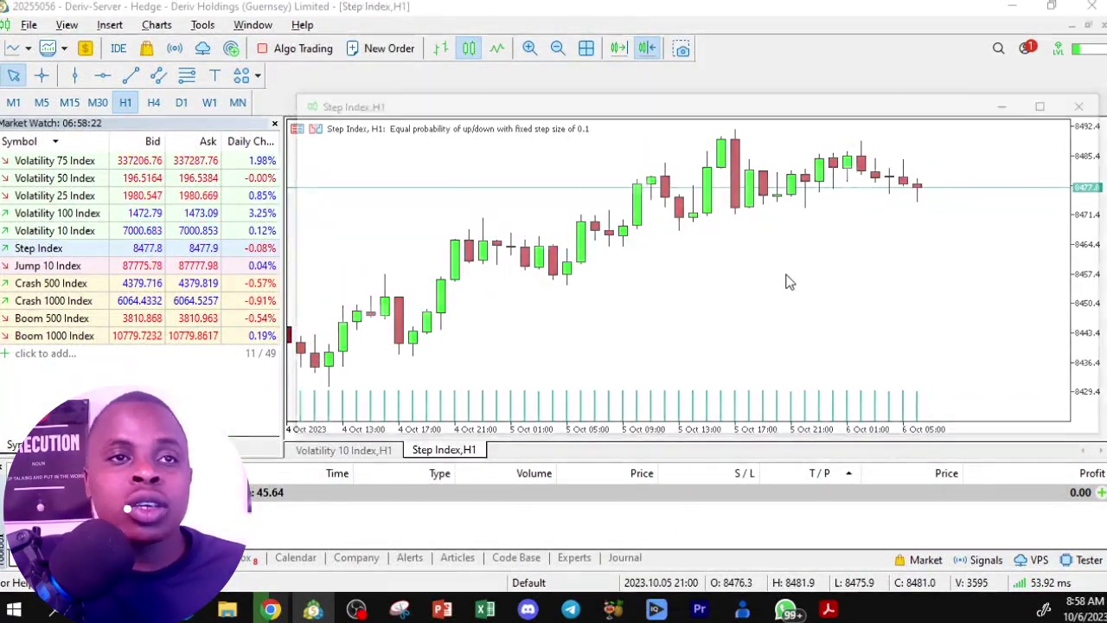
left_click(1044, 102)
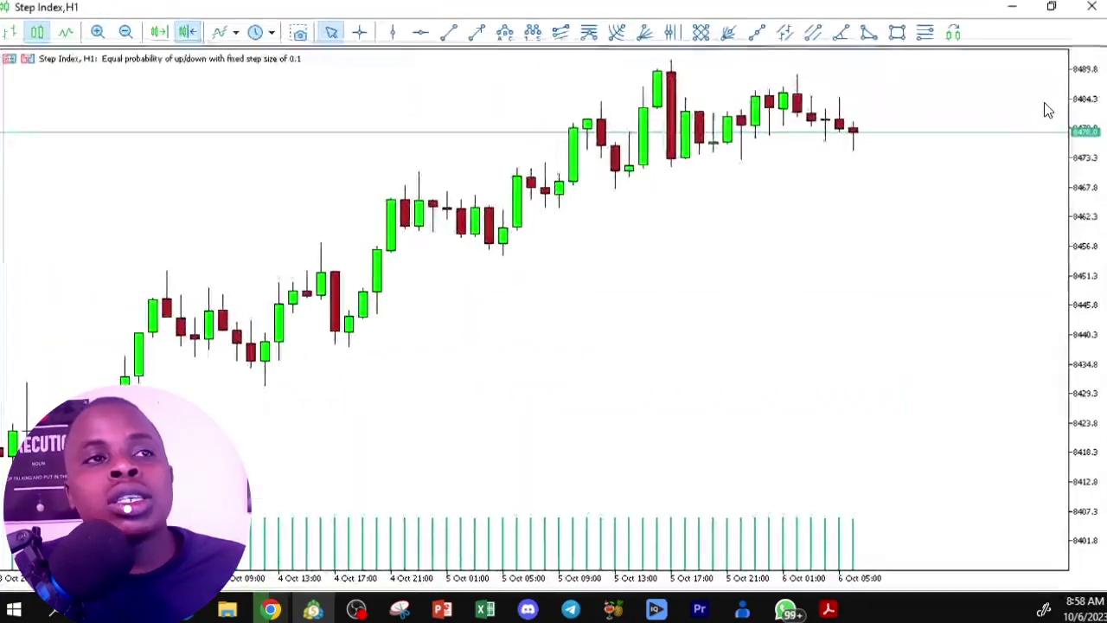
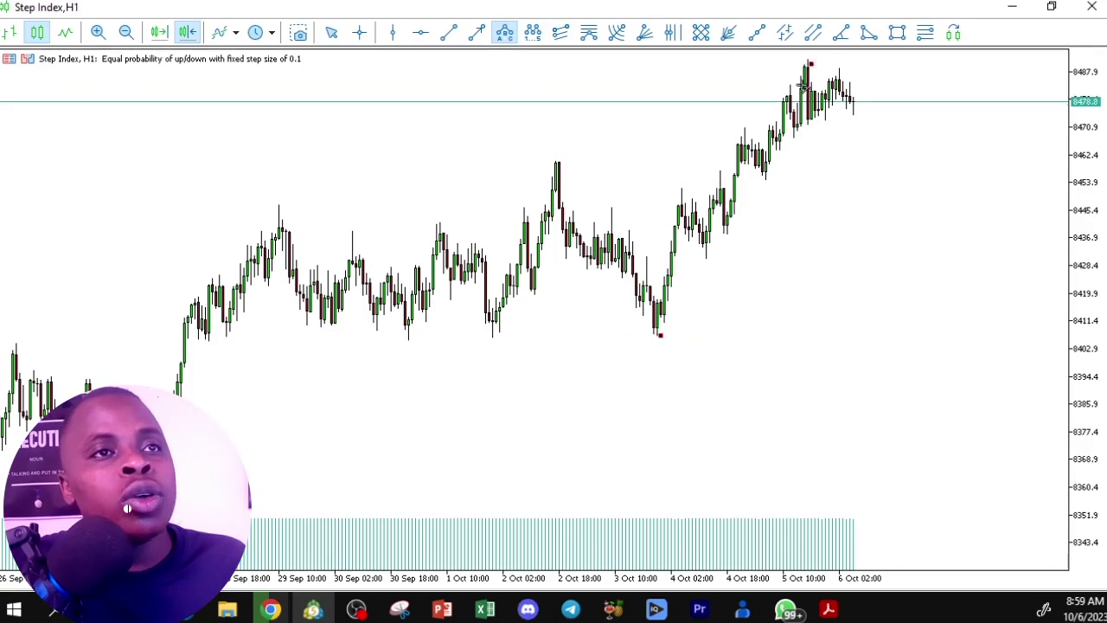
Place point (c) of the Elliott correction wave at the latest candle, try an arrow from it, and undo these drawings
left_click(853, 111)
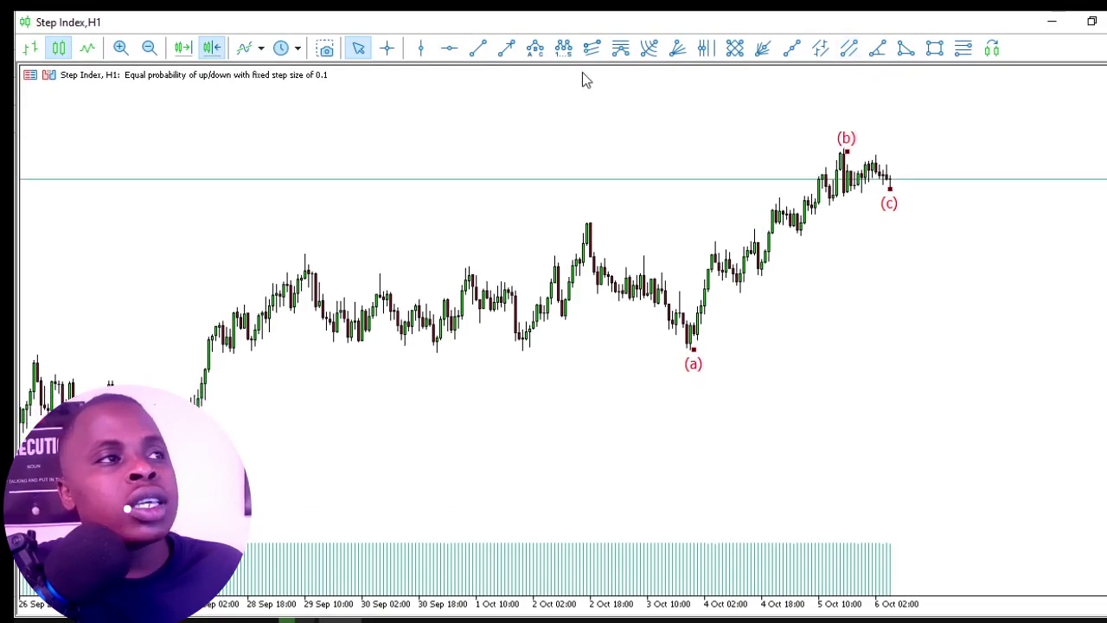
left_click(506, 47)
left_click_drag(888, 189, 957, 110)
key("ctrl+z")
key("ctrl+z")
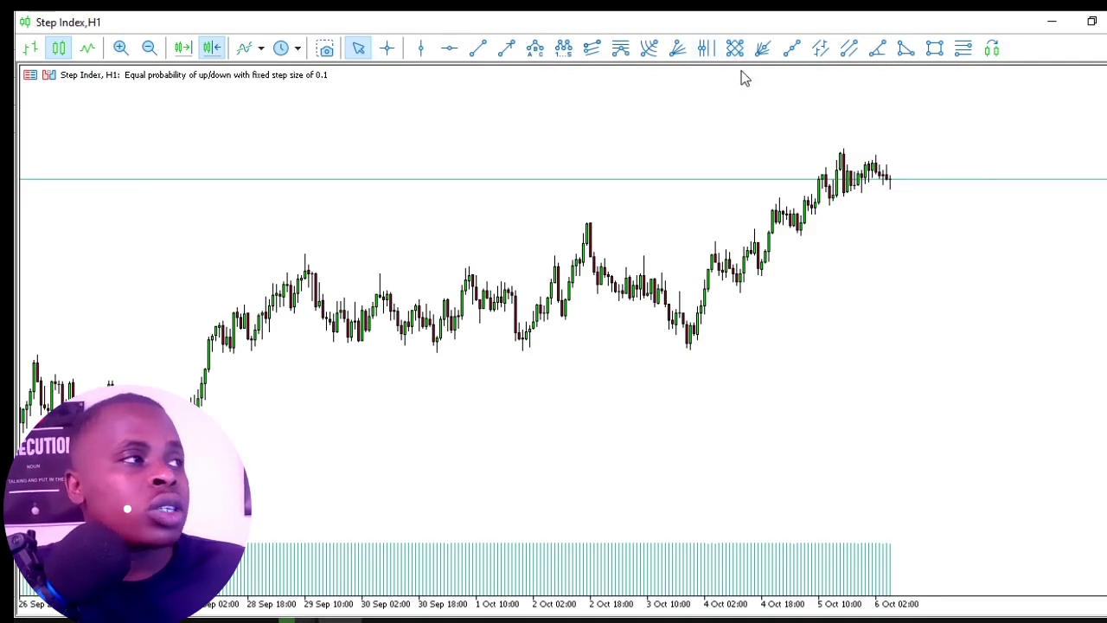
Try the bar and line chart types on the Step Index chart and return it to candlesticks
left_click(33, 50)
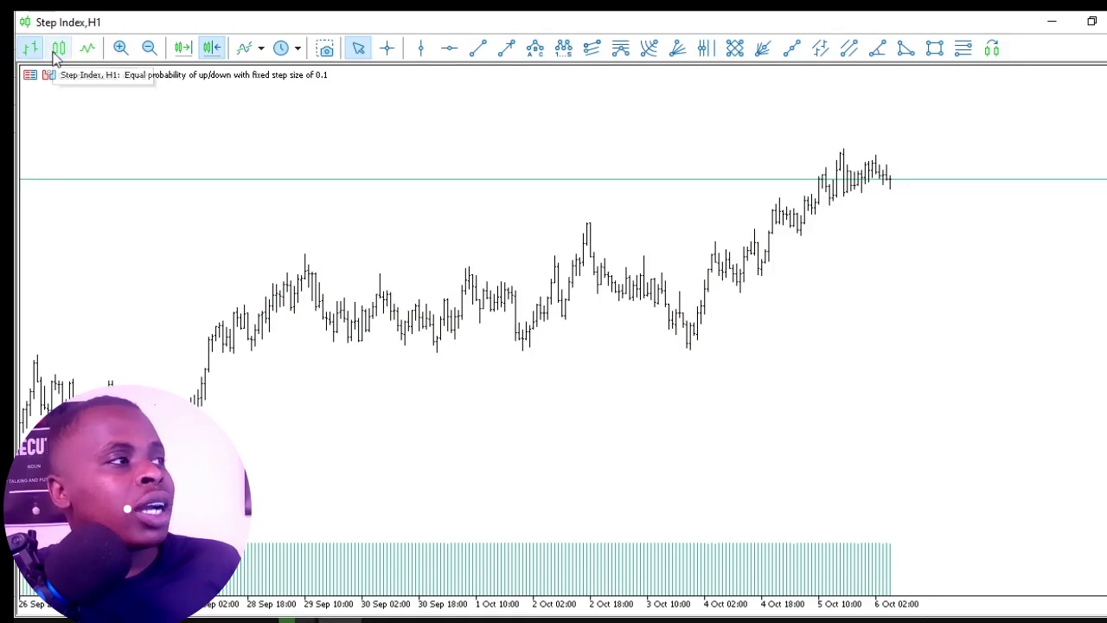
left_click(58, 48)
left_click(87, 48)
left_click(147, 50)
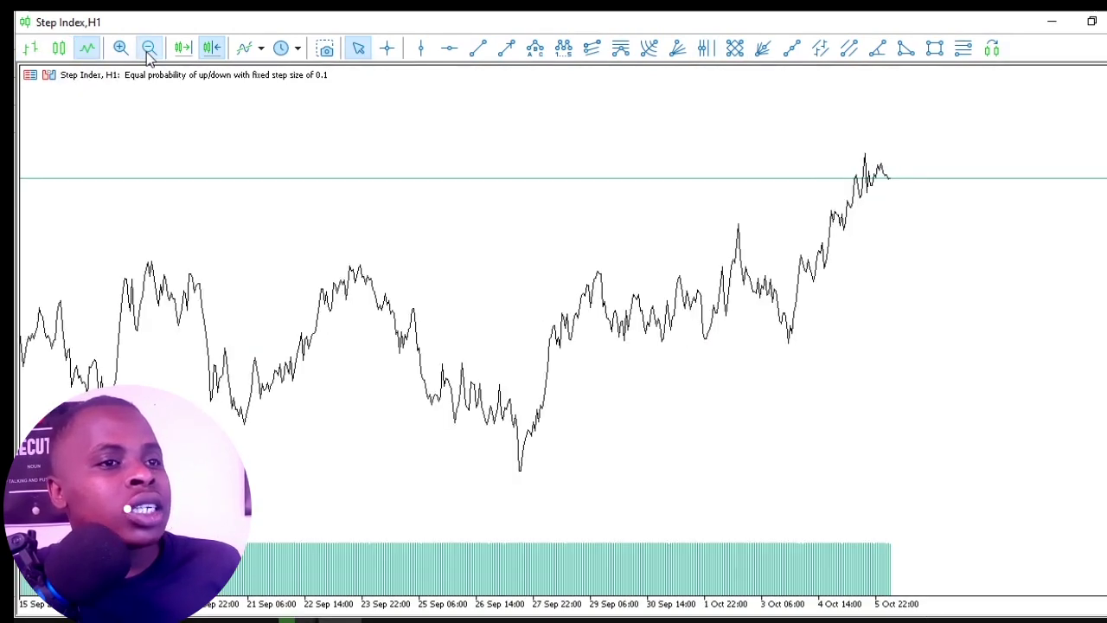
left_click(123, 50)
left_click(122, 50)
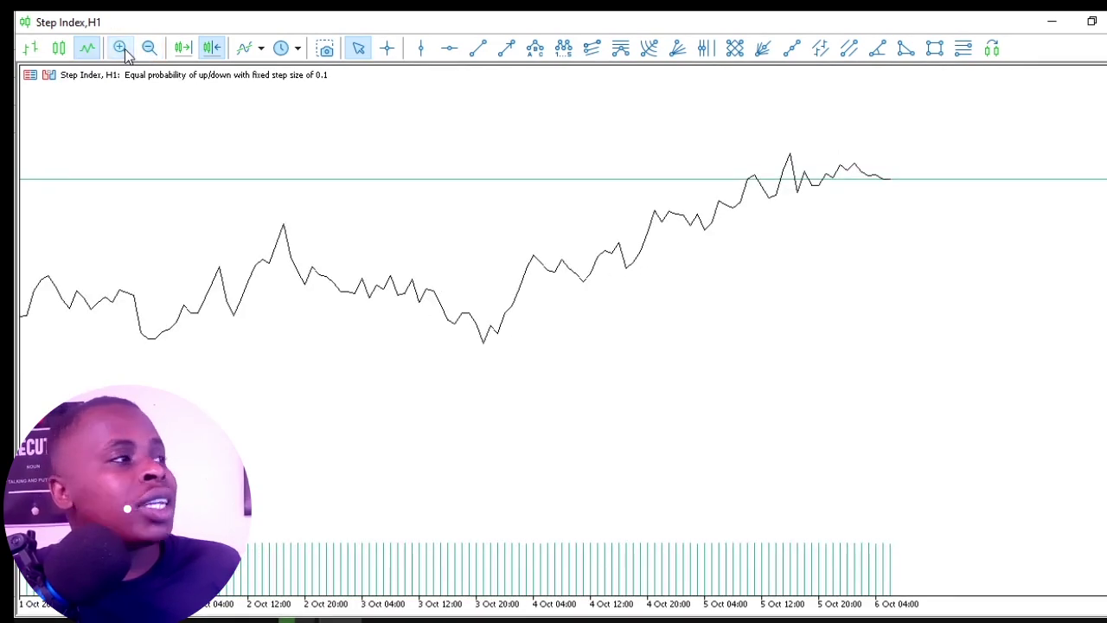
left_click(59, 49)
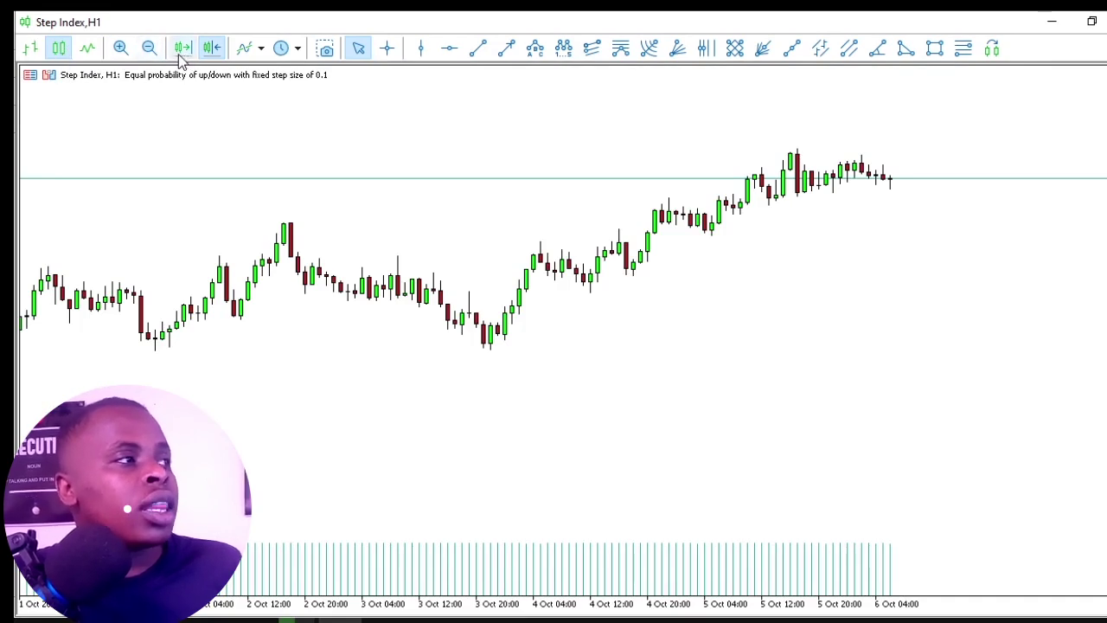
left_click(325, 50)
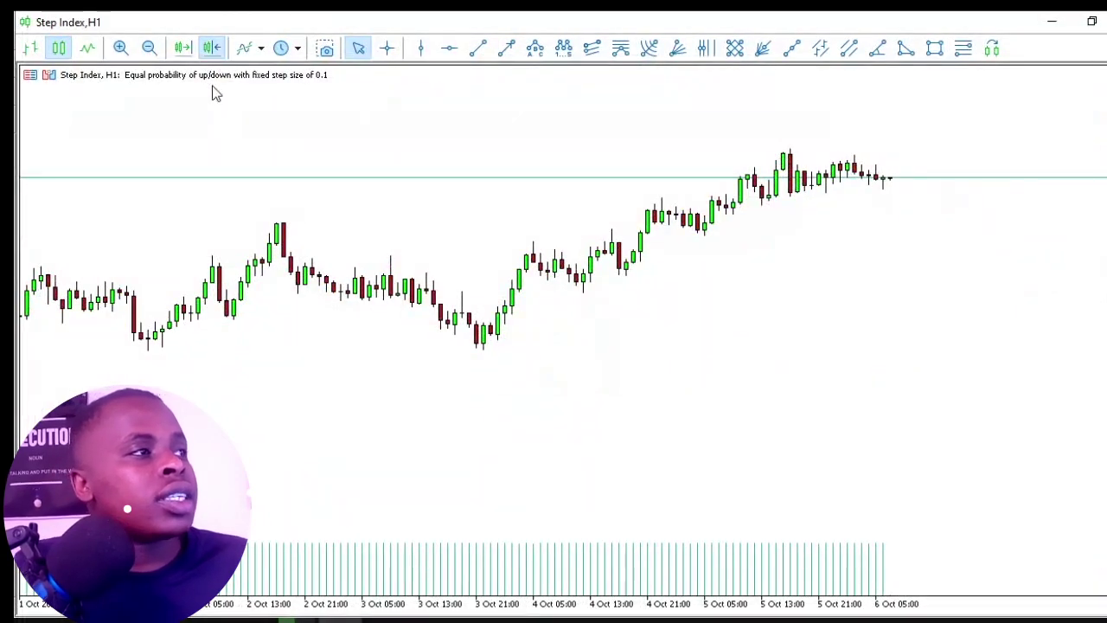
Add the custom CCI indicator with its default settings to the Step Index chart
left_click(252, 49)
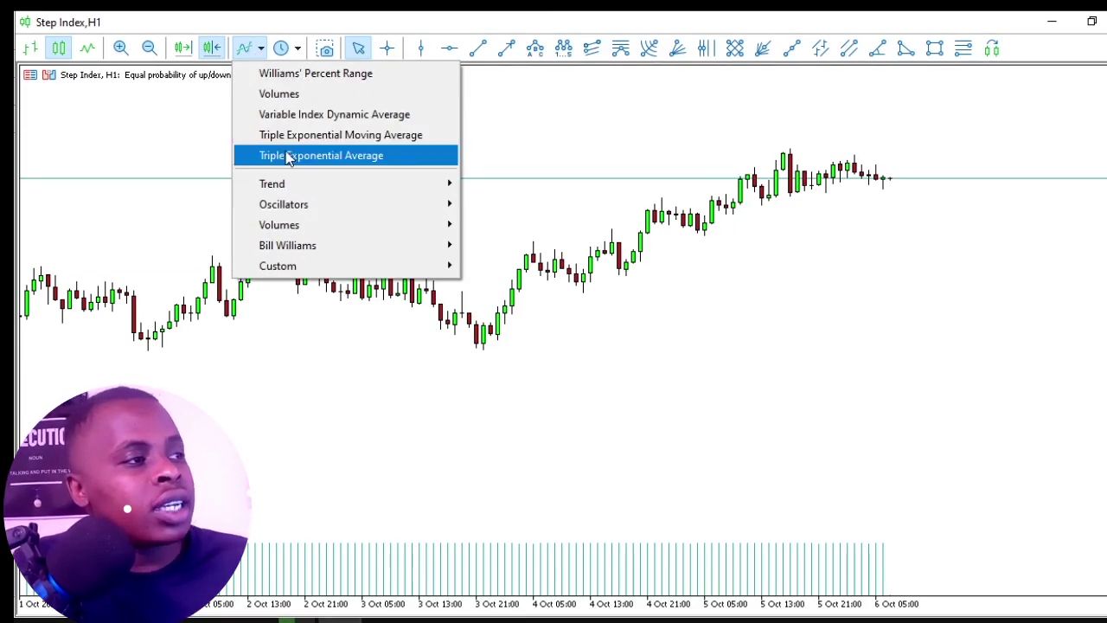
mouse_move(290, 185)
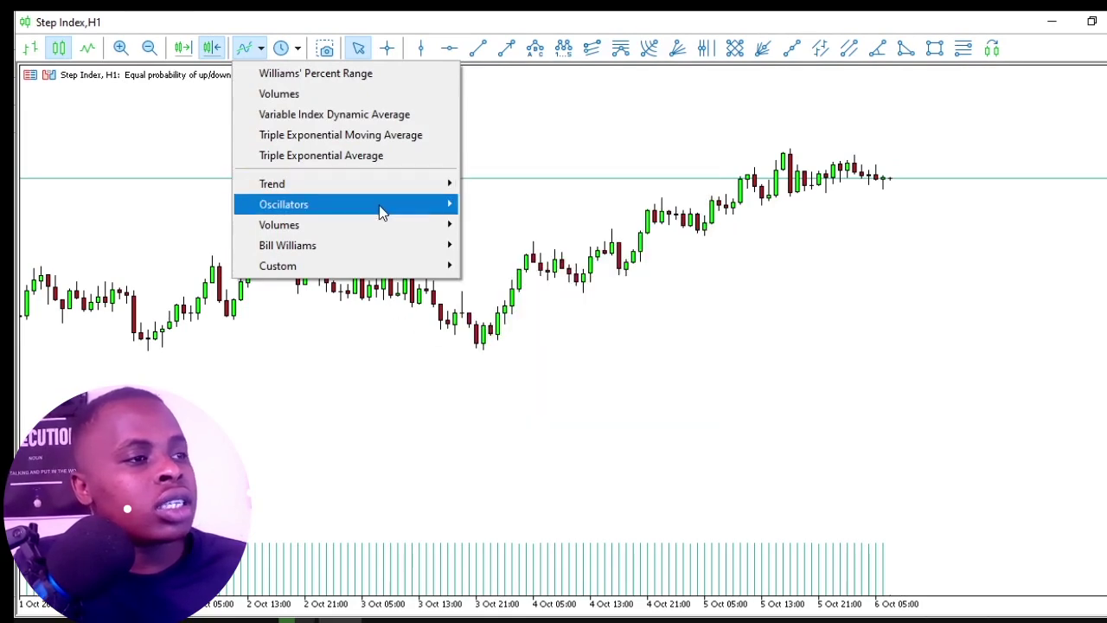
mouse_move(379, 210)
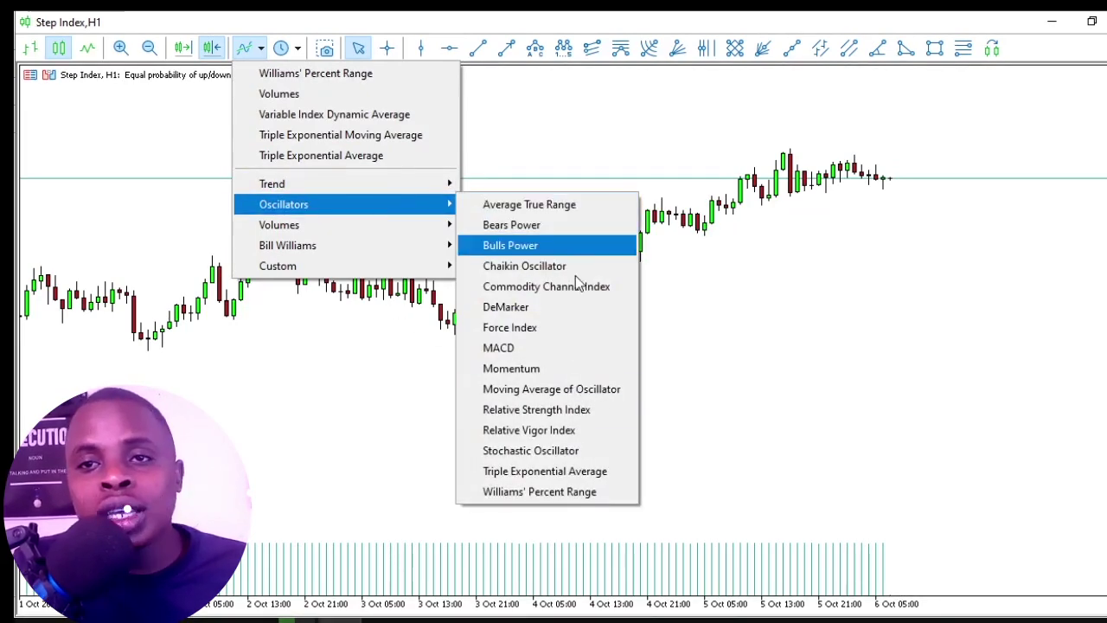
mouse_move(273, 228)
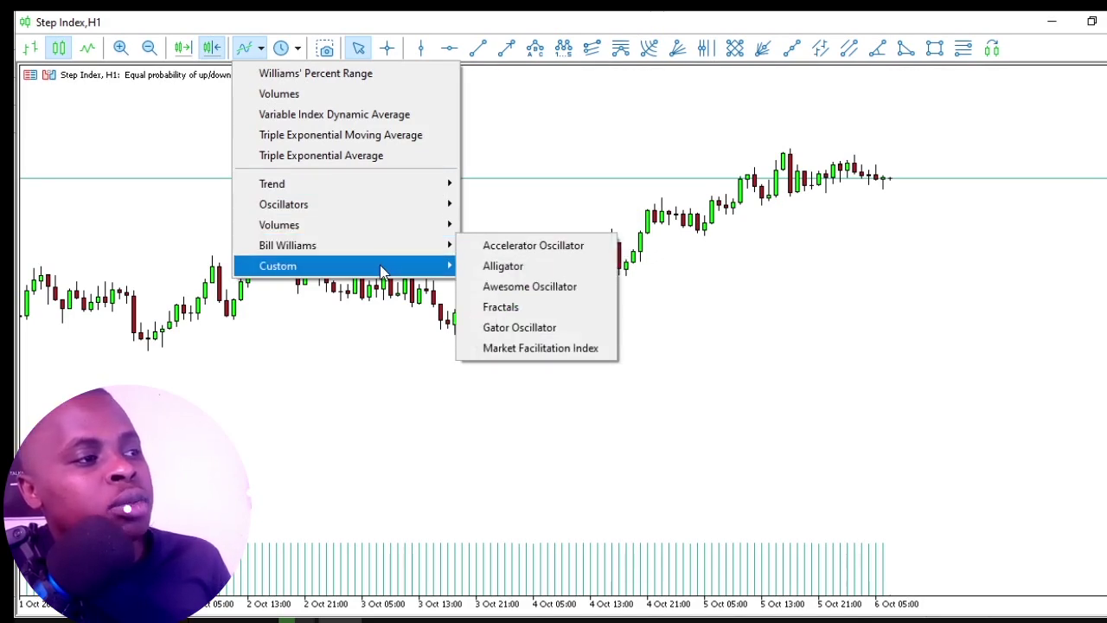
mouse_move(380, 271)
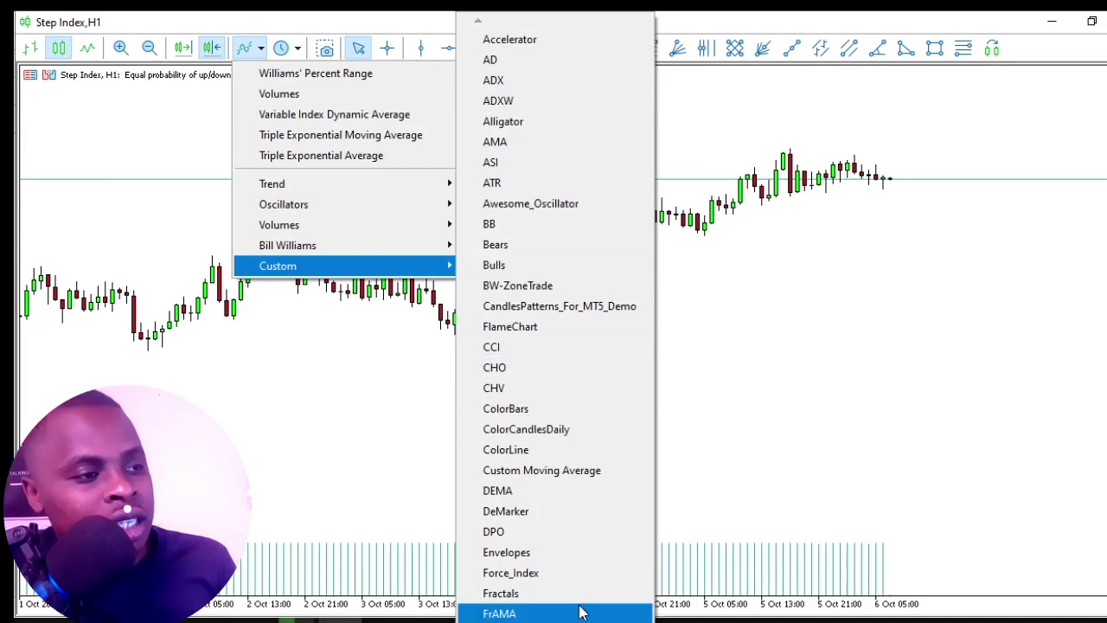
left_click(506, 353)
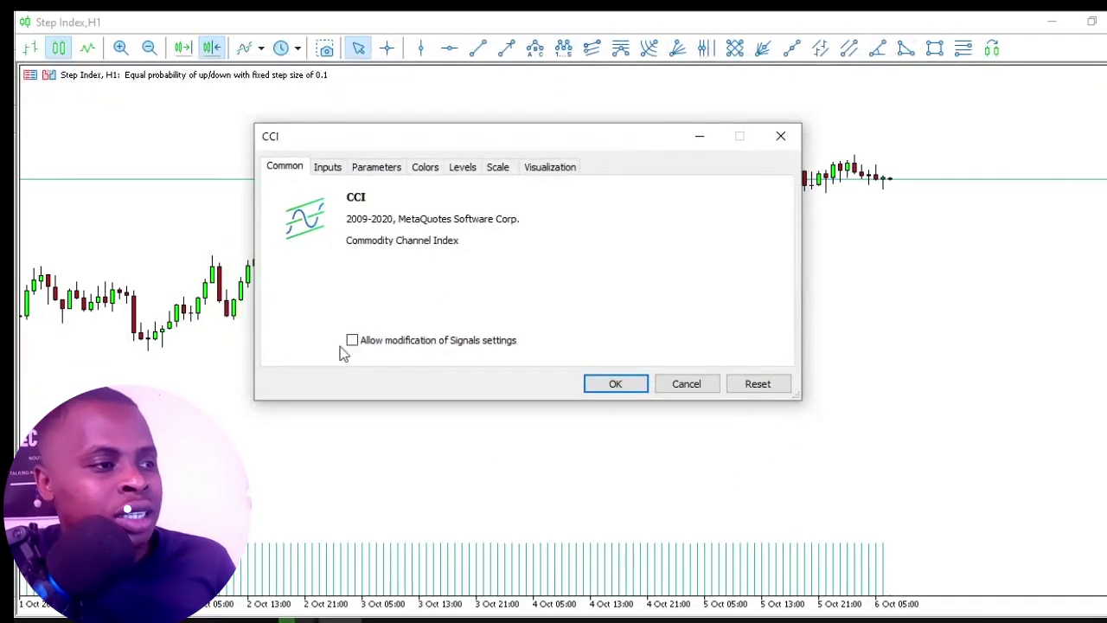
left_click(614, 383)
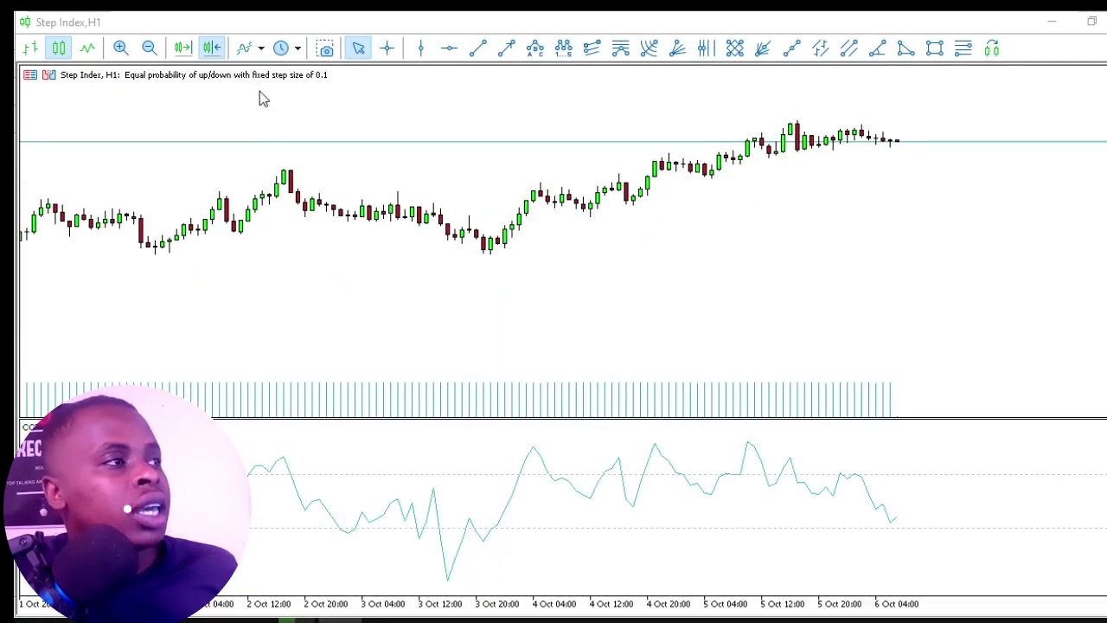
Add a Moving Average trend indicator with period 13, shift 0, Exponential method, applied to Close, in DarkBlue
left_click(245, 49)
mouse_move(347, 189)
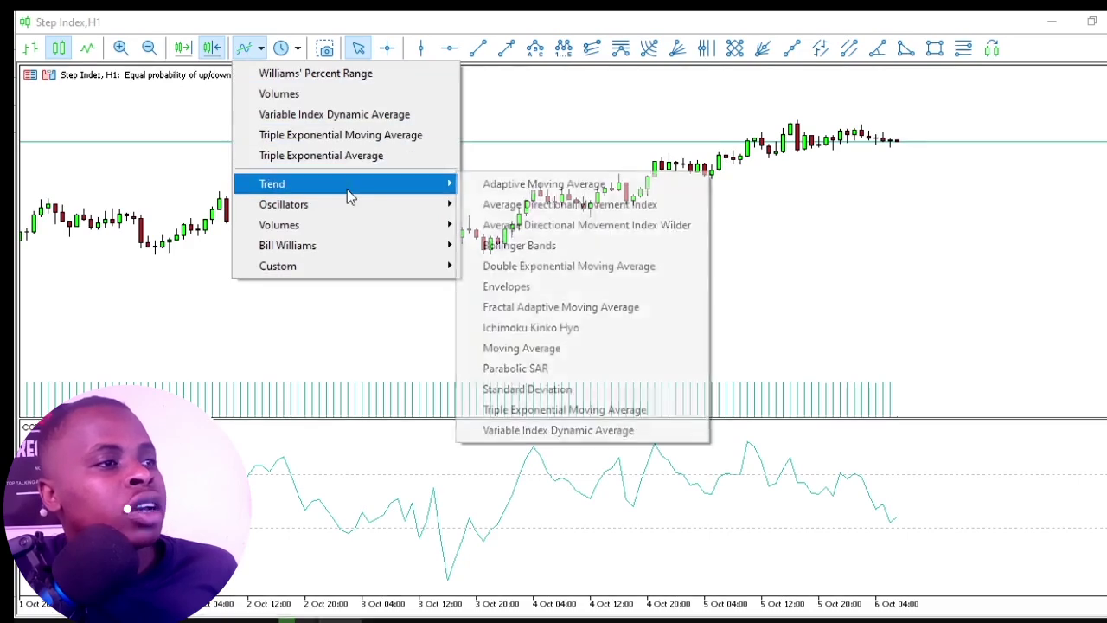
left_click(522, 348)
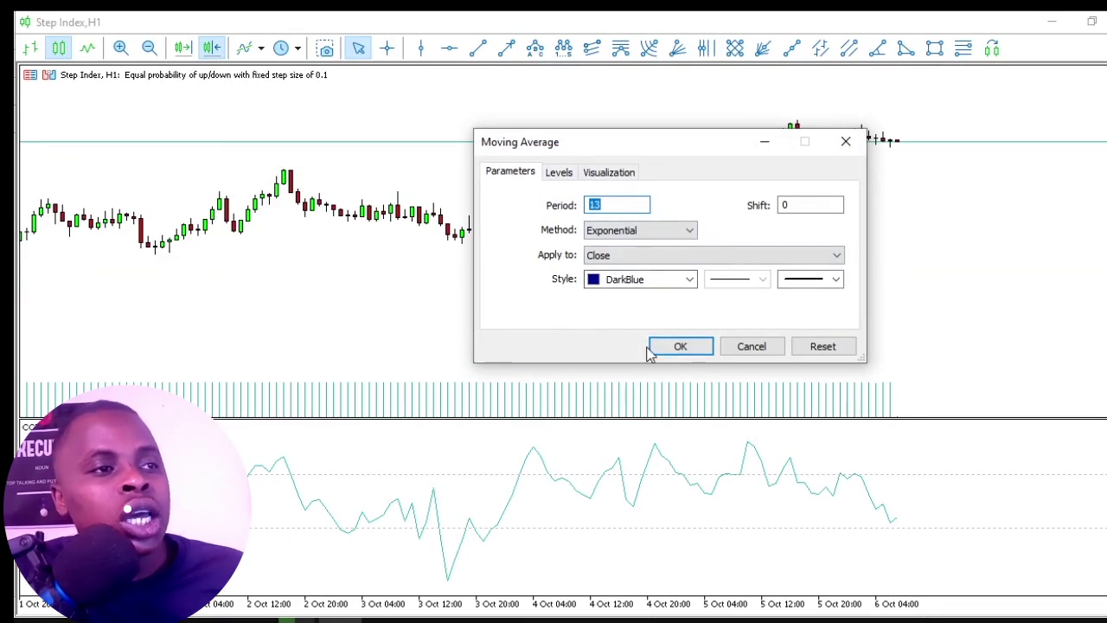
left_click(680, 346)
left_click_drag(1093, 337, 639, 350)
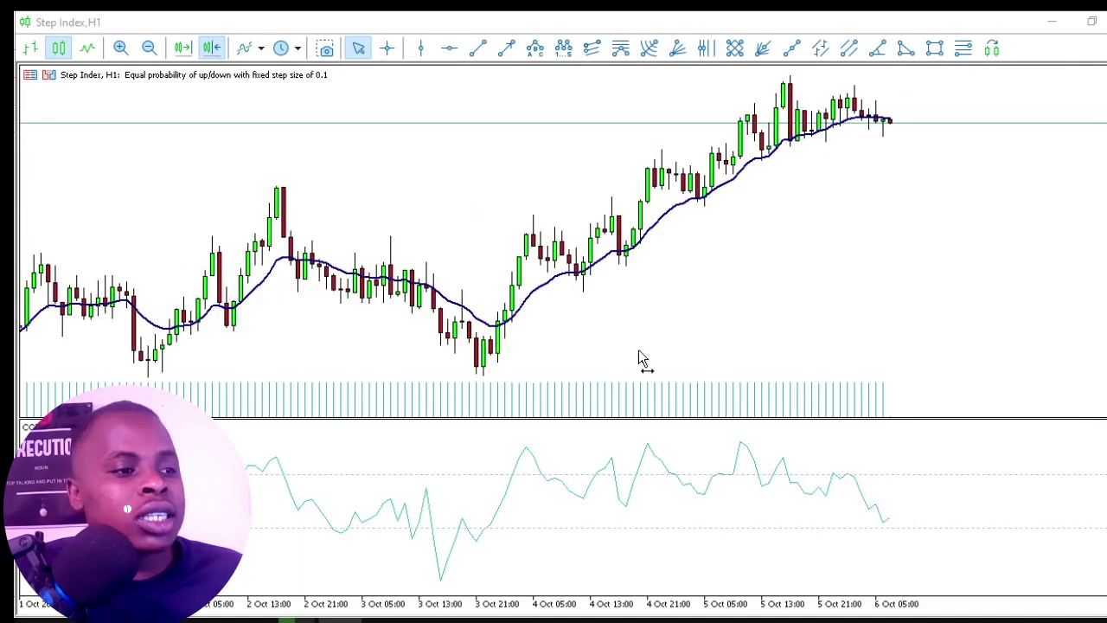
Draw a vertical line near the early October low and move it to the 2023.10.04 02:00 candle
left_click(421, 48)
left_click(508, 341)
left_click_drag(509, 339, 493, 341)
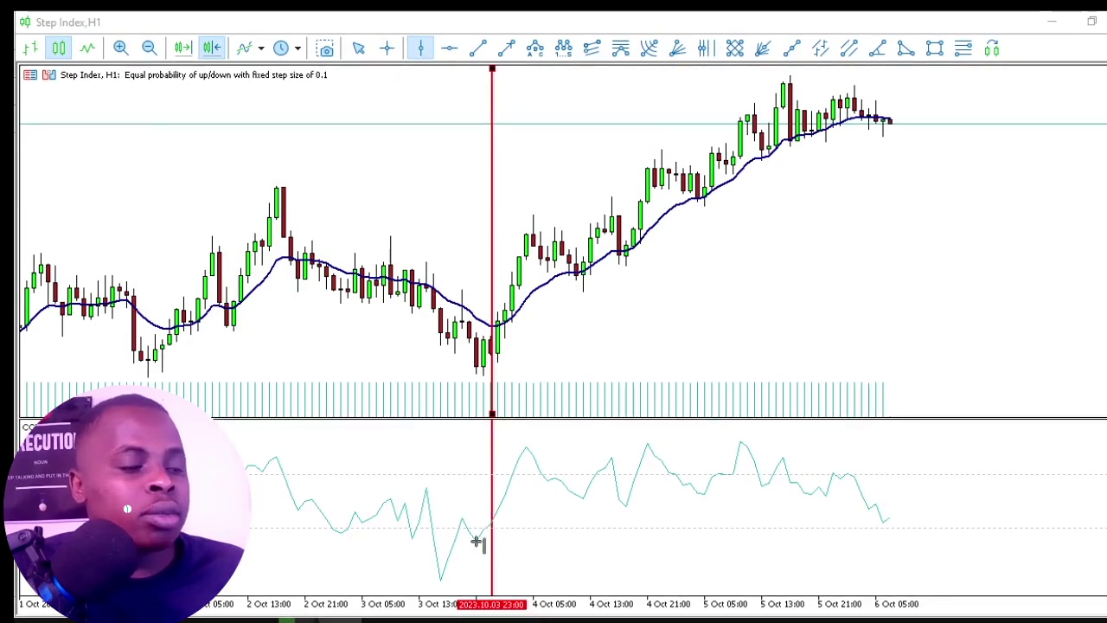
left_click(489, 415)
left_click_drag(487, 420, 519, 358)
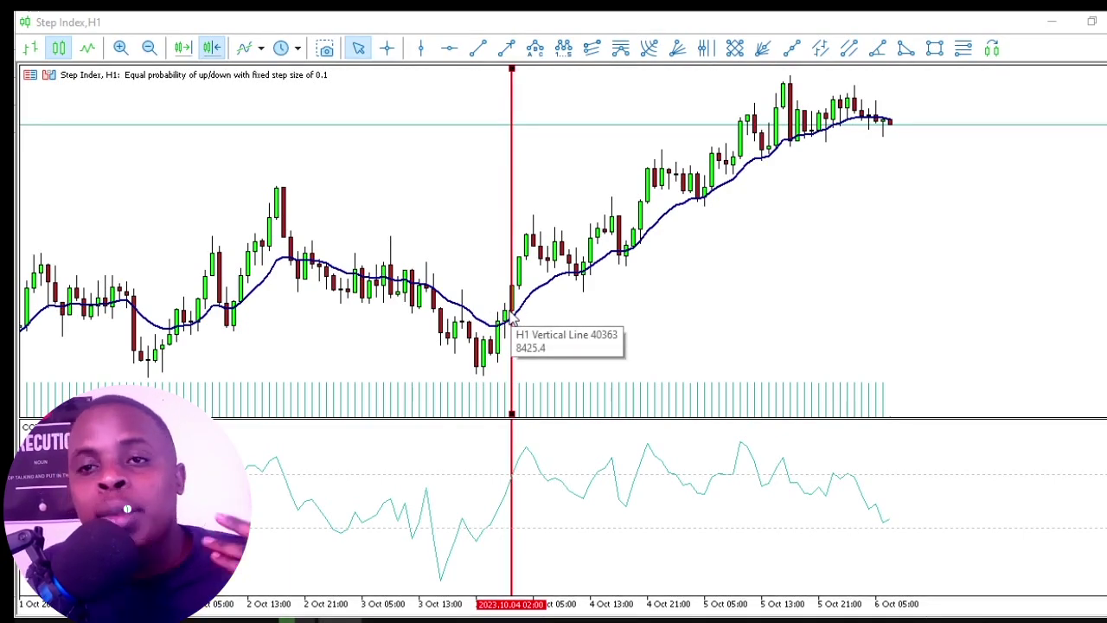
left_click_drag(338, 299, 626, 292)
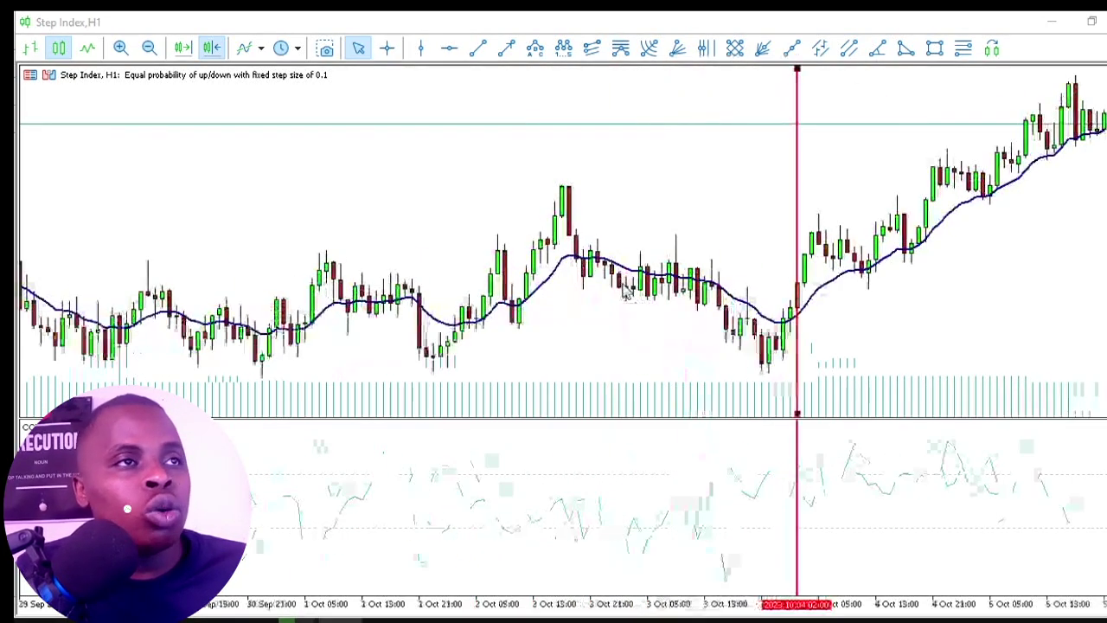
Draw a second vertical line at the 2023.10.02 18:00 candle and delete the vertical lines from the chart
left_click(423, 53)
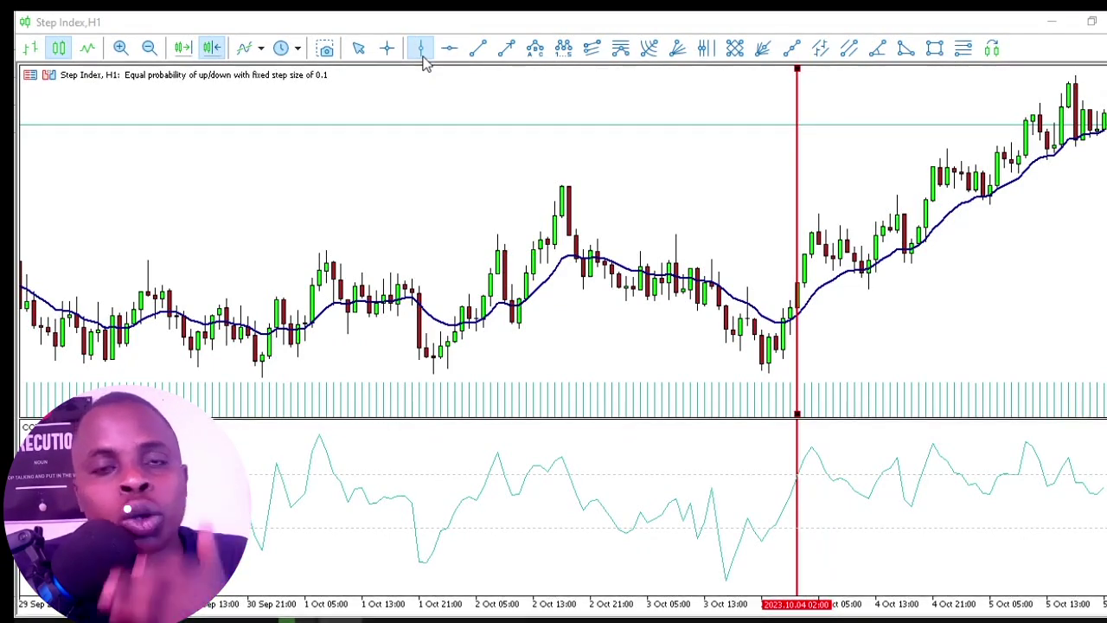
left_click_drag(589, 385, 571, 403)
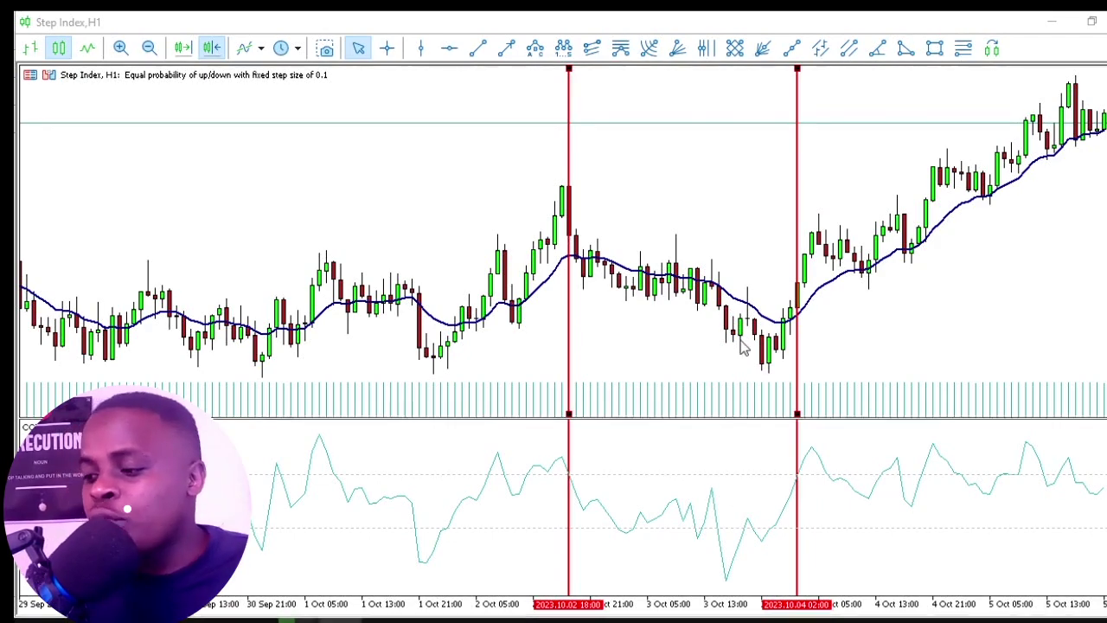
key("Delete")
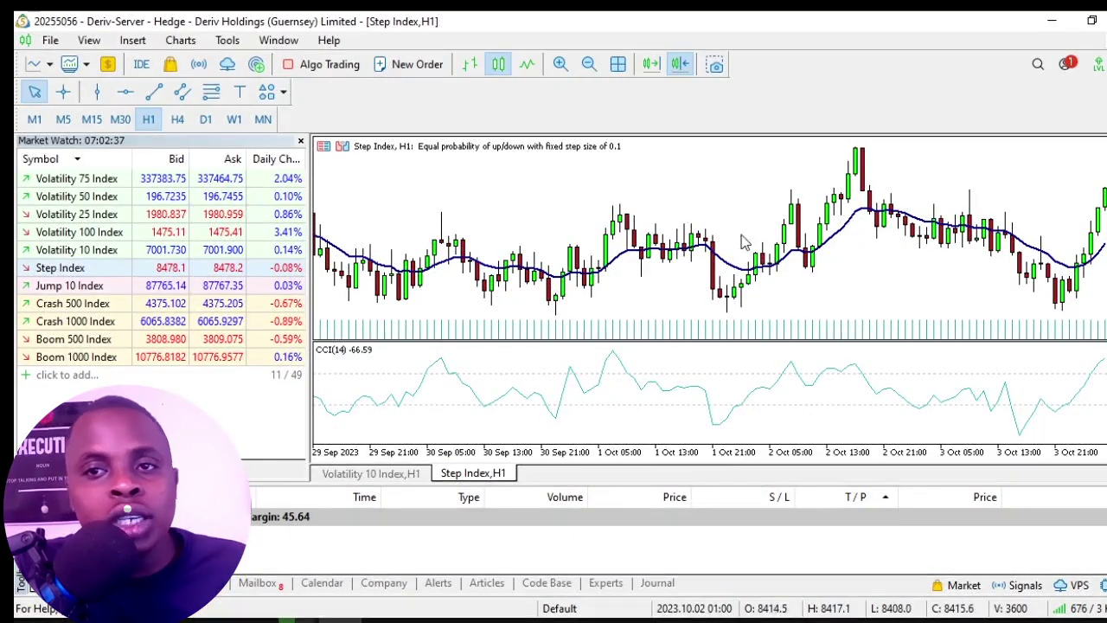
Open the login dialog for the trade account
left_click(49, 40)
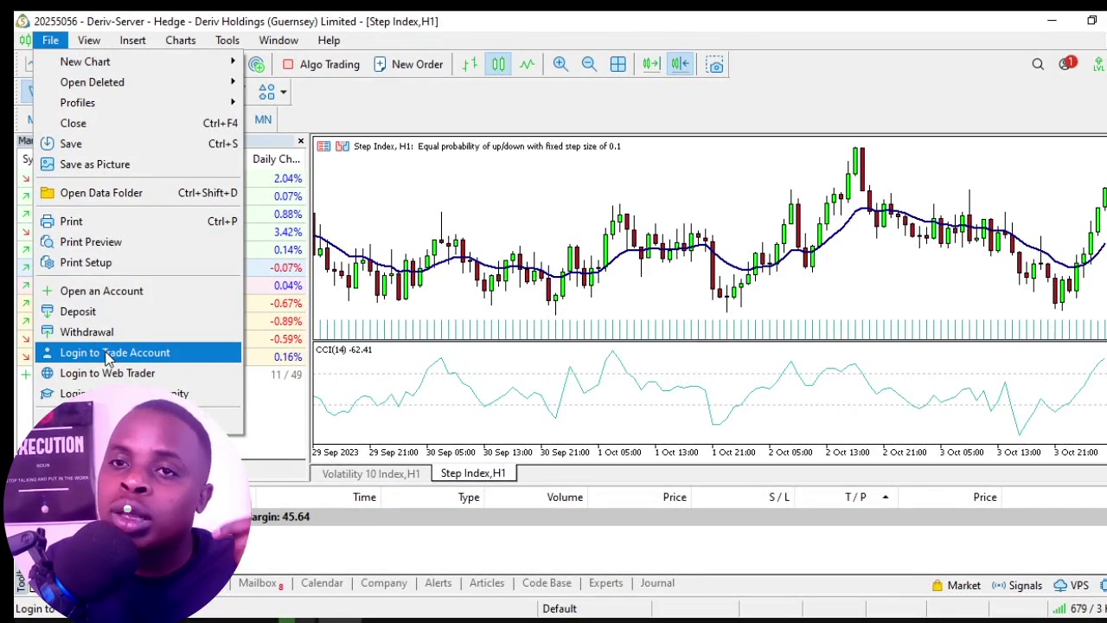
left_click(108, 355)
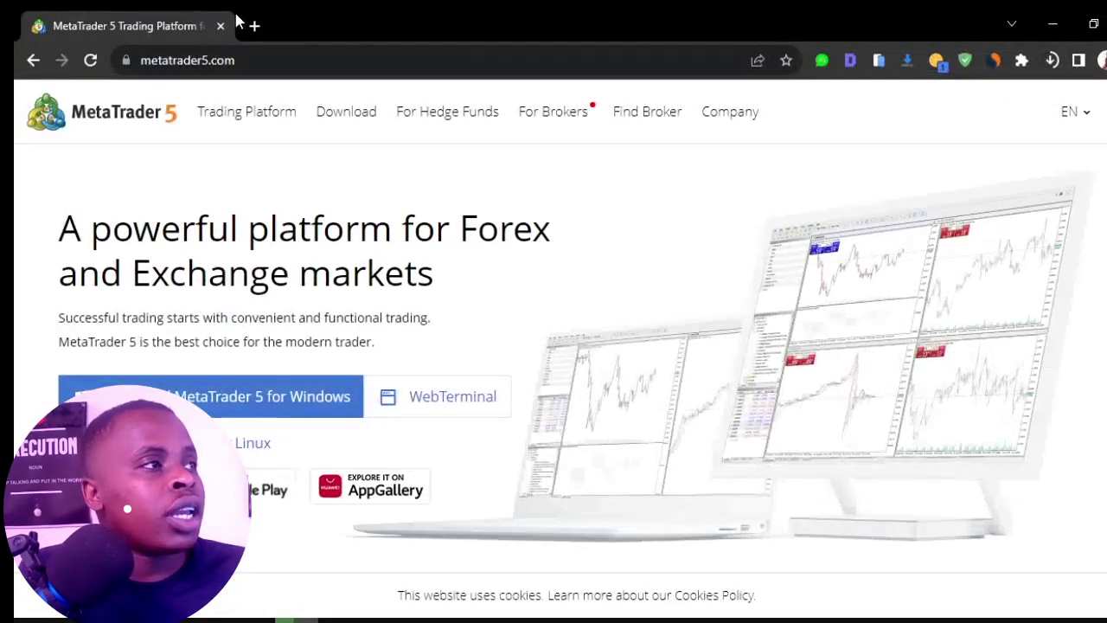
Switch to Chrome and log in to the Deriv site at app.deriv.com in a new tab, dismissing the notification request
left_click(252, 27)
type("app")
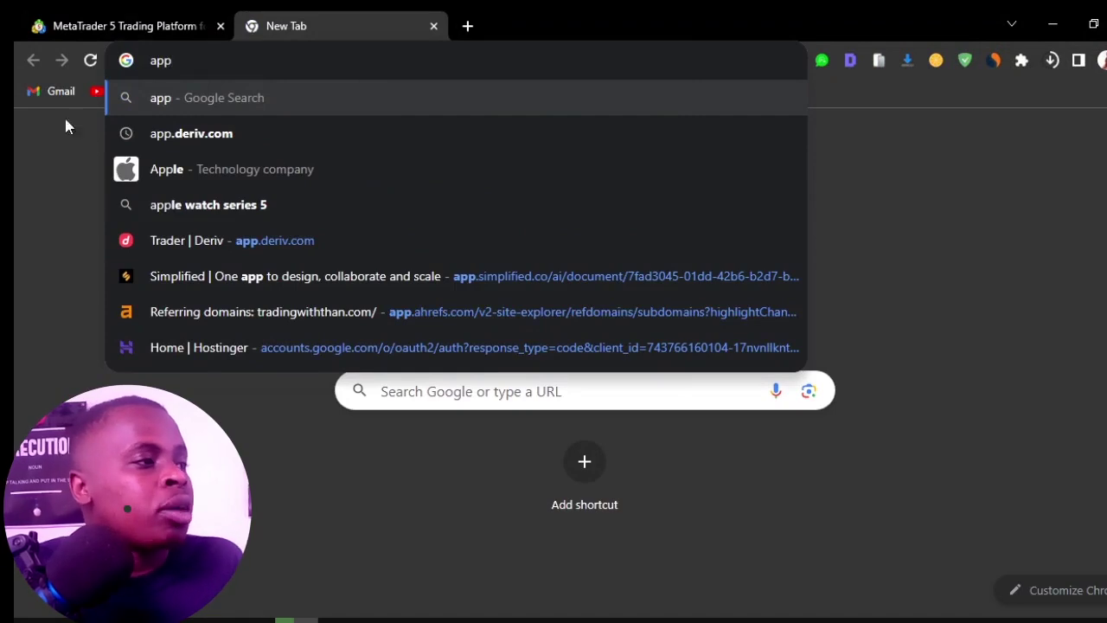
left_click(173, 239)
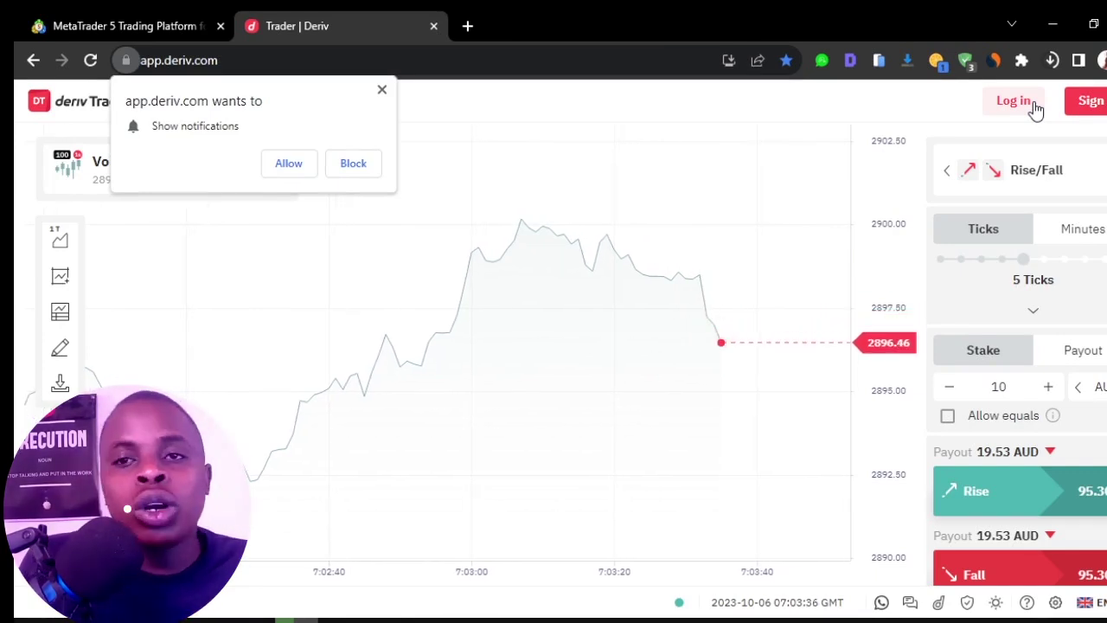
left_click(383, 90)
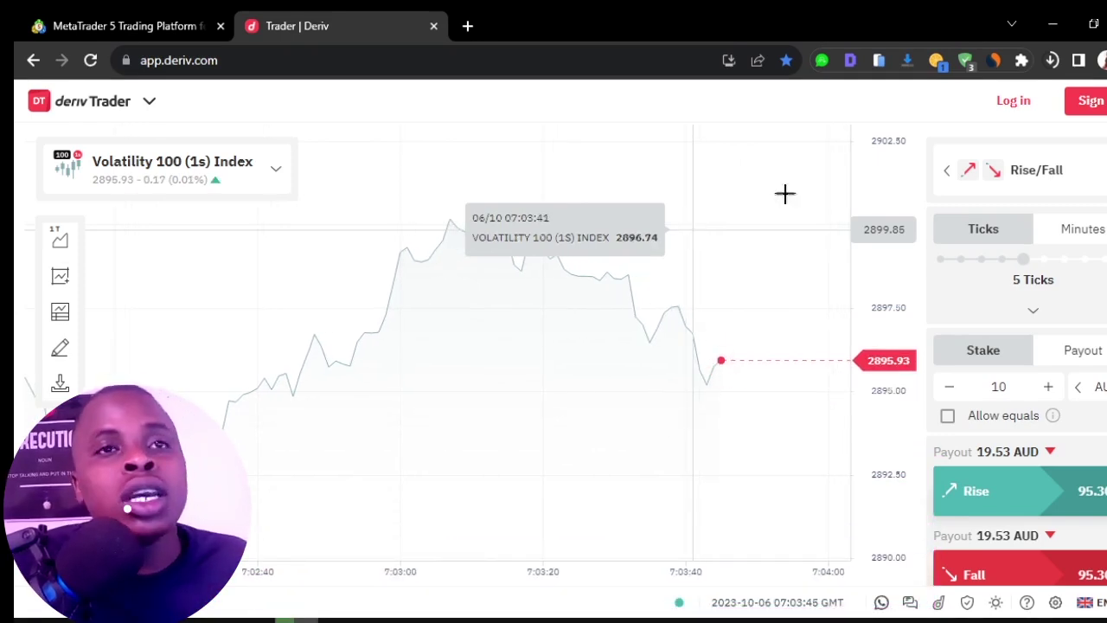
left_click(1018, 108)
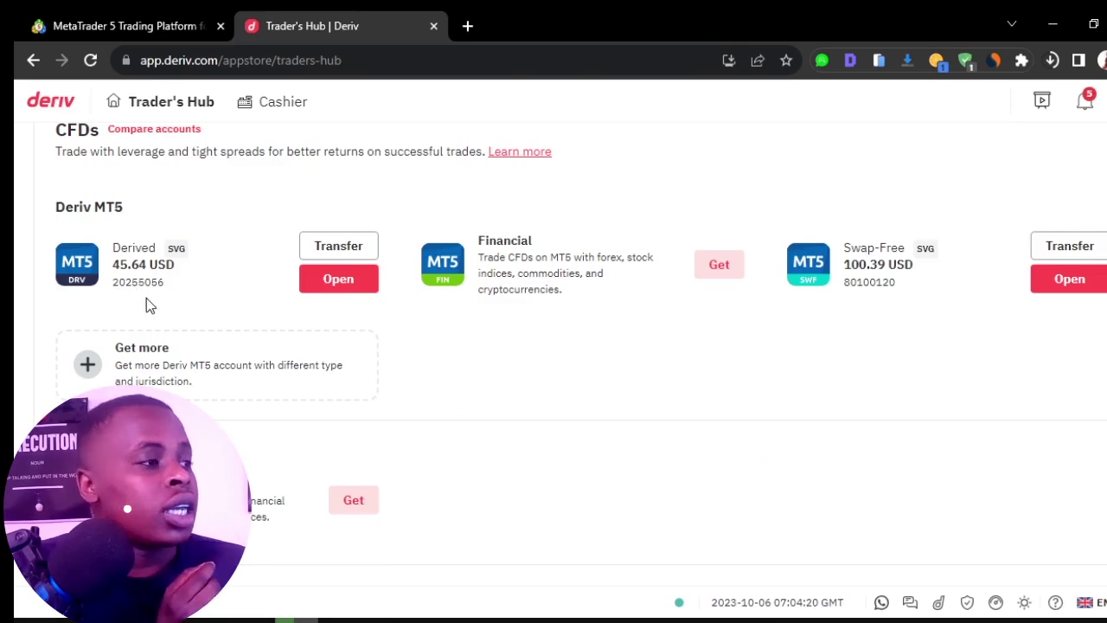
Return to MetaTrader 5 and log in to the trade account with Deriv-Server as the server
left_click(1053, 33)
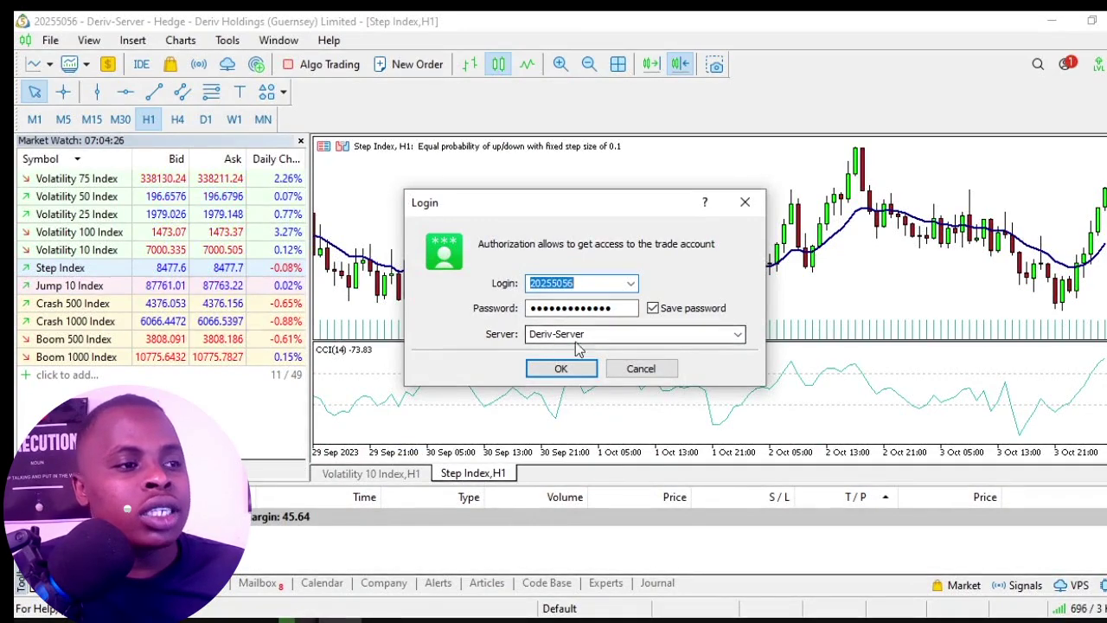
left_click(738, 334)
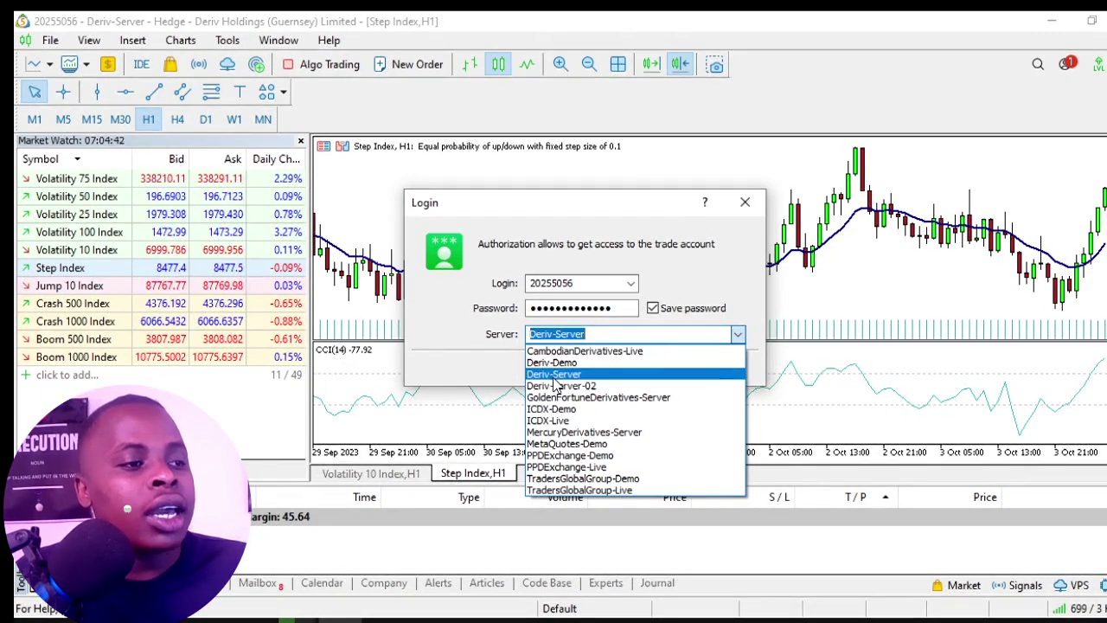
left_click(538, 373)
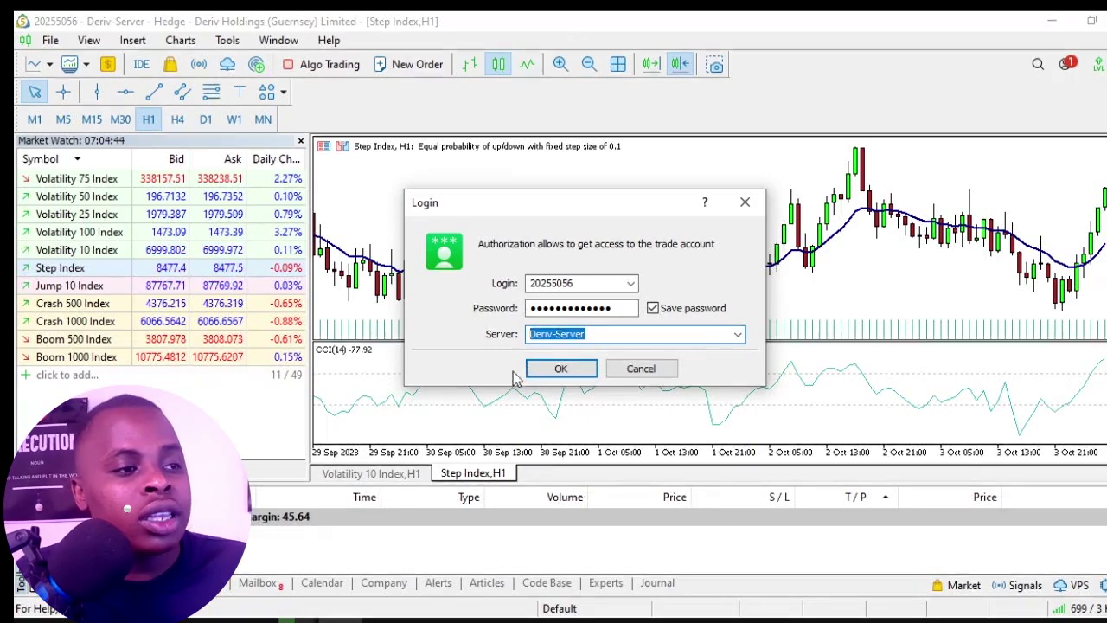
left_click(540, 377)
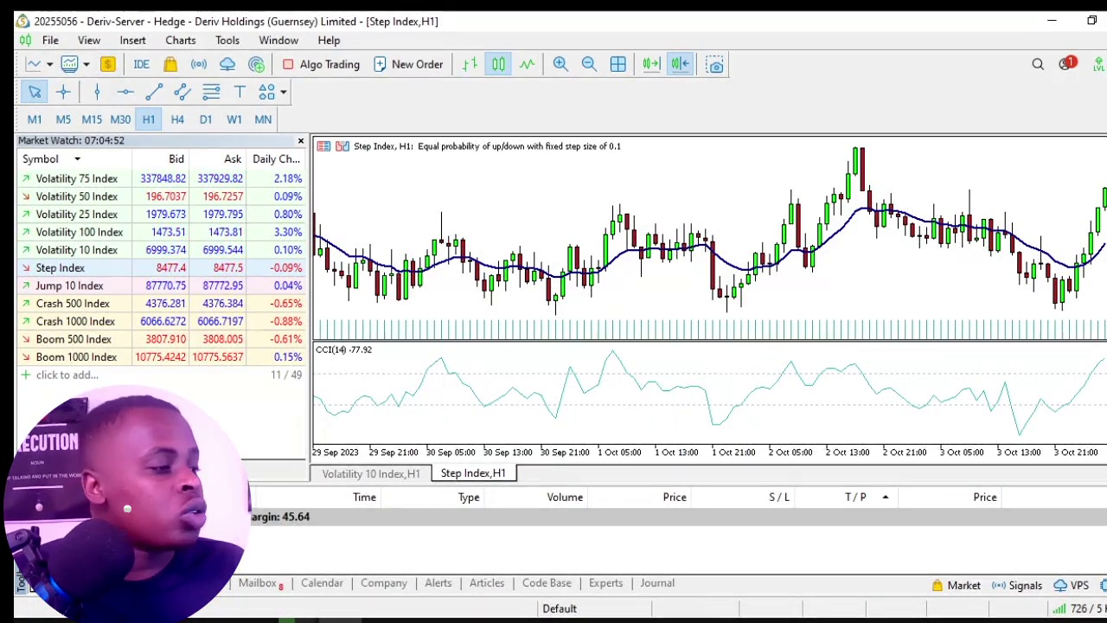
View the options for opening or connecting an account with Deriv Limited and close the dialog without finishing it
left_click(48, 43)
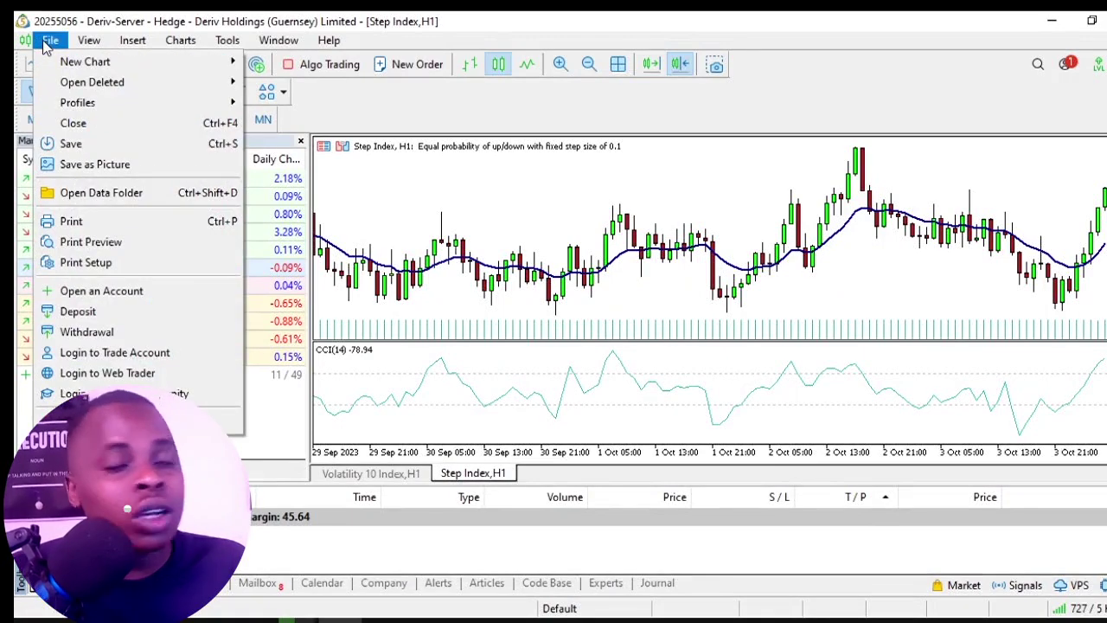
left_click(112, 291)
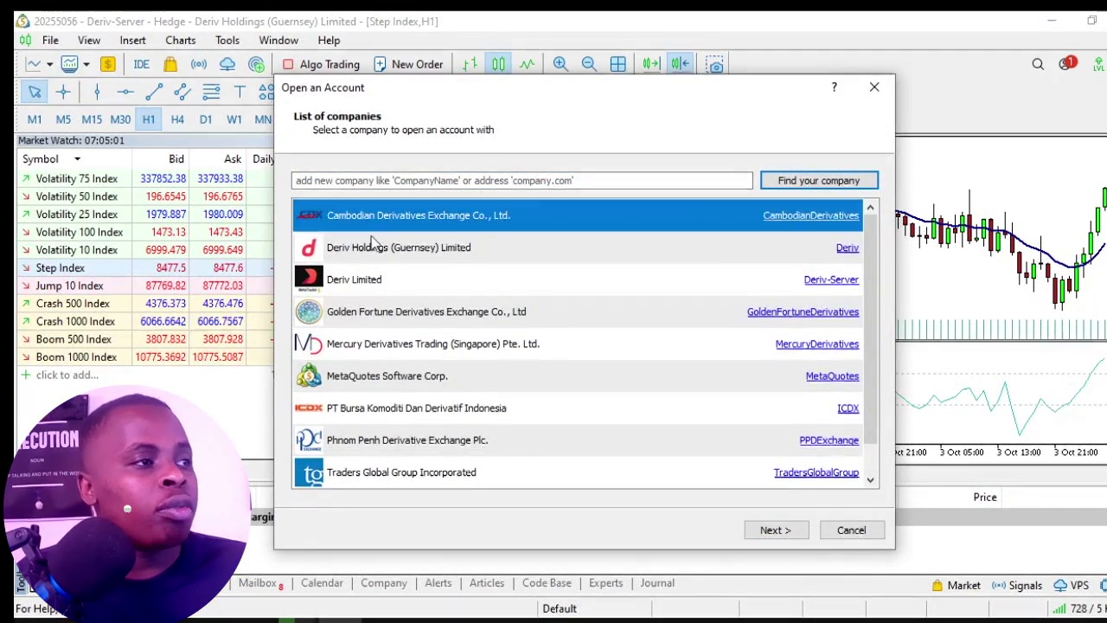
left_click(355, 181)
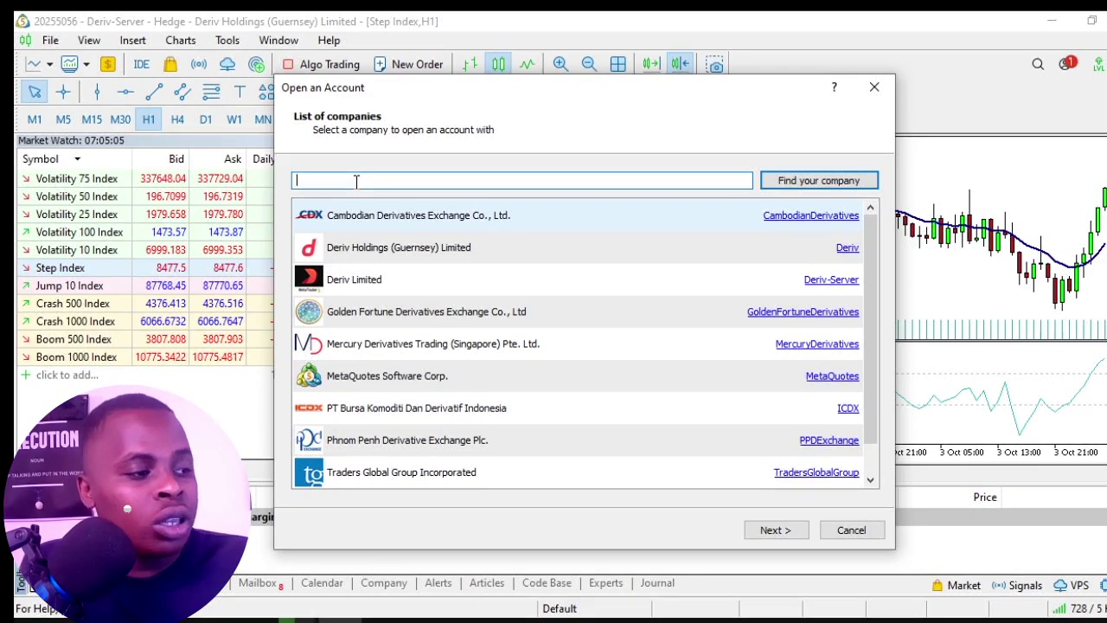
scroll(458, 244, "down", 1)
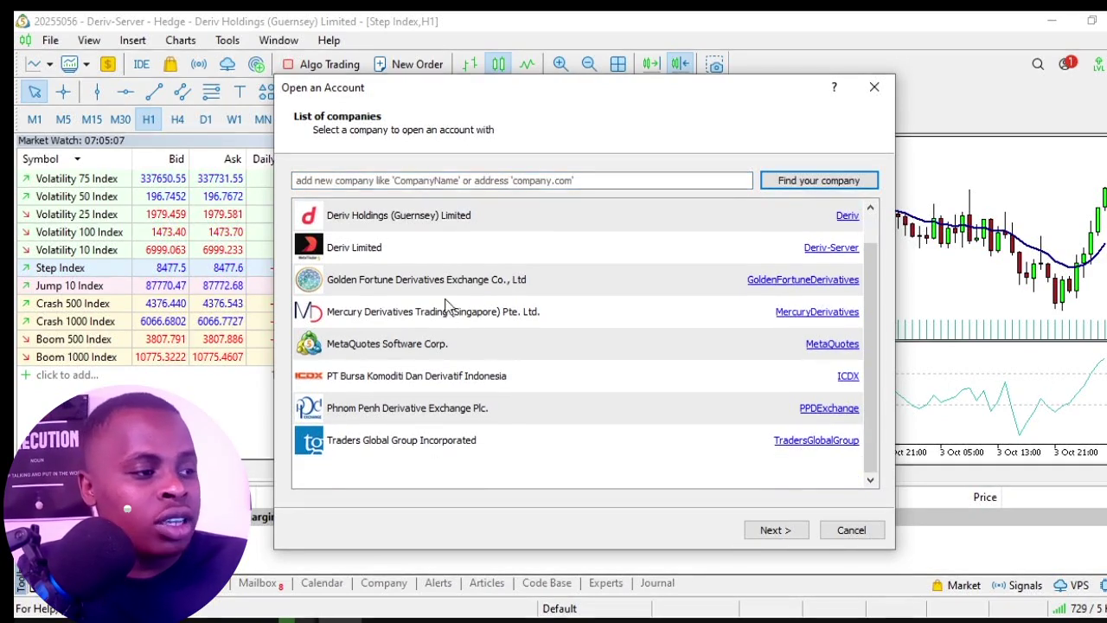
left_click(372, 259)
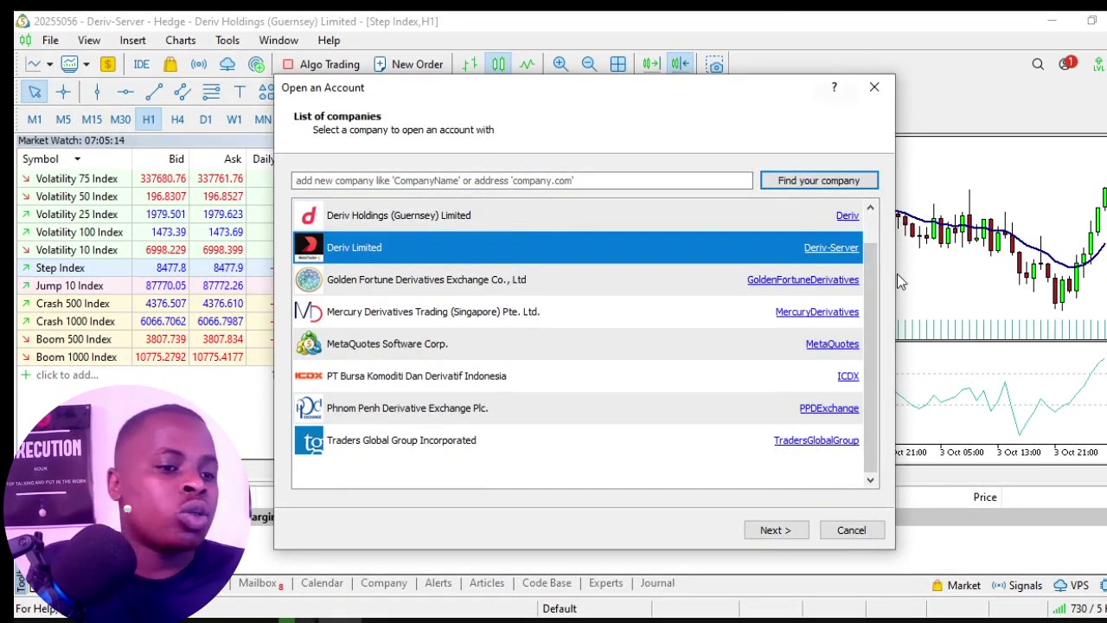
left_click(784, 528)
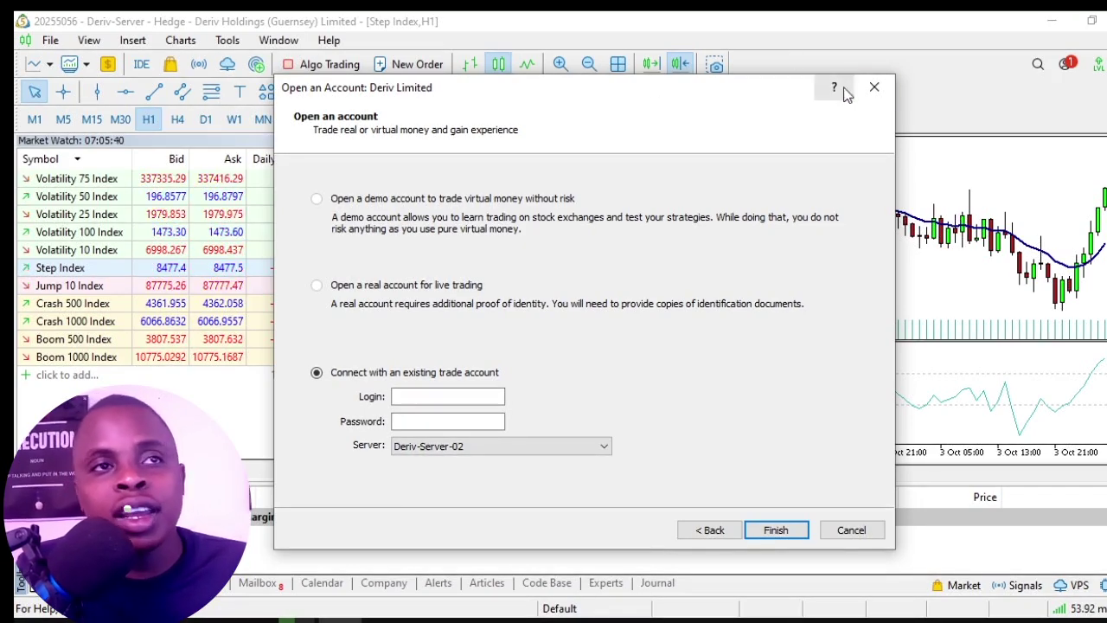
left_click(870, 90)
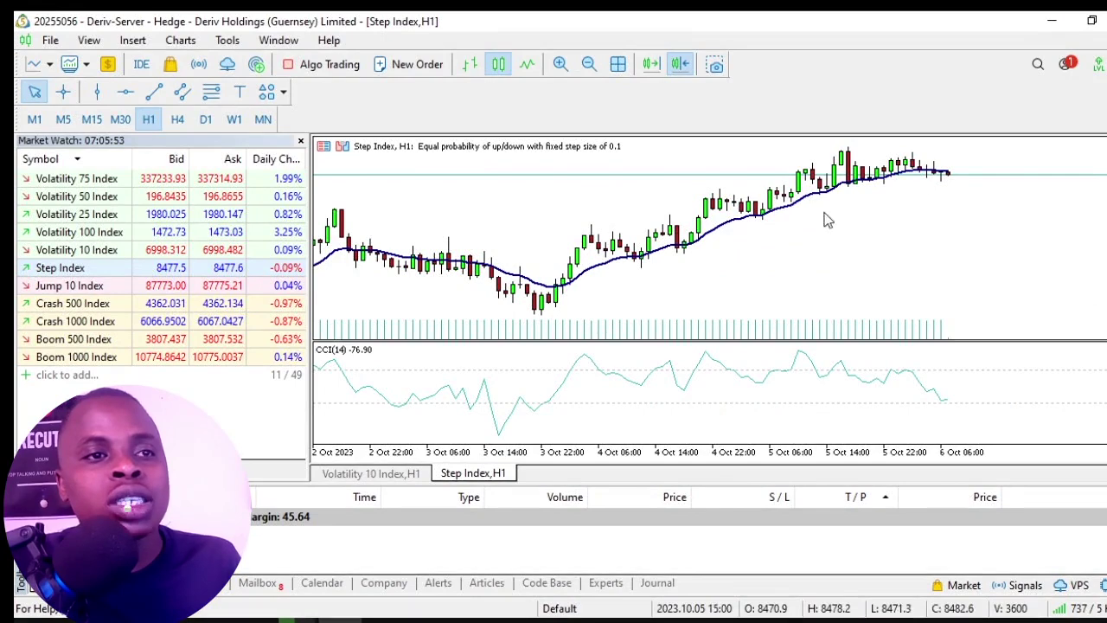
Show the Step Index chart in full screen and try zooming its candles in and out
key("F11")
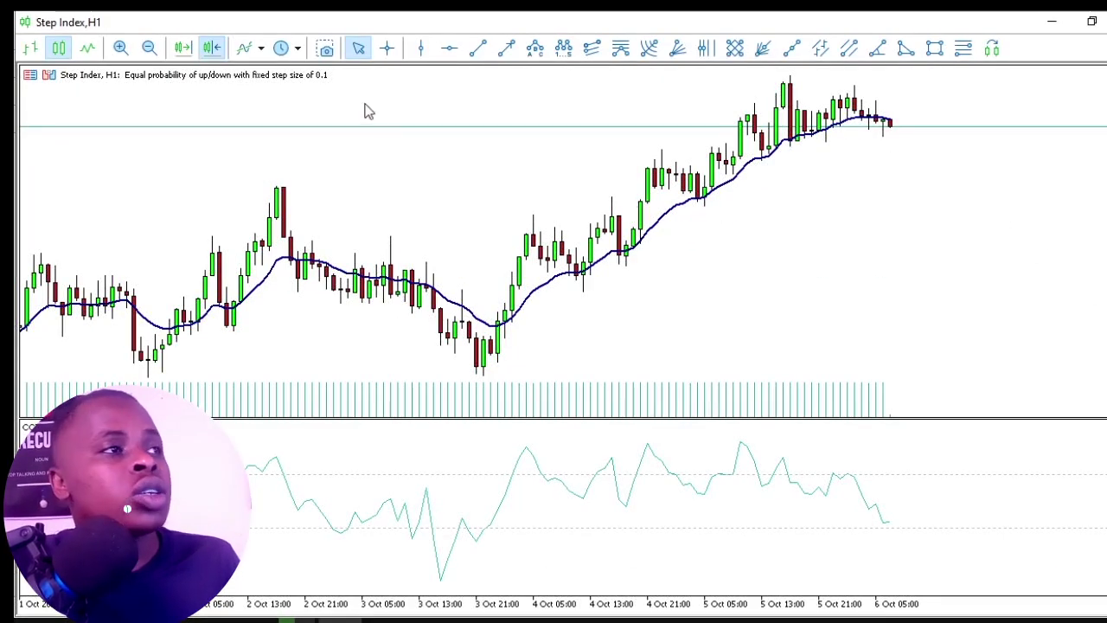
left_click(121, 48)
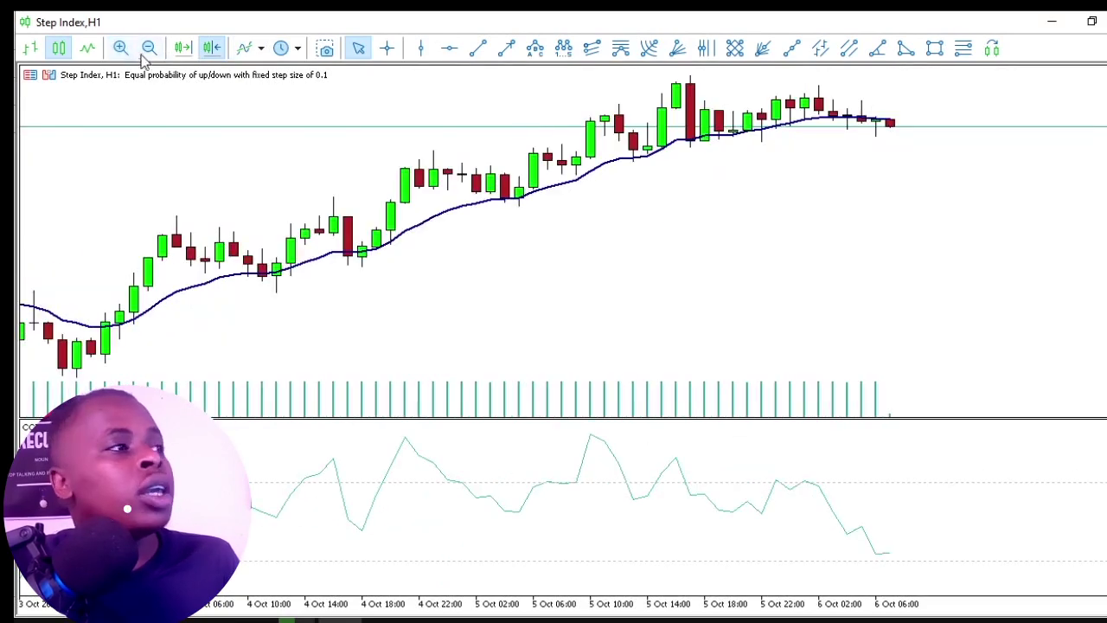
left_click(147, 50)
left_click(147, 50)
left_click(120, 48)
left_click(120, 48)
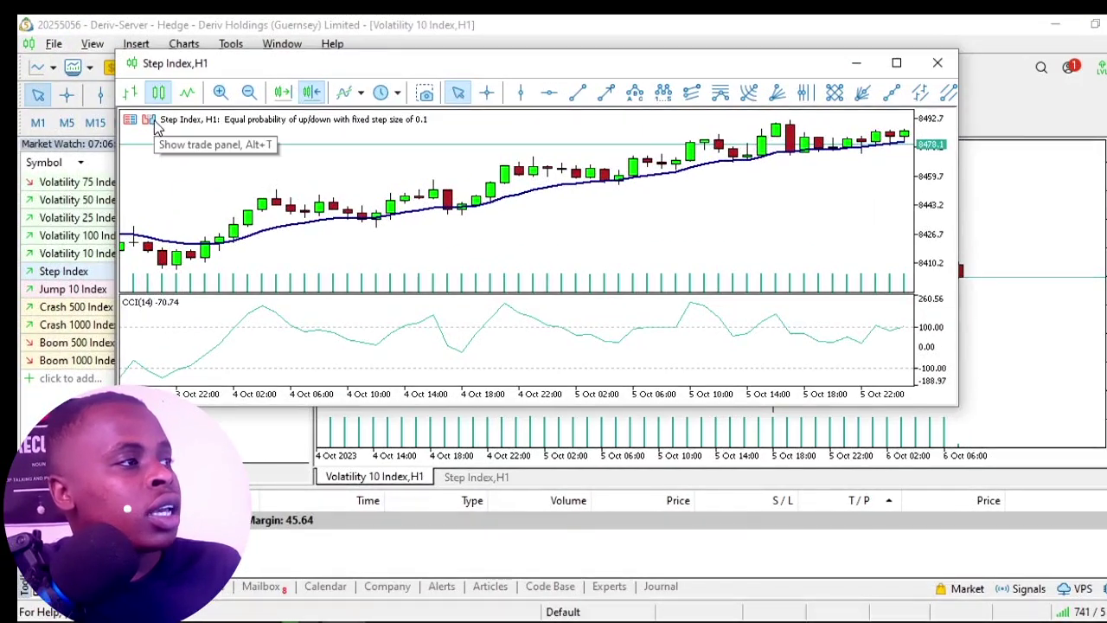
Show the one-click trade panel on the Step Index chart and check it in full screen
left_click(149, 119)
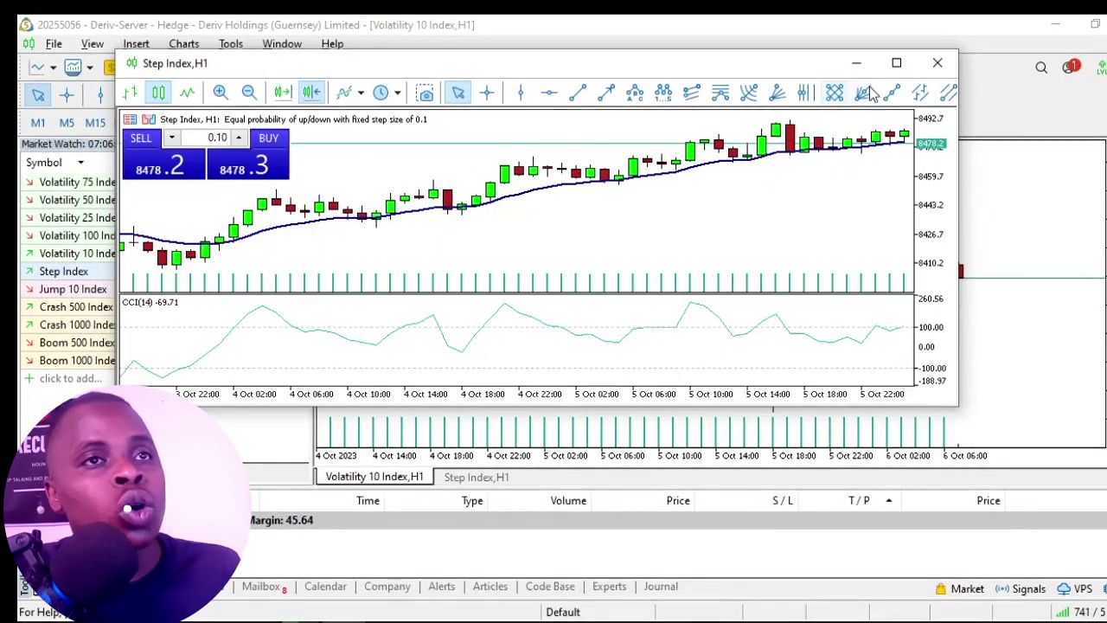
key("F11")
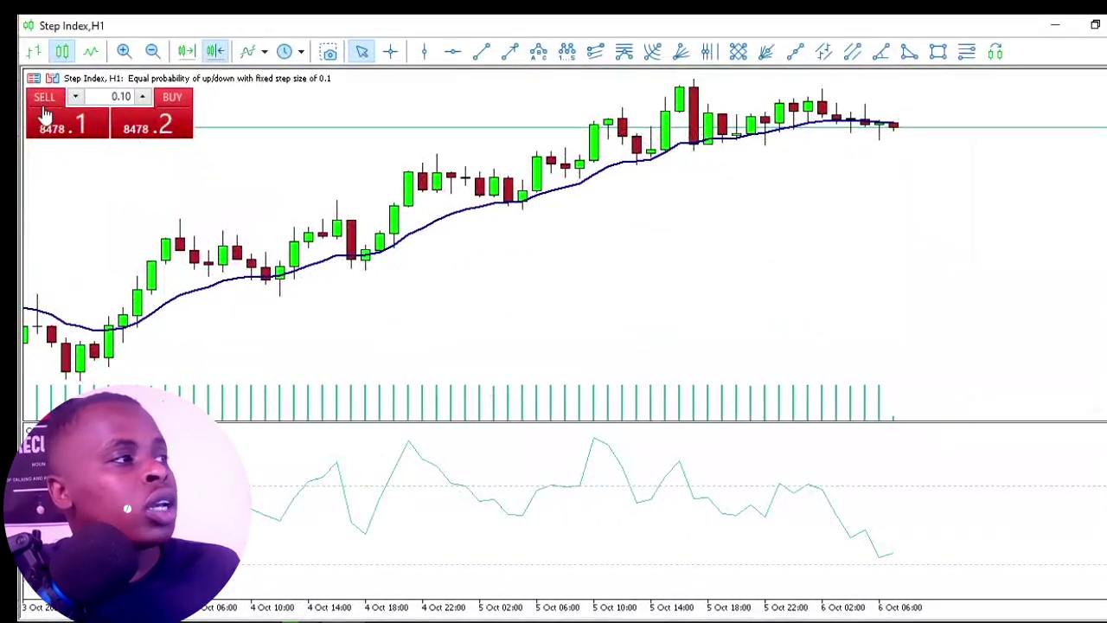
double_click(121, 96)
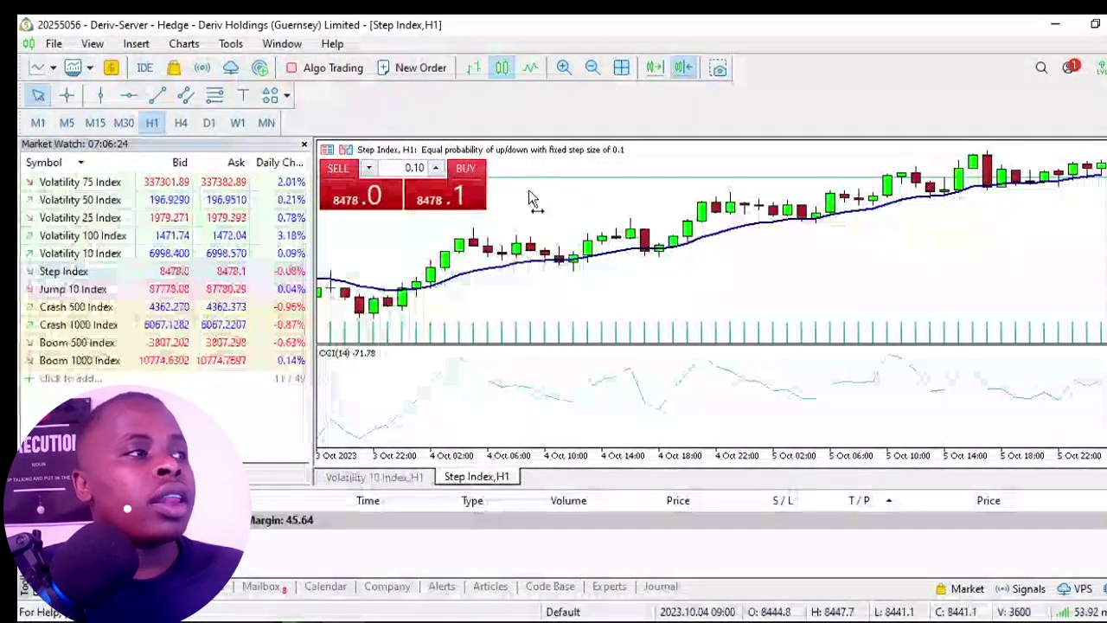
Start a new Step Index market execution order with a volume of 0.10 and a stop loss of 8495.0
left_click(397, 73)
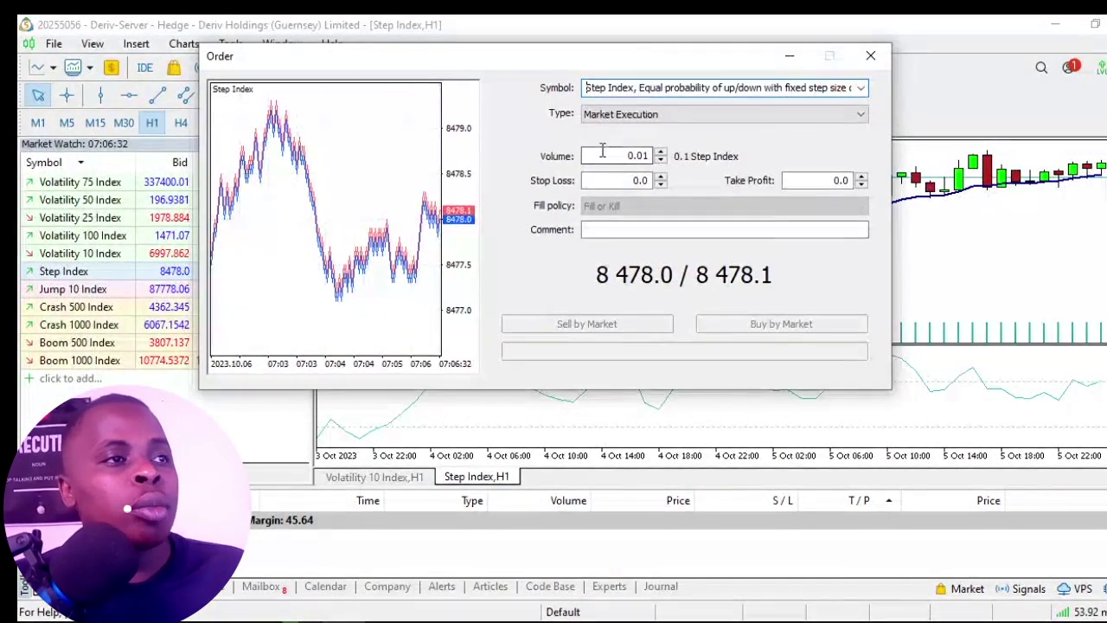
double_click(615, 163)
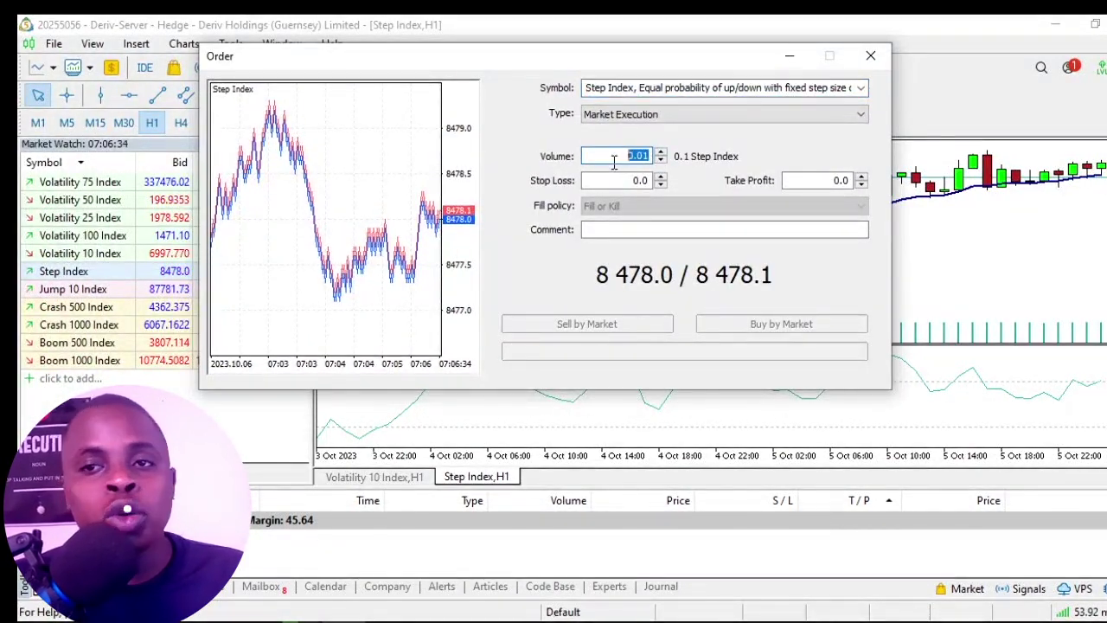
type("0.10")
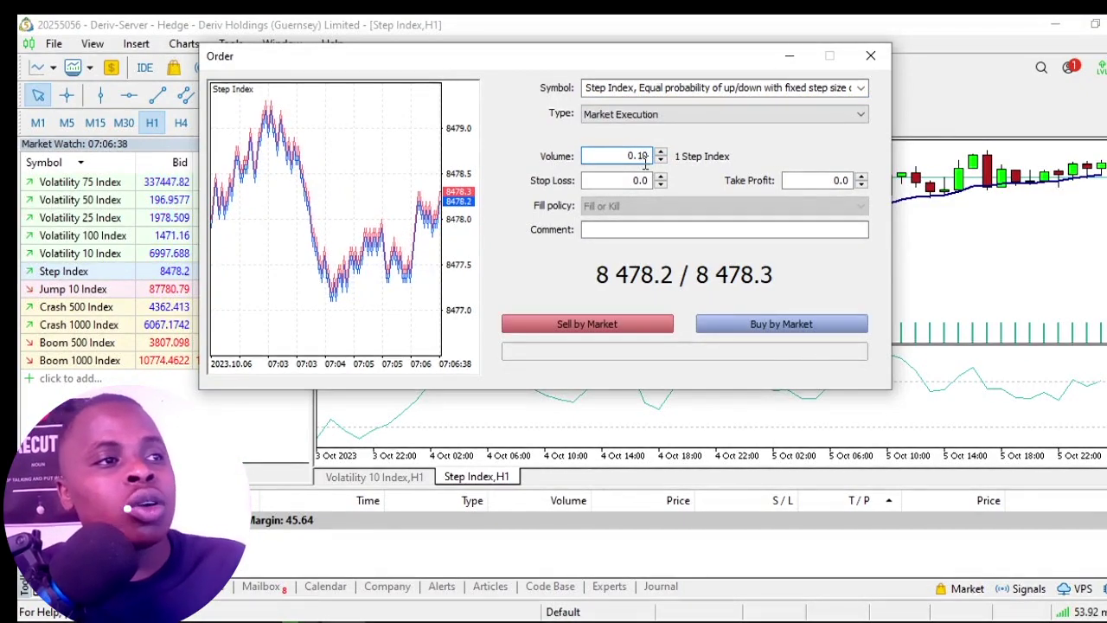
double_click(644, 181)
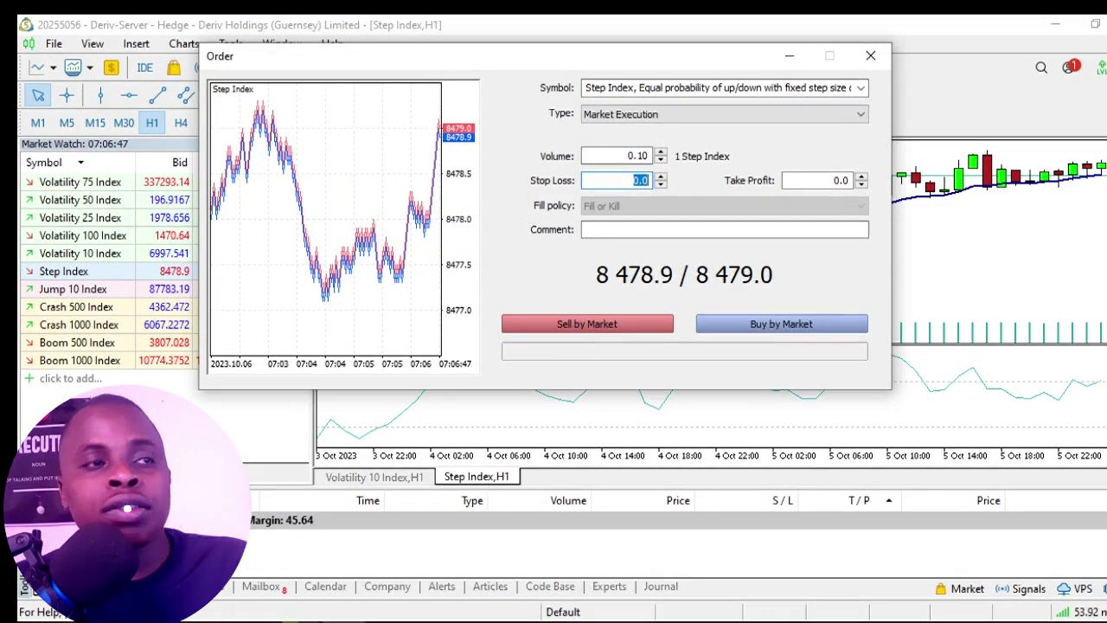
type("8490")
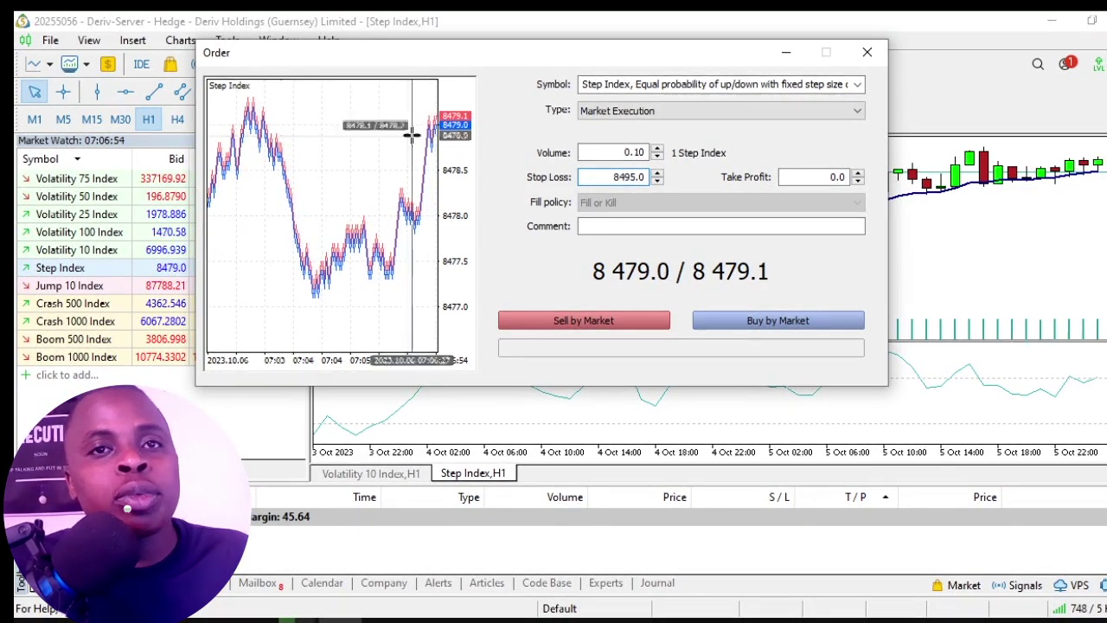
Set the order's take profit to 8452.3 and its stop loss to 8495.8
left_click(841, 178)
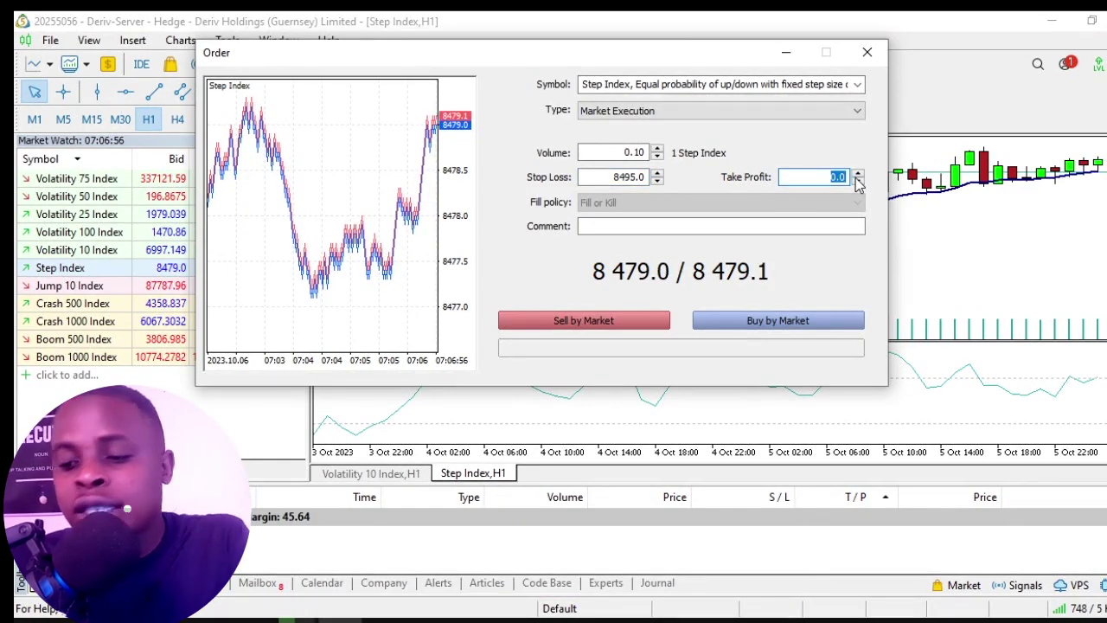
type("845.0")
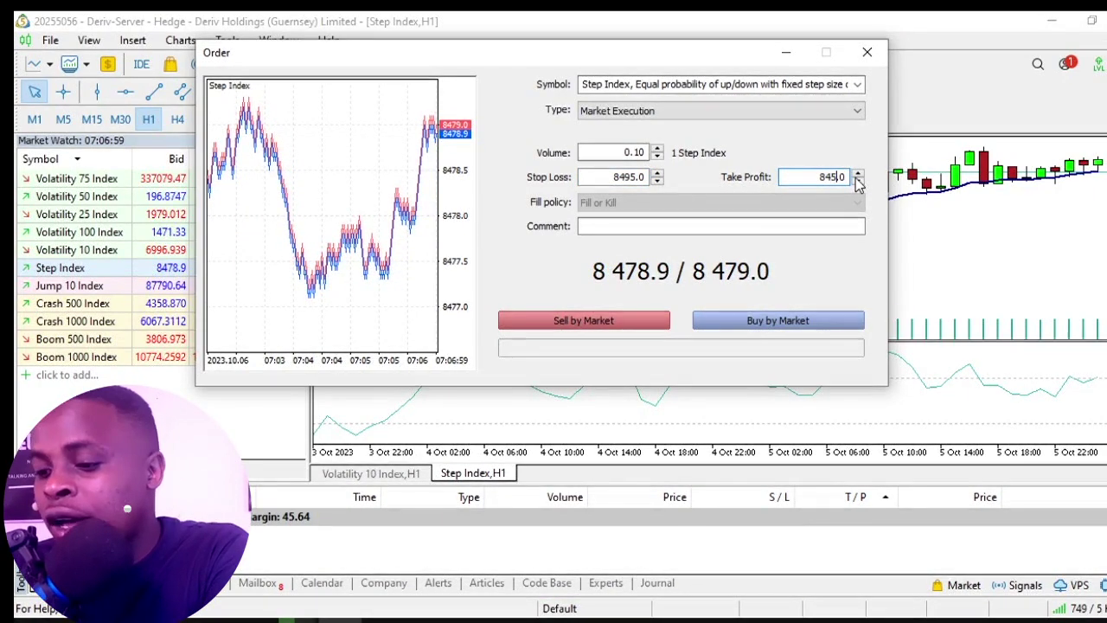
key("BackSpace")
key("BackSpace")
type("2.3")
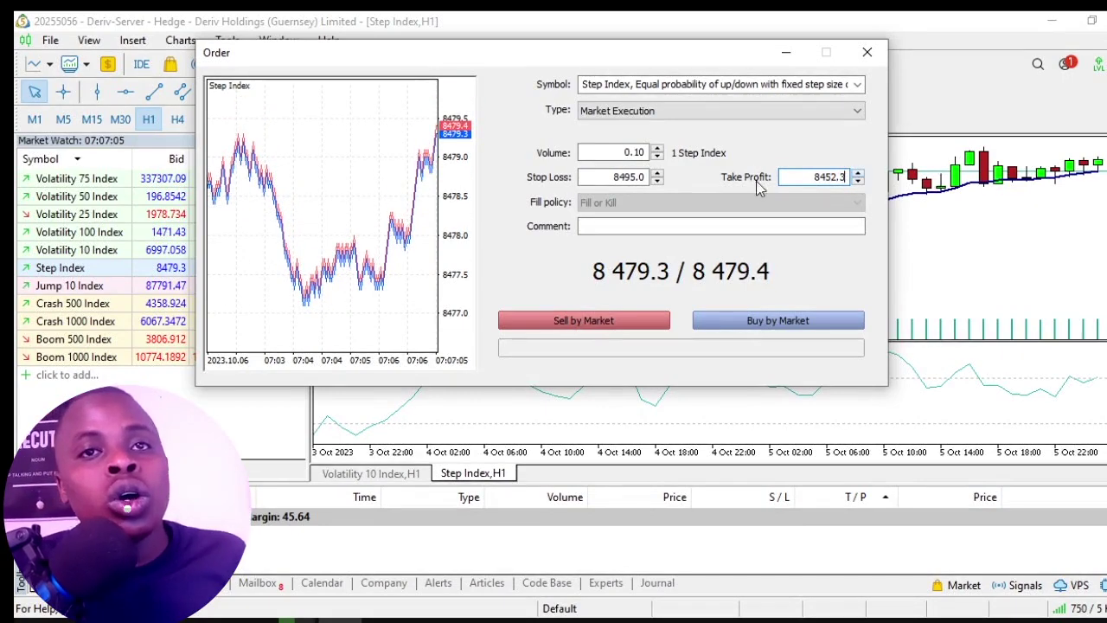
left_click(640, 178)
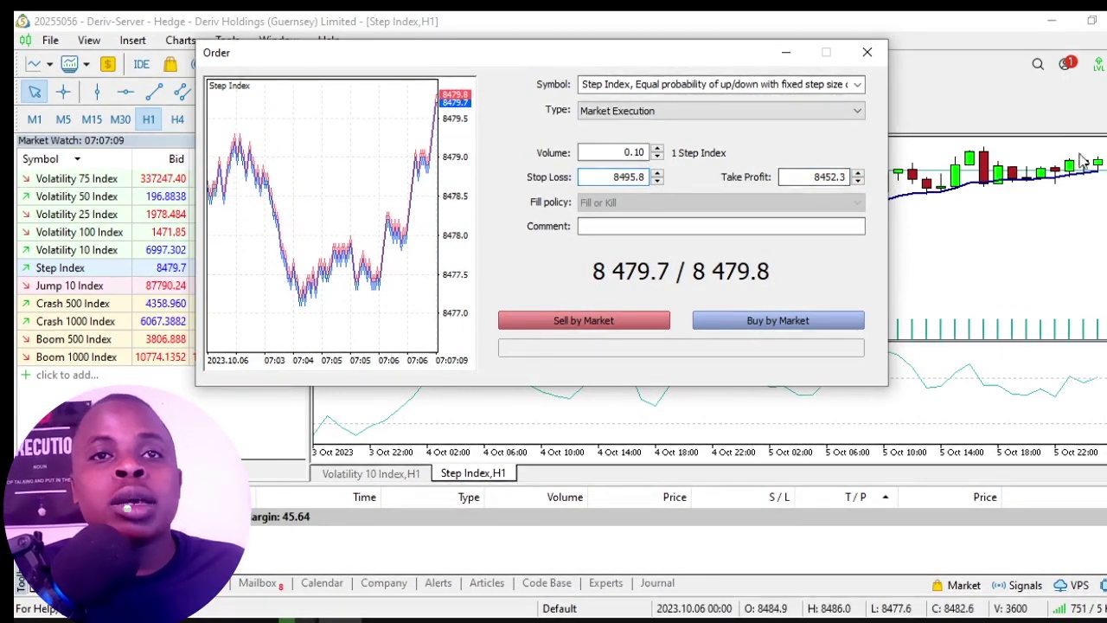
Execute the 0.10 Step Index sell order at market and view its entry and take-profit levels on the full-screen chart
left_click(600, 321)
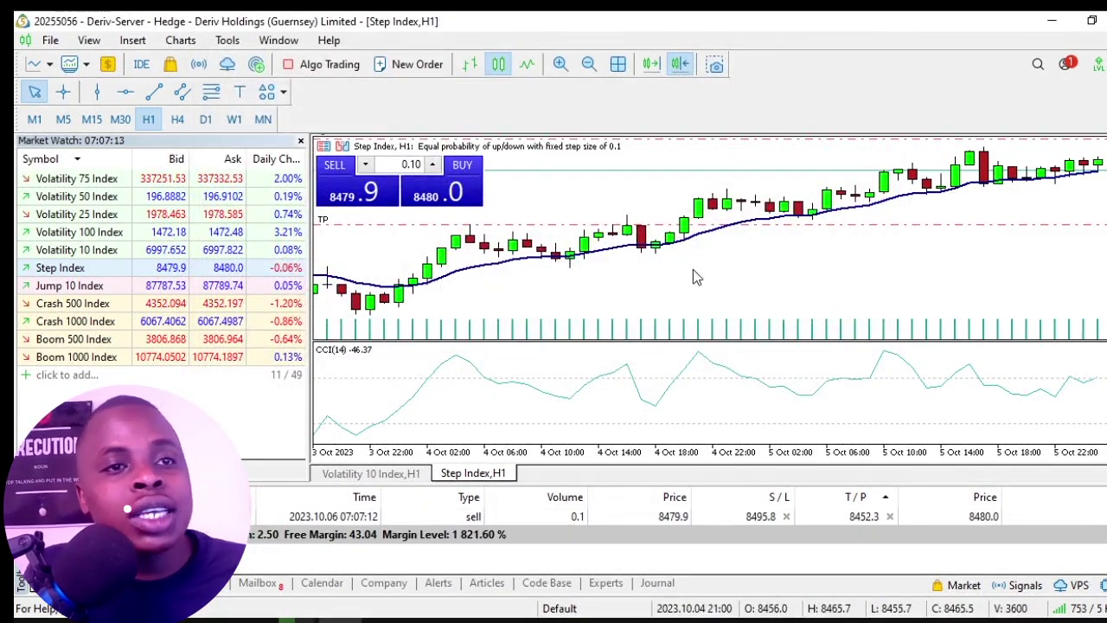
scroll(710, 281, "down", 5)
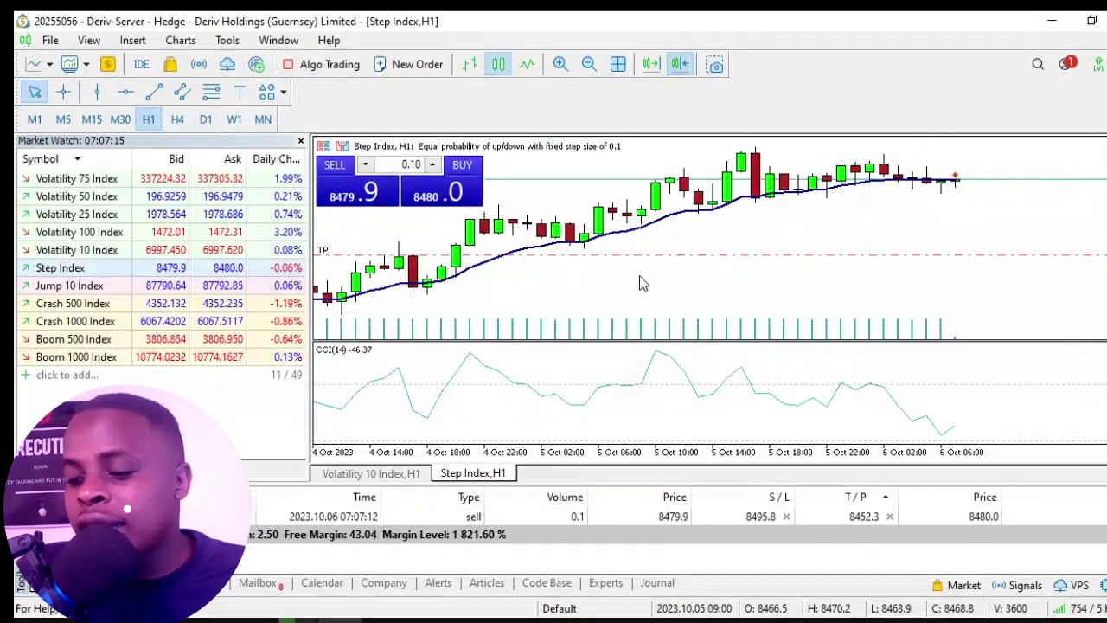
key("alt+d")
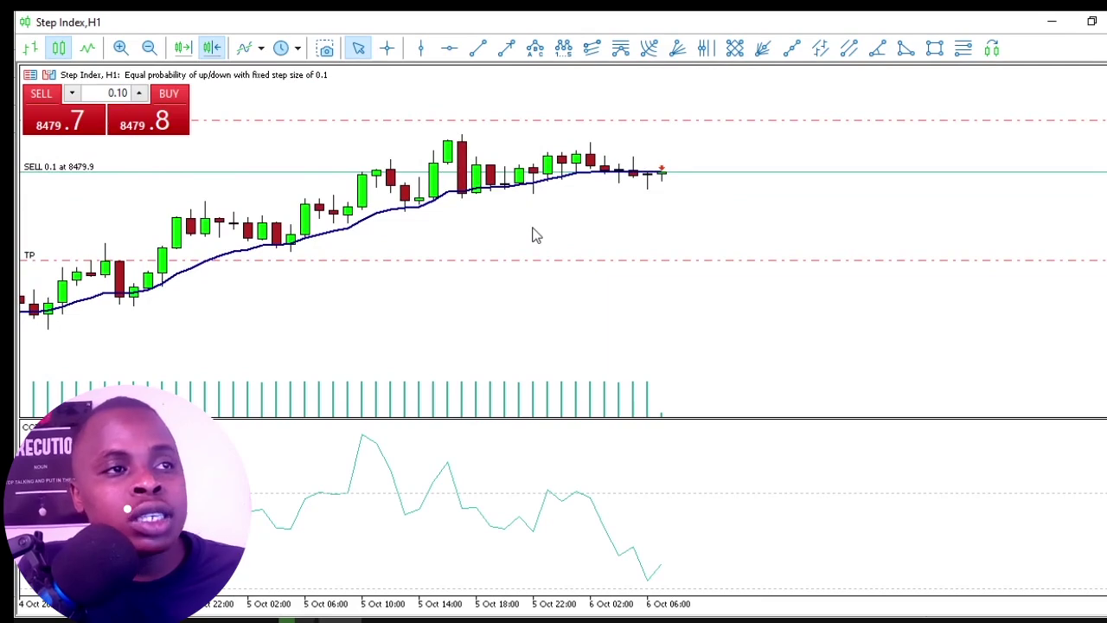
Leave the full-screen chart and enlarge the open trades area to show the sell position's details while keeping the chart readable
key("F11")
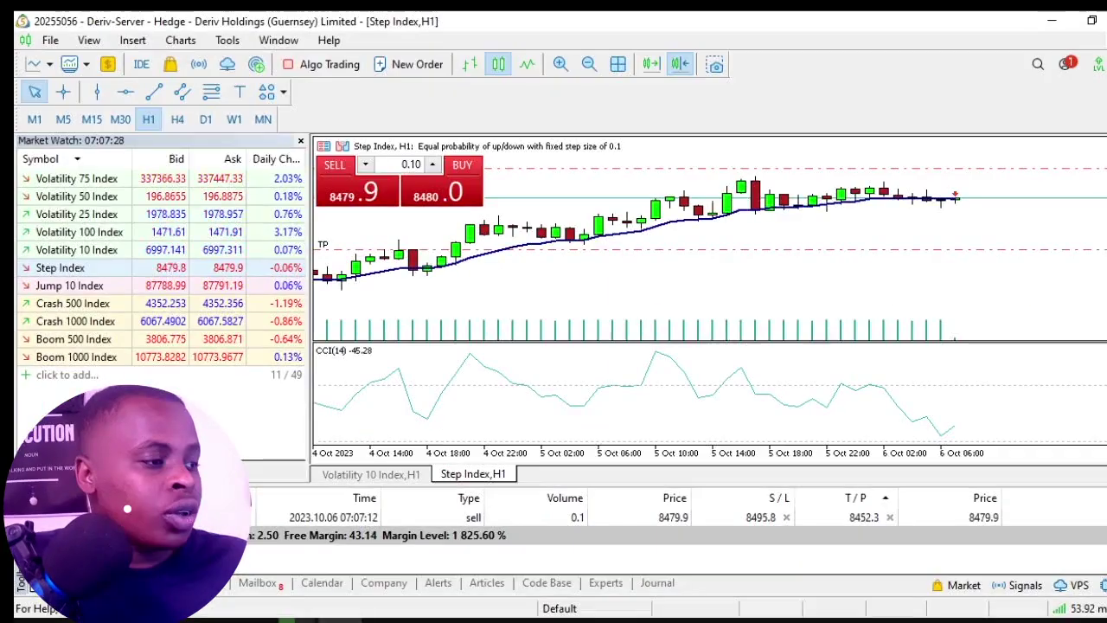
left_click_drag(232, 482, 228, 290)
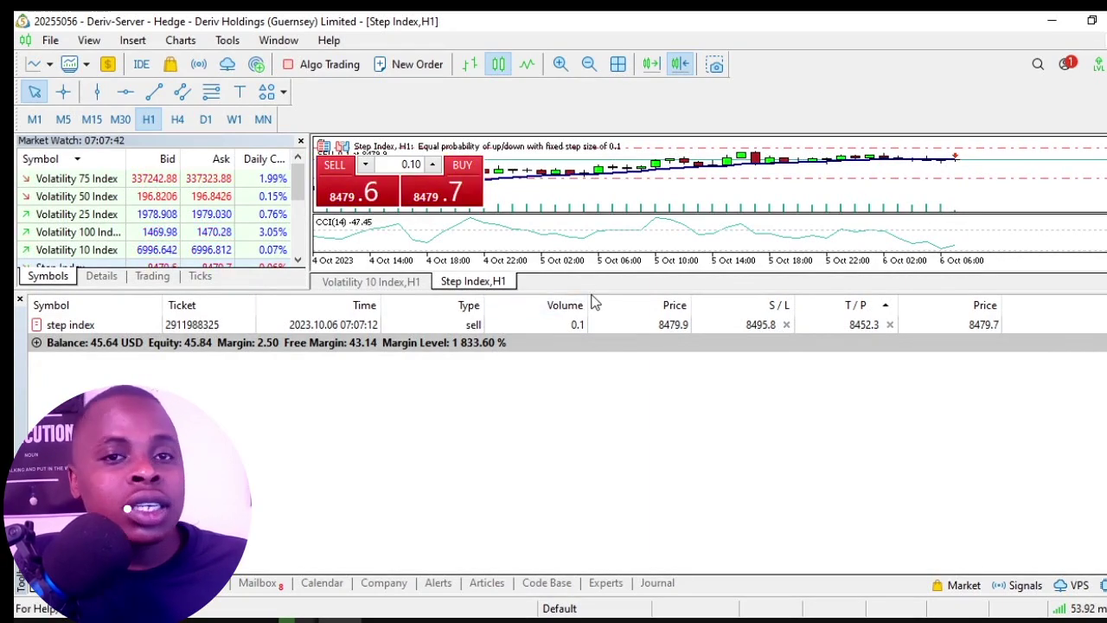
left_click_drag(595, 294, 615, 403)
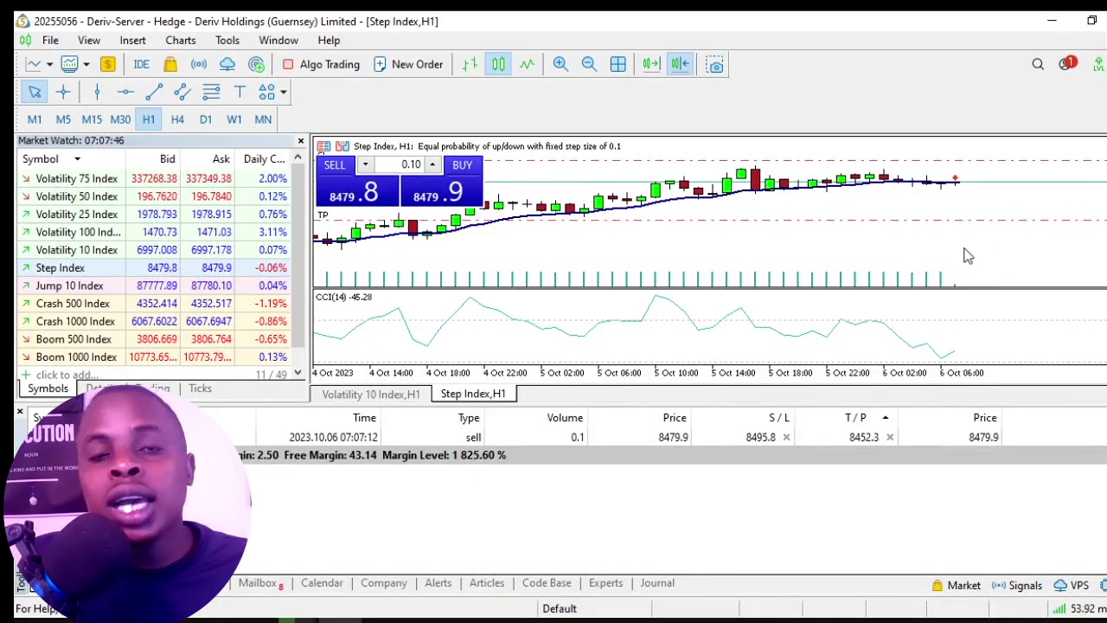
On the full-screen chart, move the sell position's take-profit line farther down, and finally up to just below the entry price
key("F11")
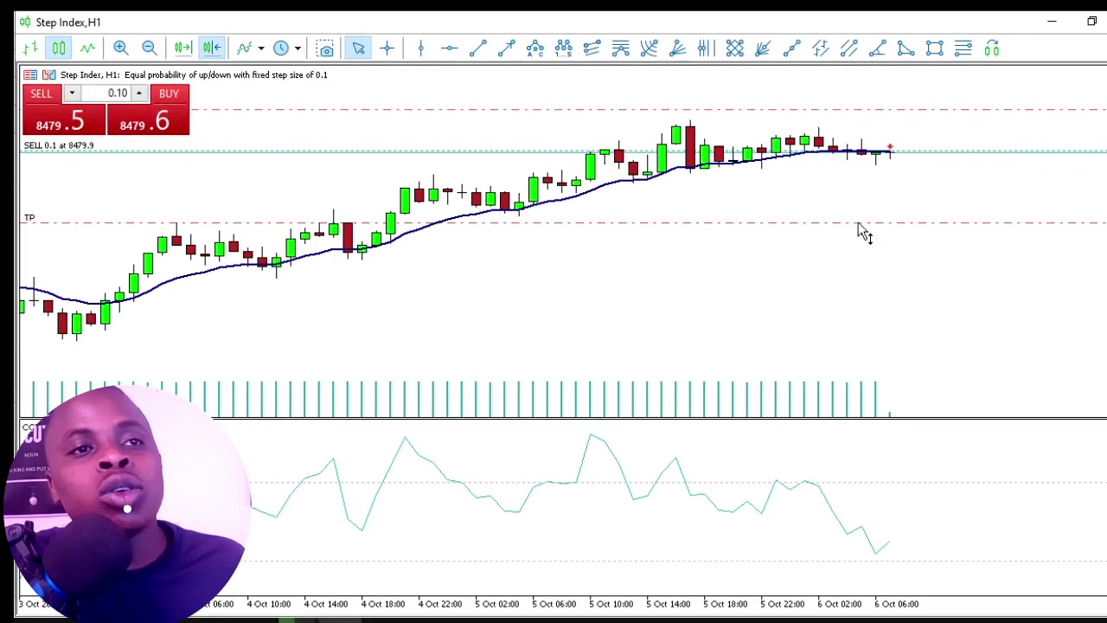
left_click_drag(859, 222, 859, 277)
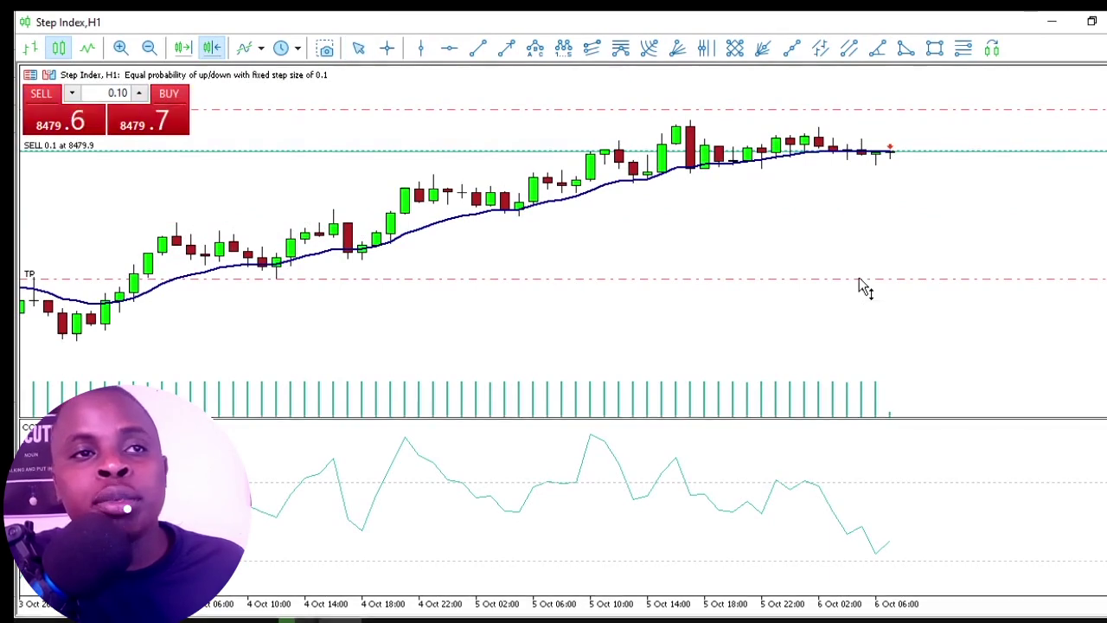
left_click_drag(859, 277, 868, 170)
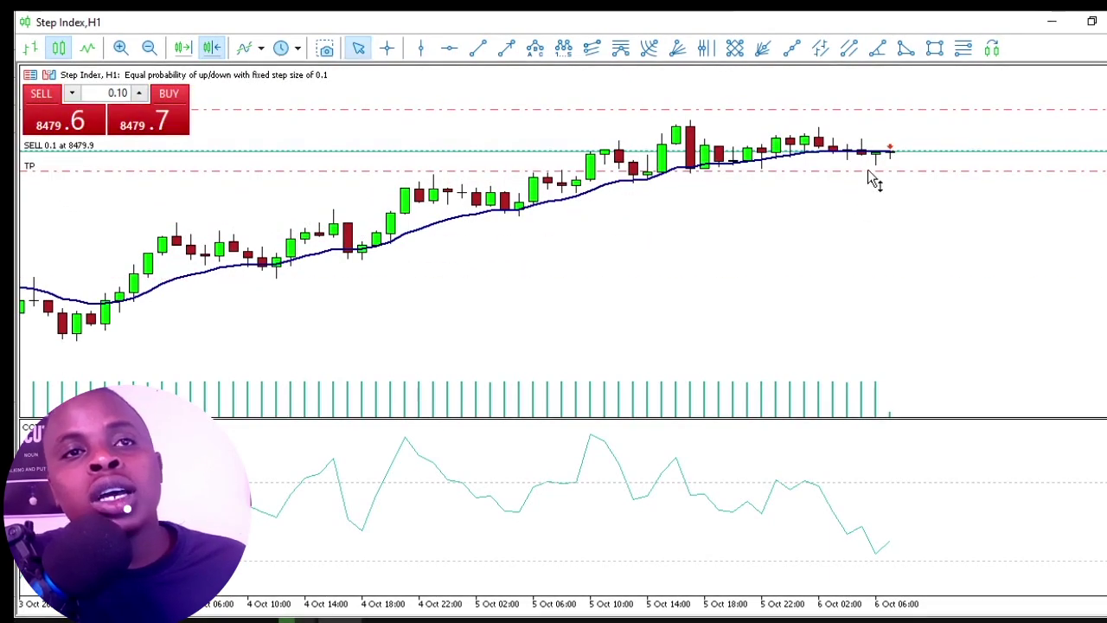